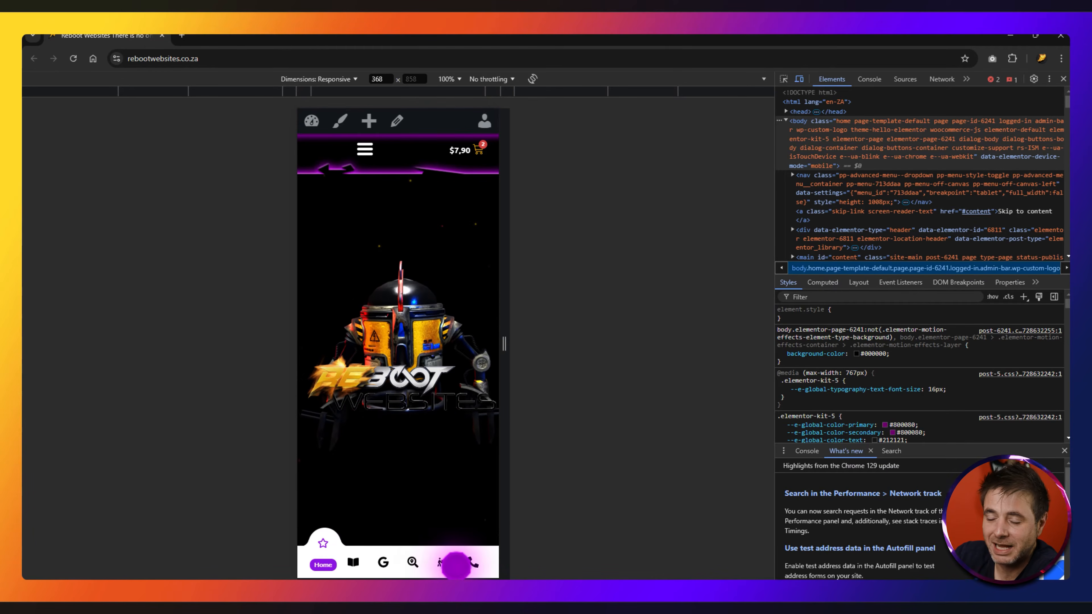
- Test the mobile bottom icon menu by jumping to the website packages, Google Ads and Home sections
click(355, 563)
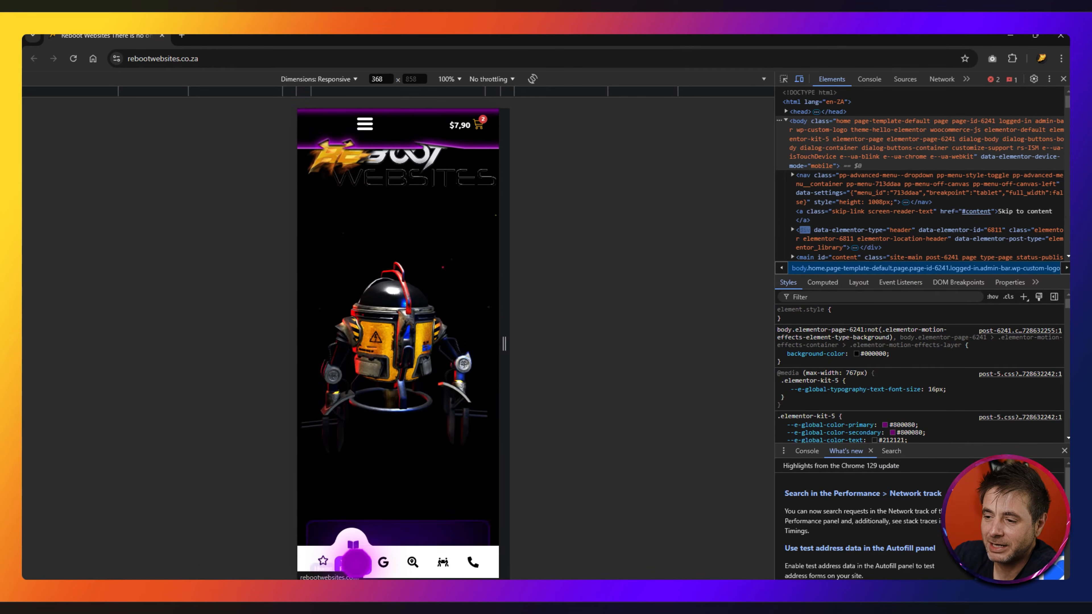
click(384, 561)
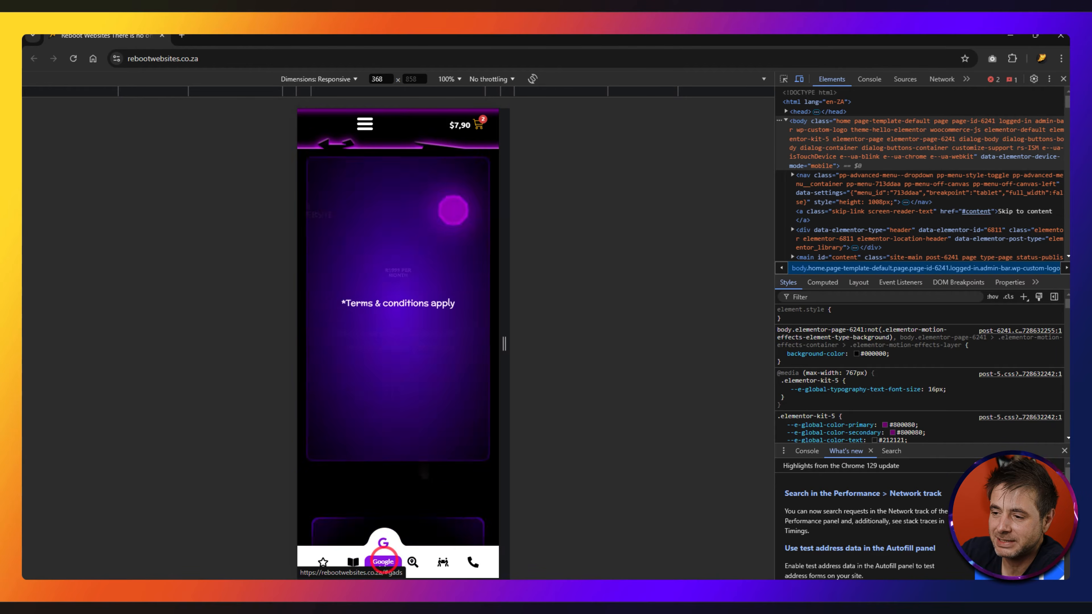
click(323, 562)
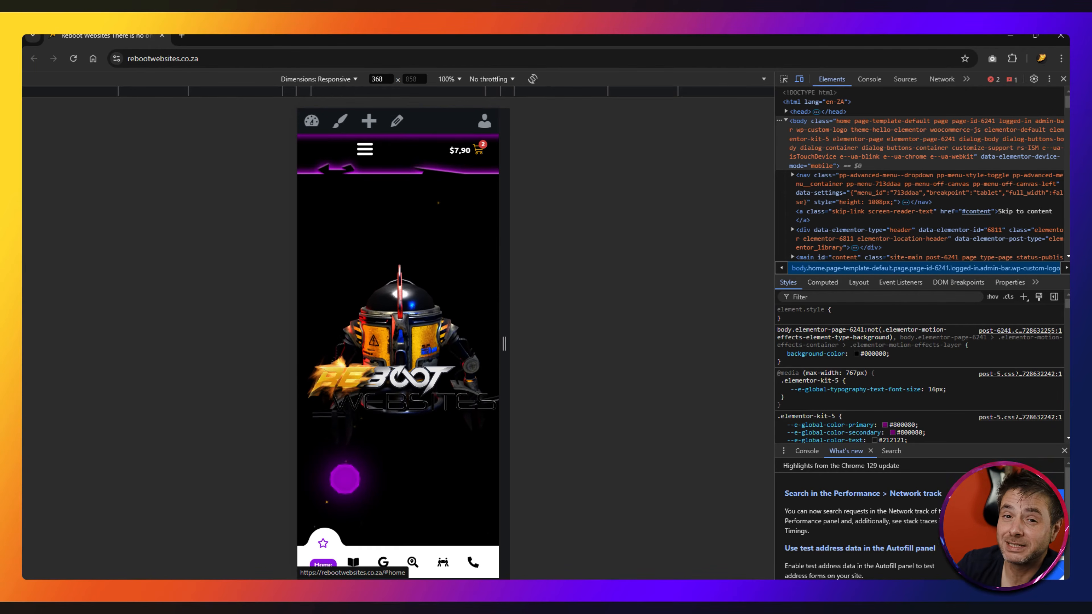
- Leave the mobile preview and check how the floating icon menu follows the page sections on desktop, including a jump to Website Packages
key(F12)
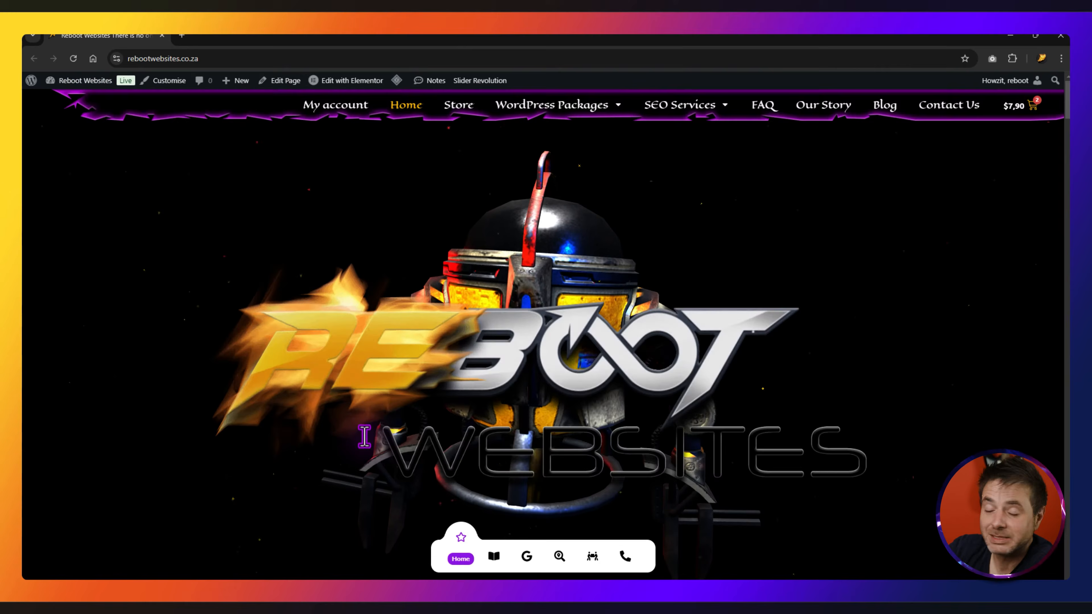
scroll(365, 438, down, 10)
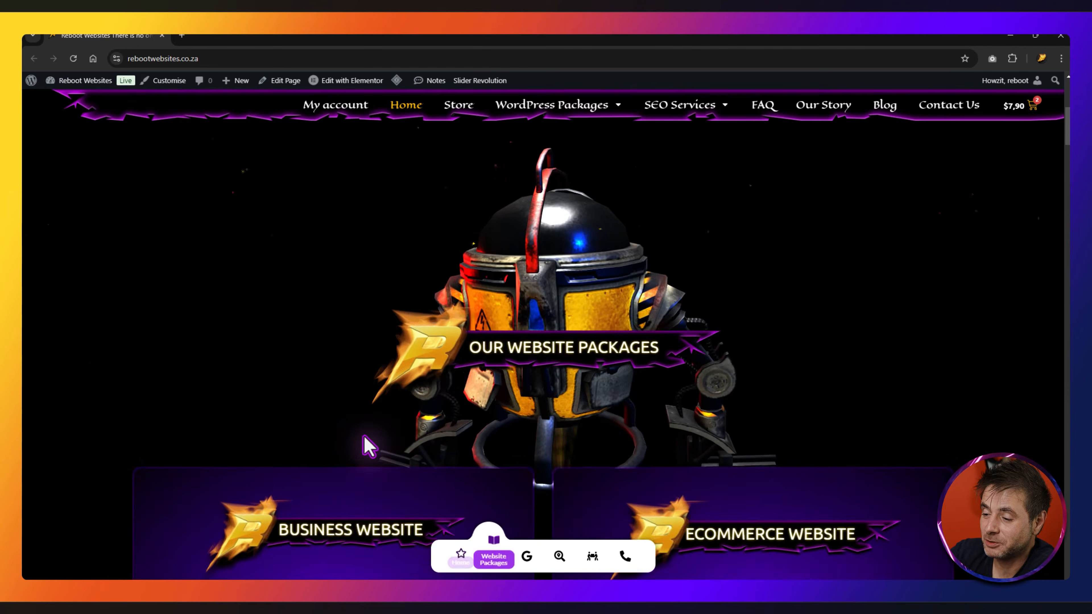
scroll(367, 445, down, 10)
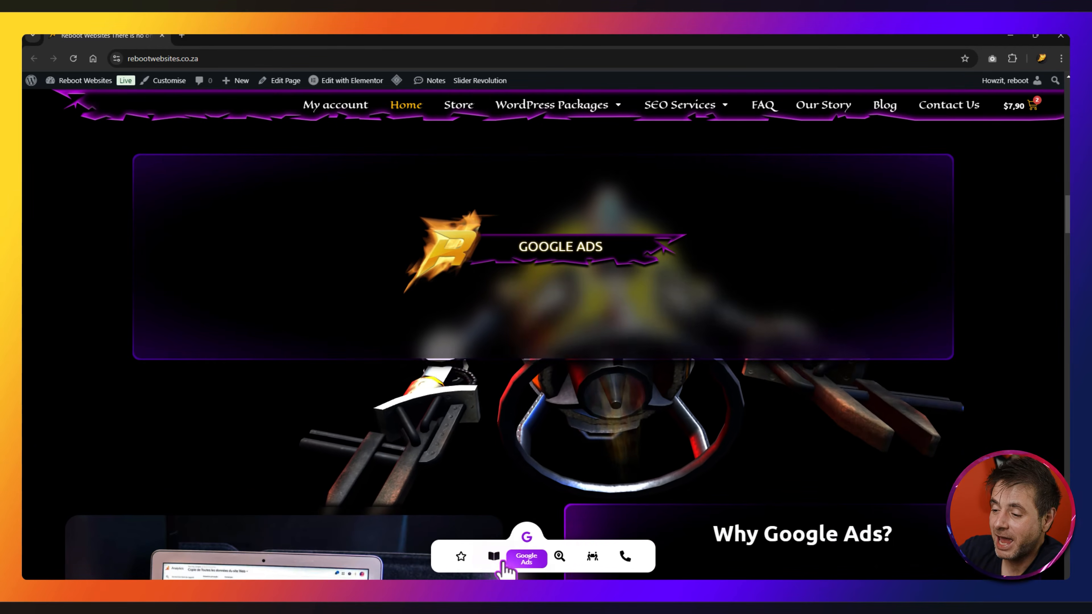
click(493, 557)
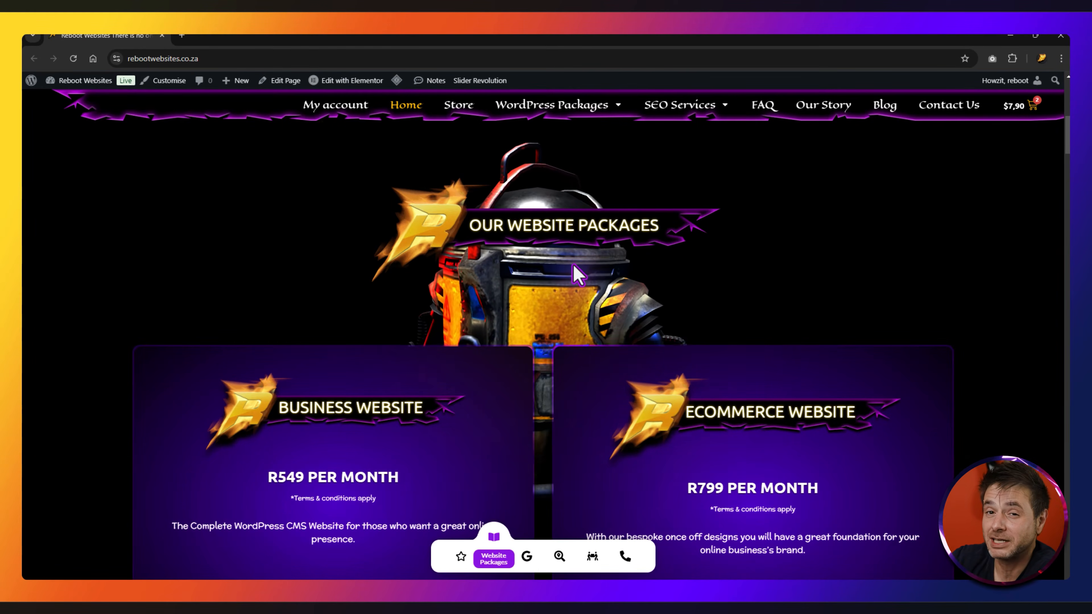
scroll(574, 267, up, 5)
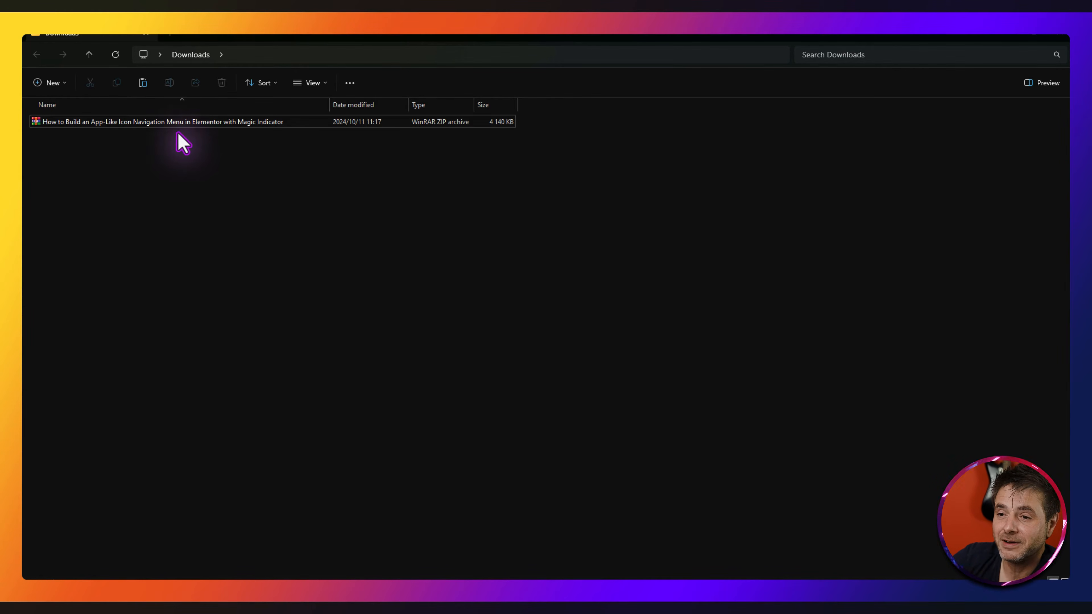
- Extract the downloaded archive "How to Build an App-Like Icon Navigation Menu in Elementor with Magic Indicator" and select the extracted template file
click(178, 122)
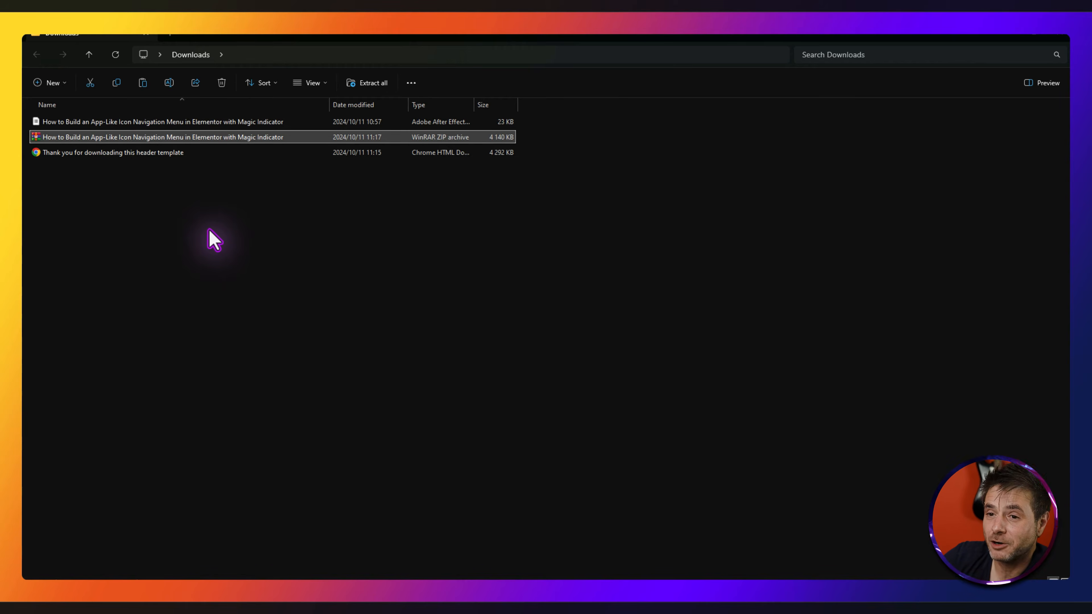
click(174, 122)
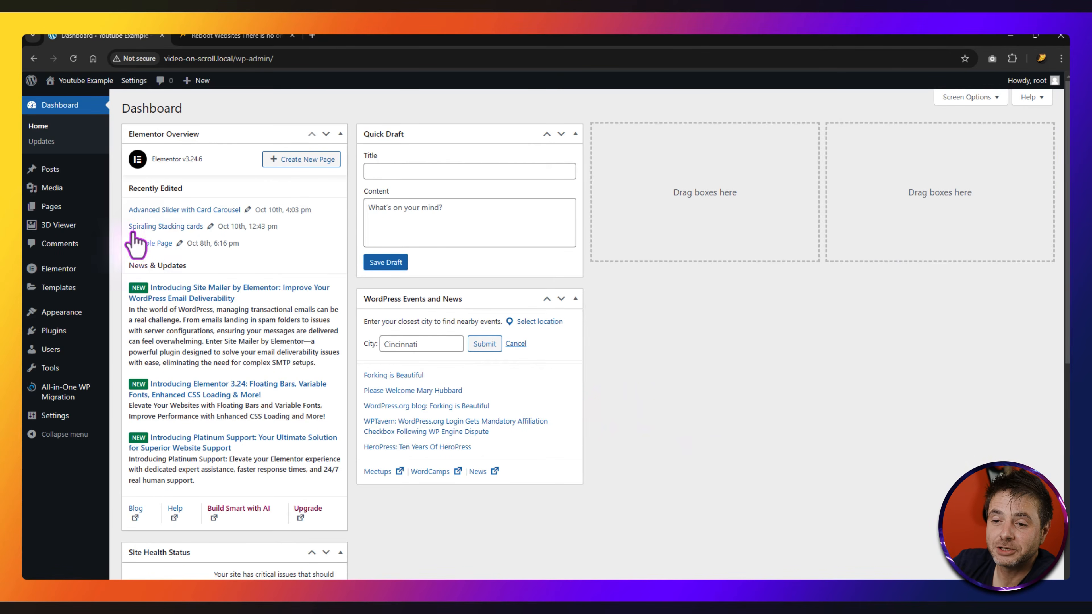
- Create a new header template in the WordPress Theme Builder
mouse_move(69, 292)
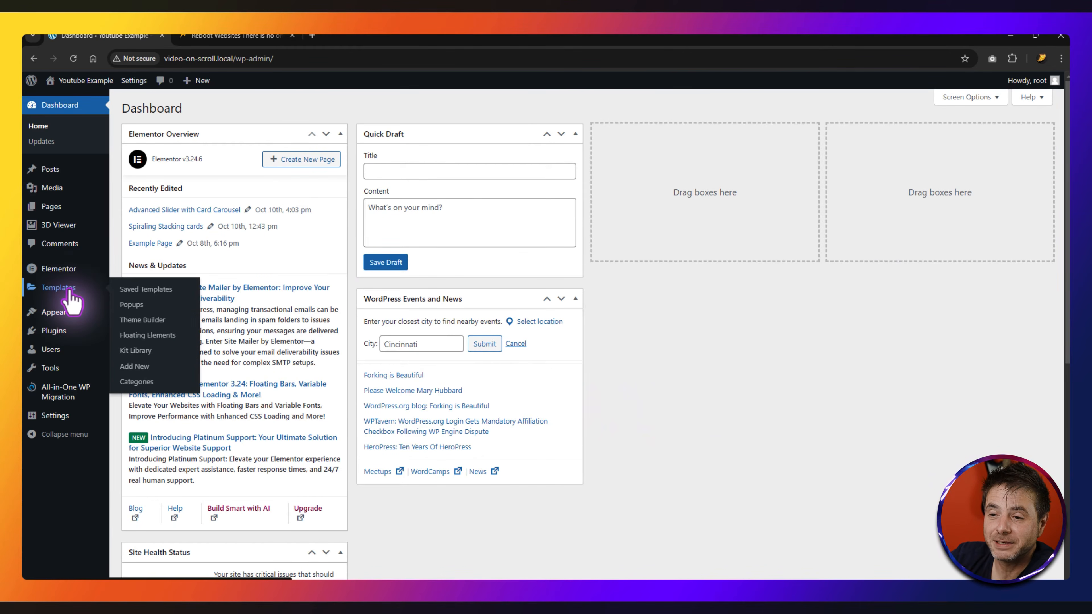
click(131, 320)
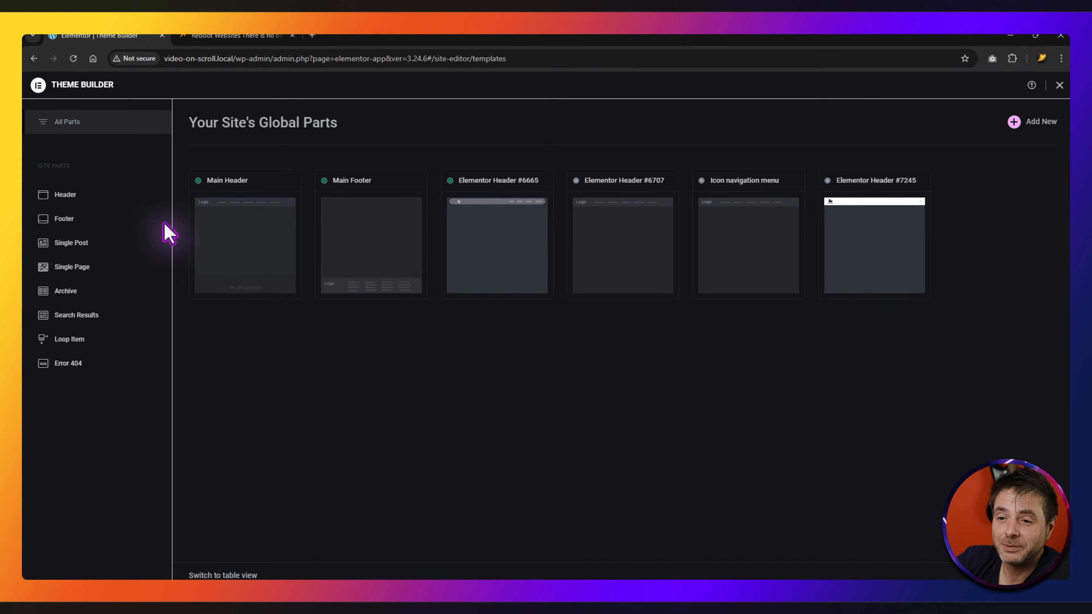
click(101, 195)
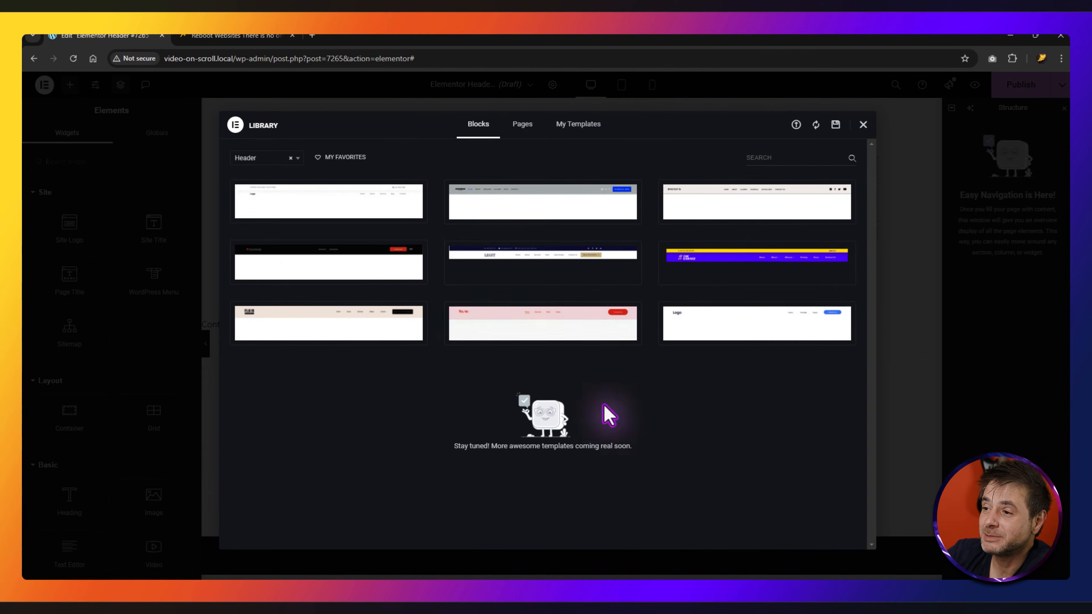
- Import the extracted JSON template file into the template library and insert the icon navigation menu header
click(796, 126)
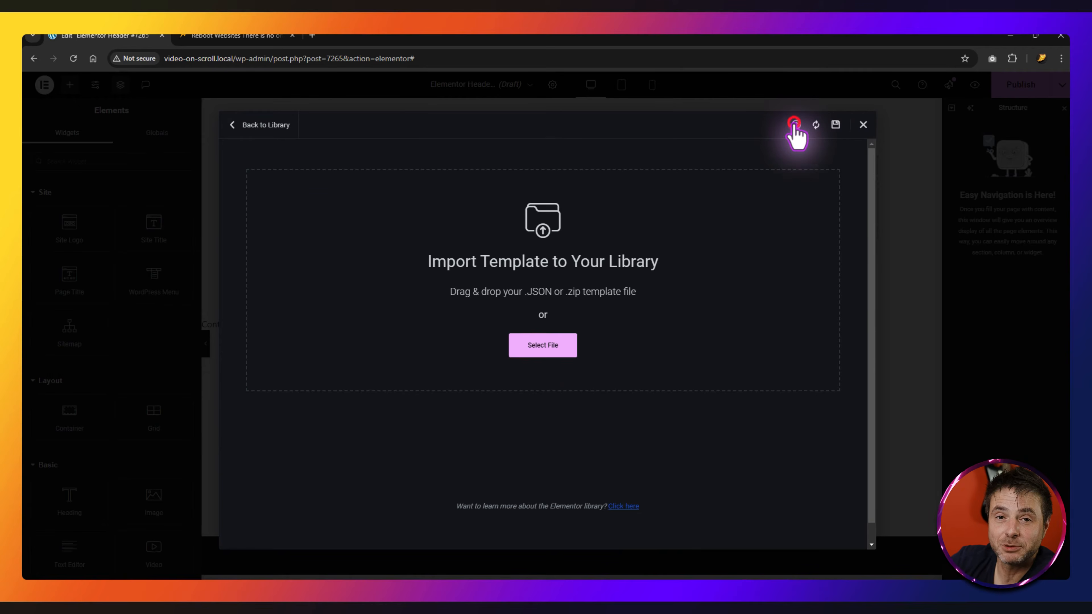
drag(497, 424, 551, 261)
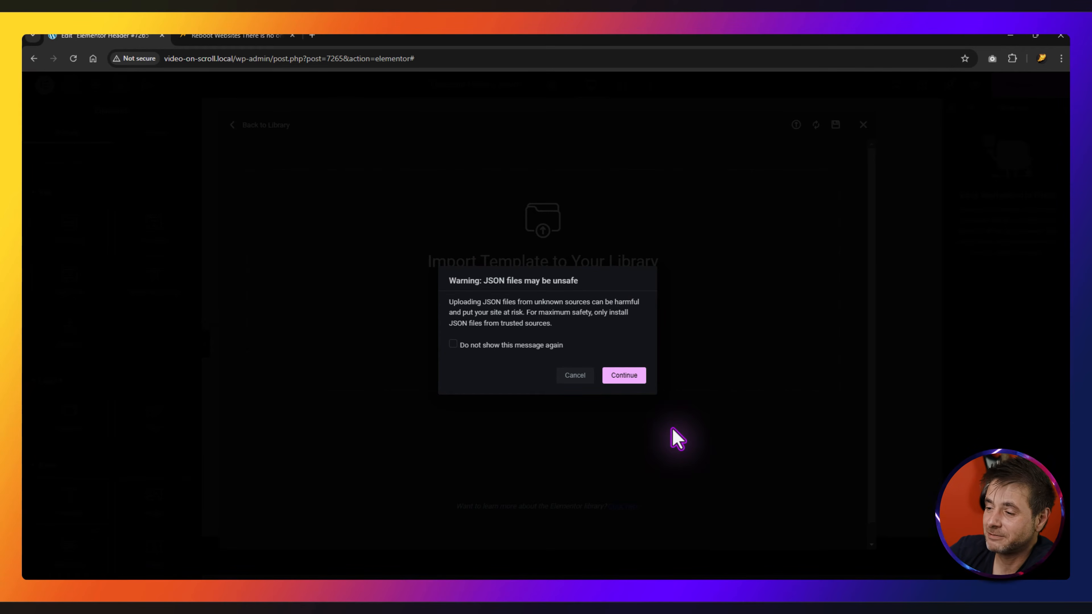
click(624, 376)
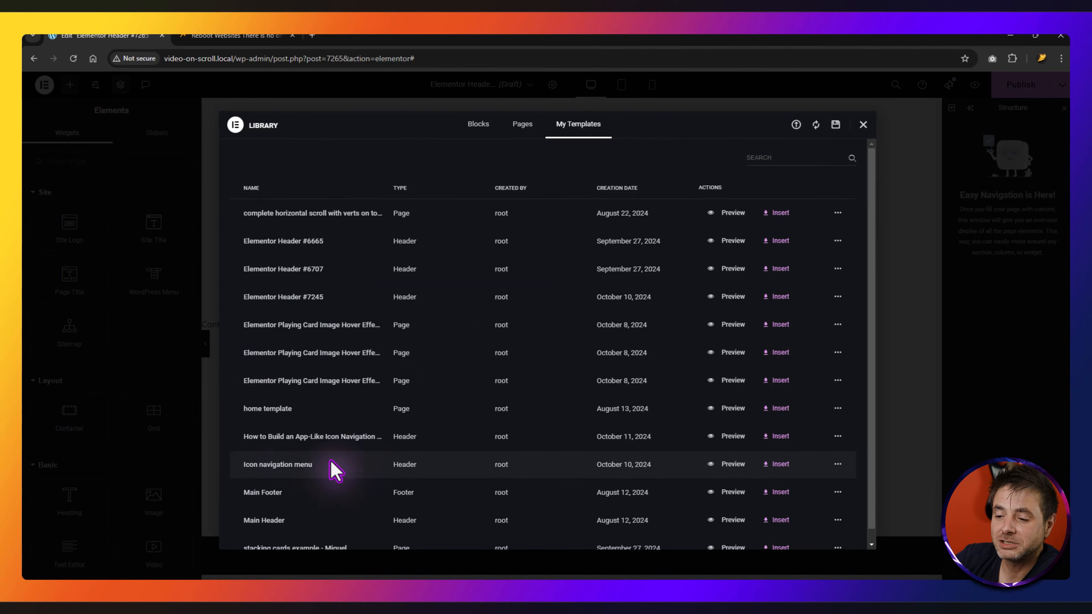
click(780, 465)
click(625, 356)
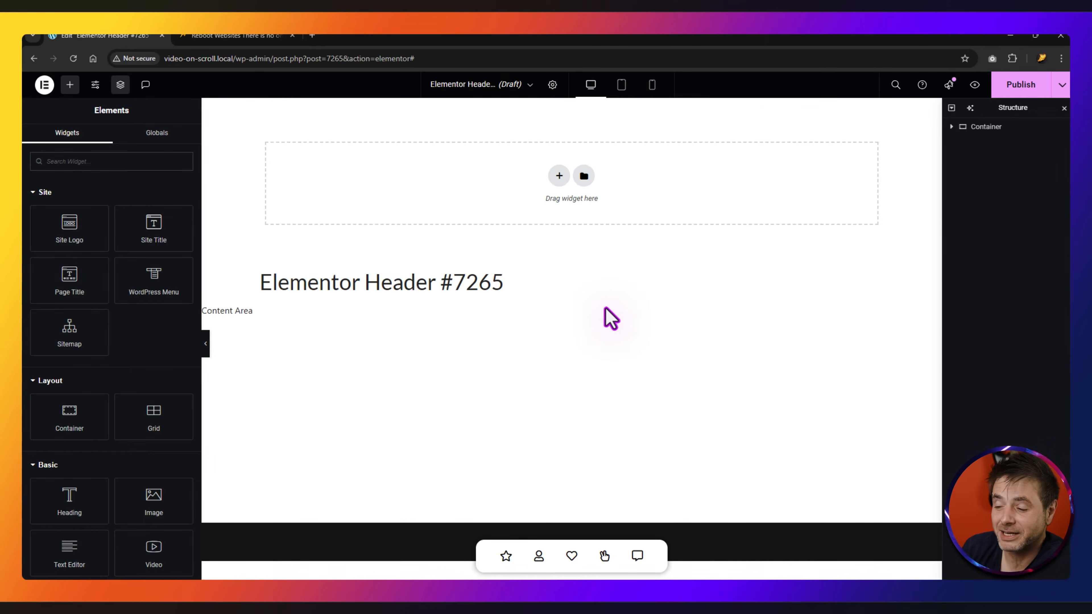
- Examine the Home icon box's content and style settings in the imported menu
click(506, 557)
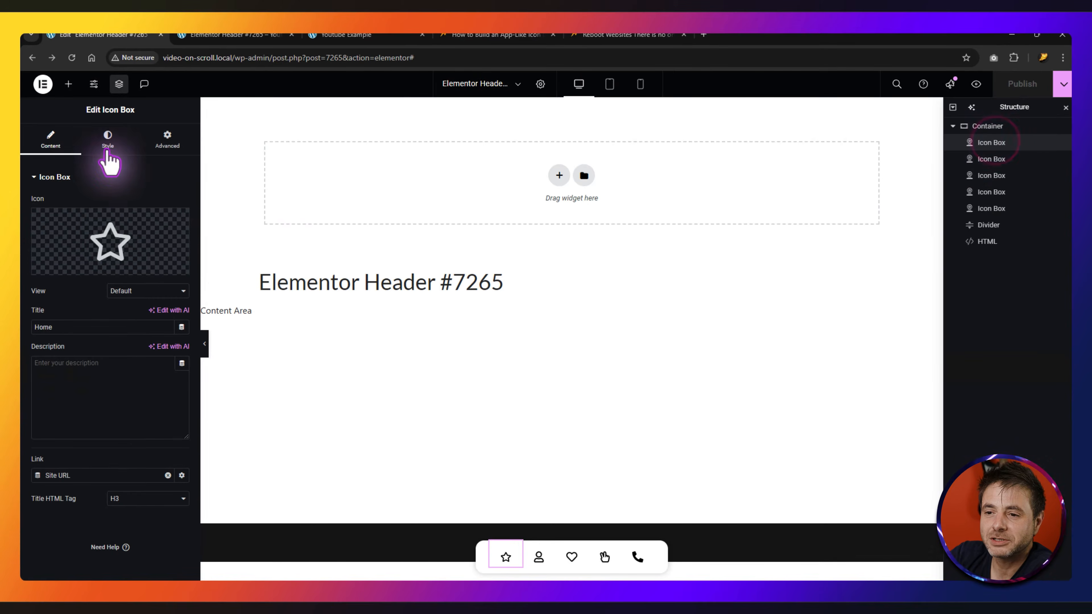
click(108, 140)
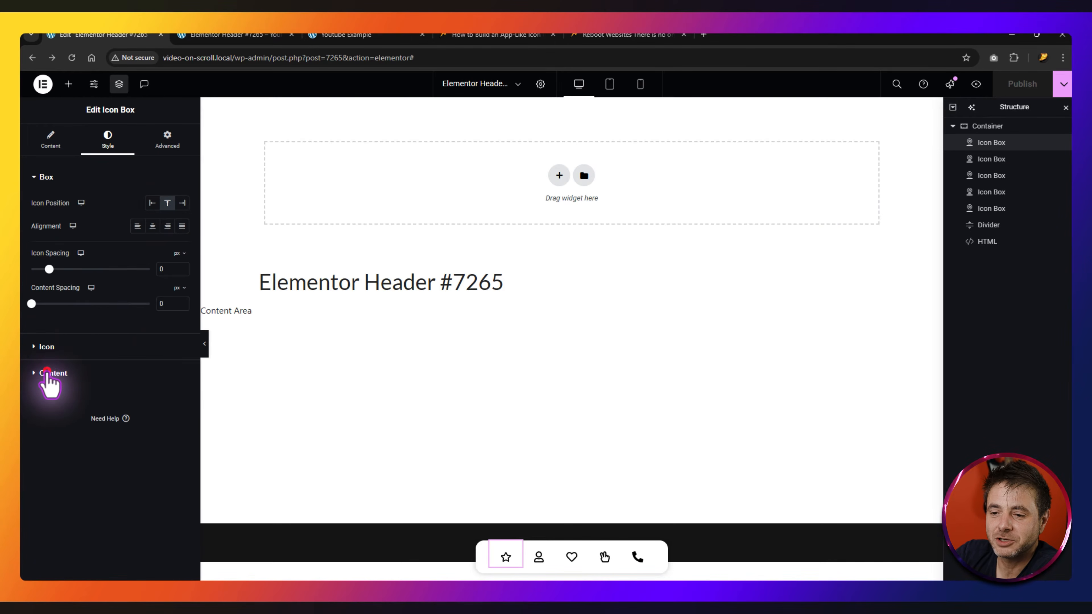
click(48, 372)
click(182, 279)
click(163, 341)
click(111, 240)
click(1016, 91)
click(239, 37)
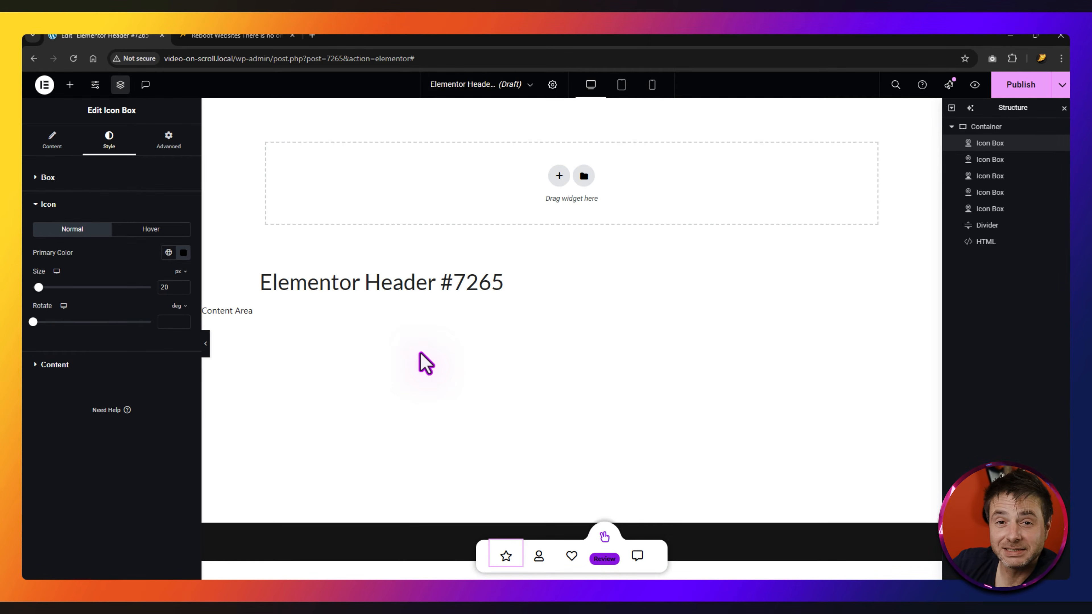
- Examine the menu container's custom CSS, focusing on the background-color and menu-active-color variables
click(987, 126)
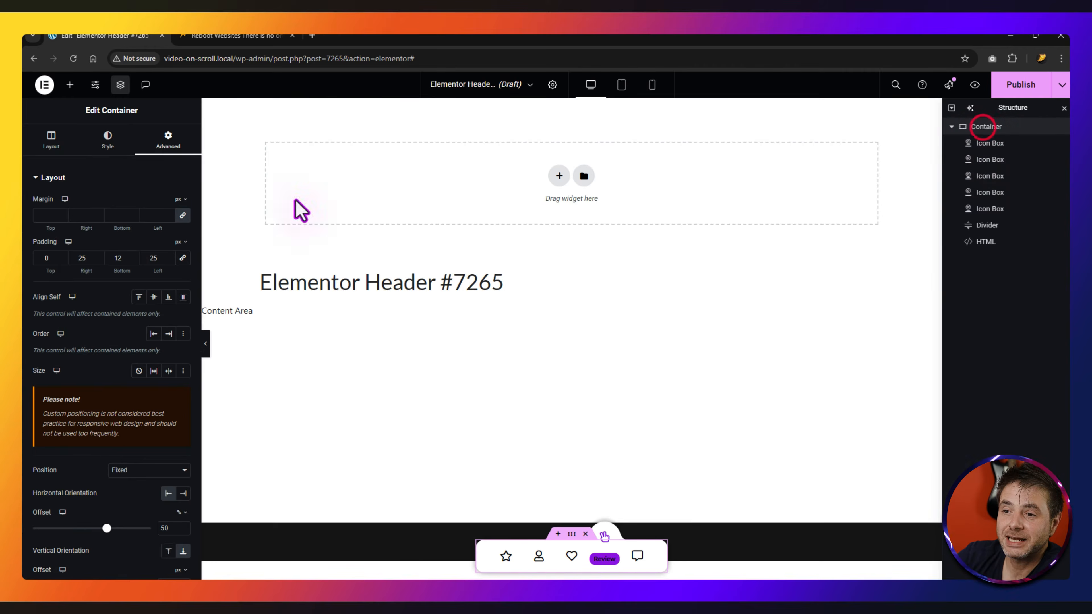
scroll(129, 430, down, 10)
click(82, 527)
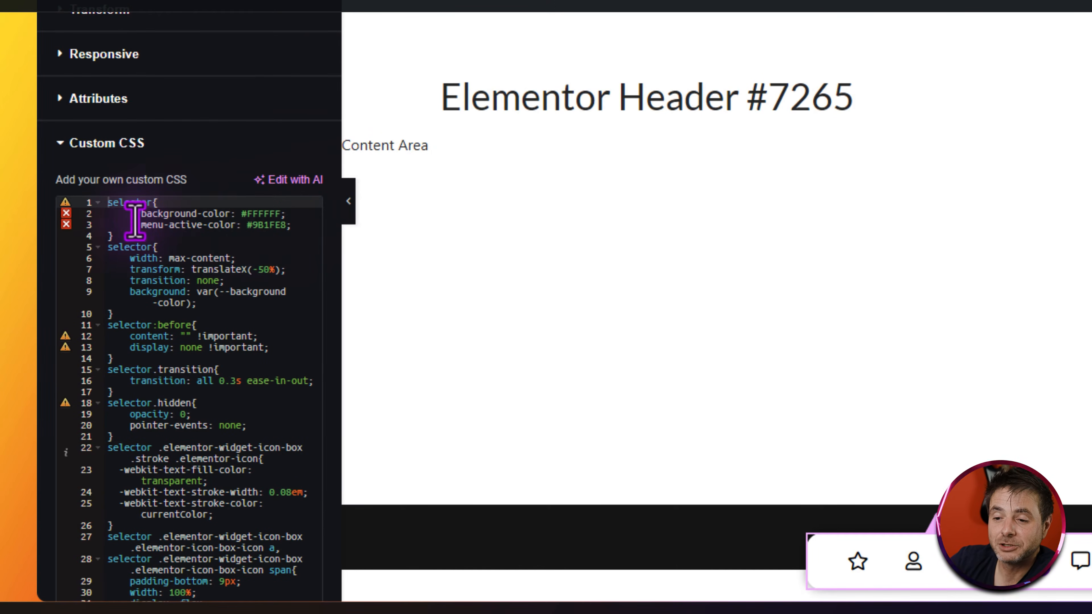
drag(130, 224, 305, 231)
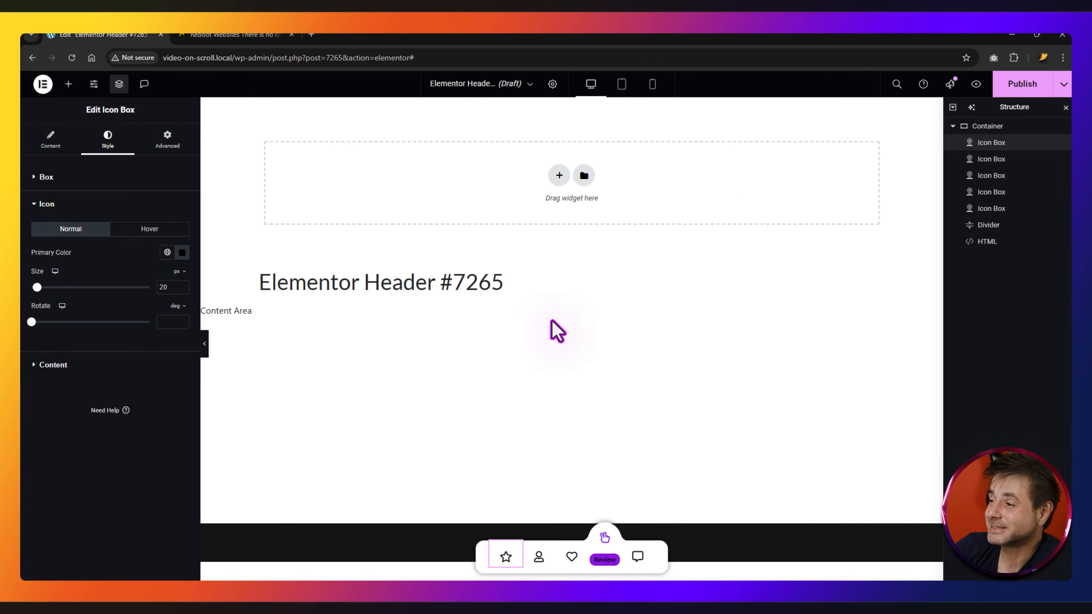
- Delete the imported menu container and add a new empty single-column container in its place
right_click(985, 127)
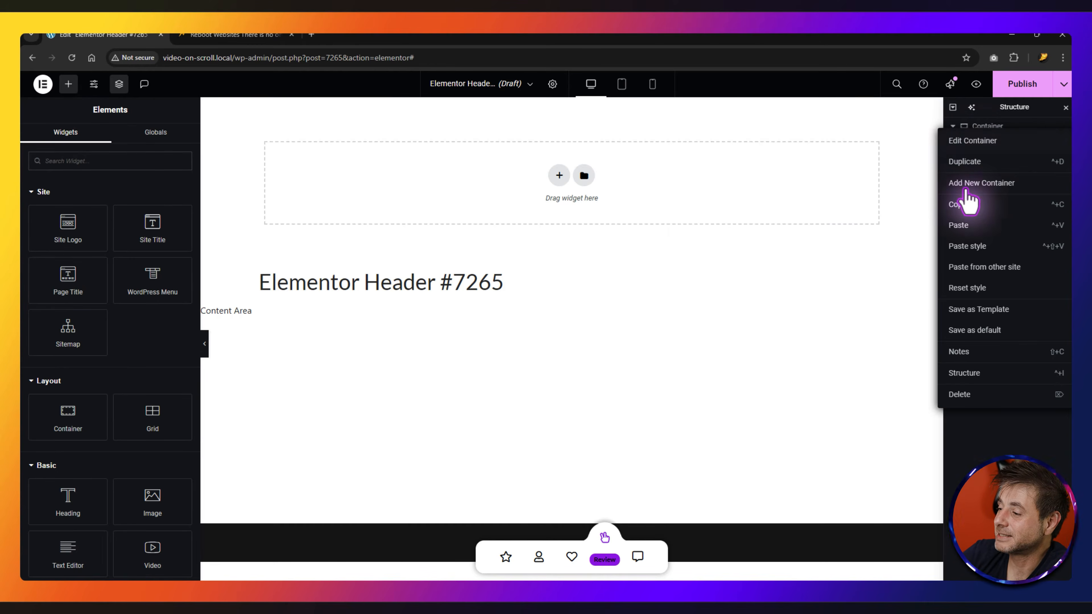
click(972, 398)
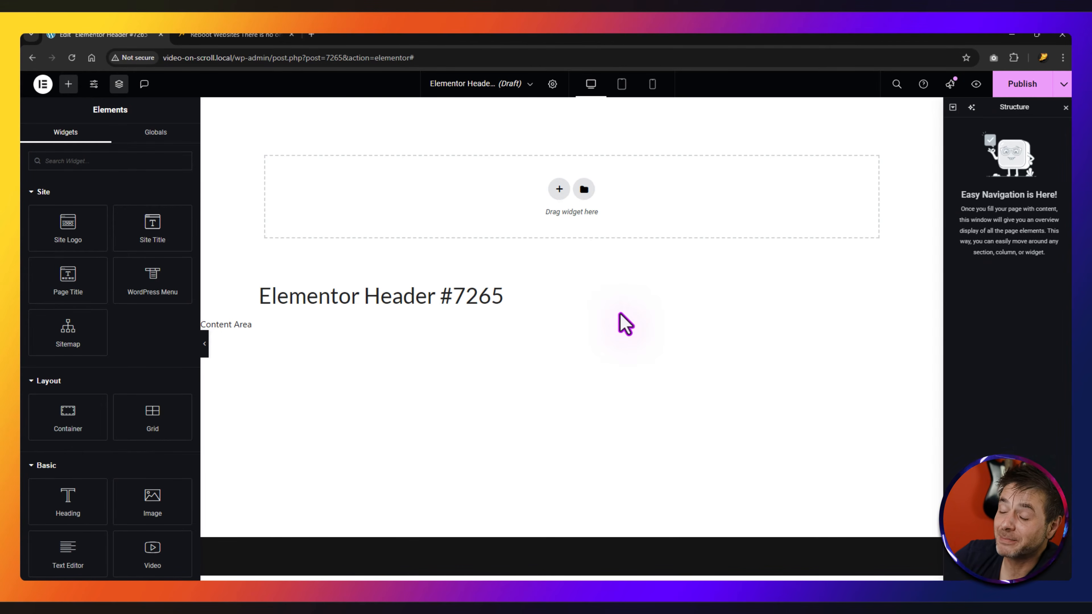
click(558, 189)
click(522, 230)
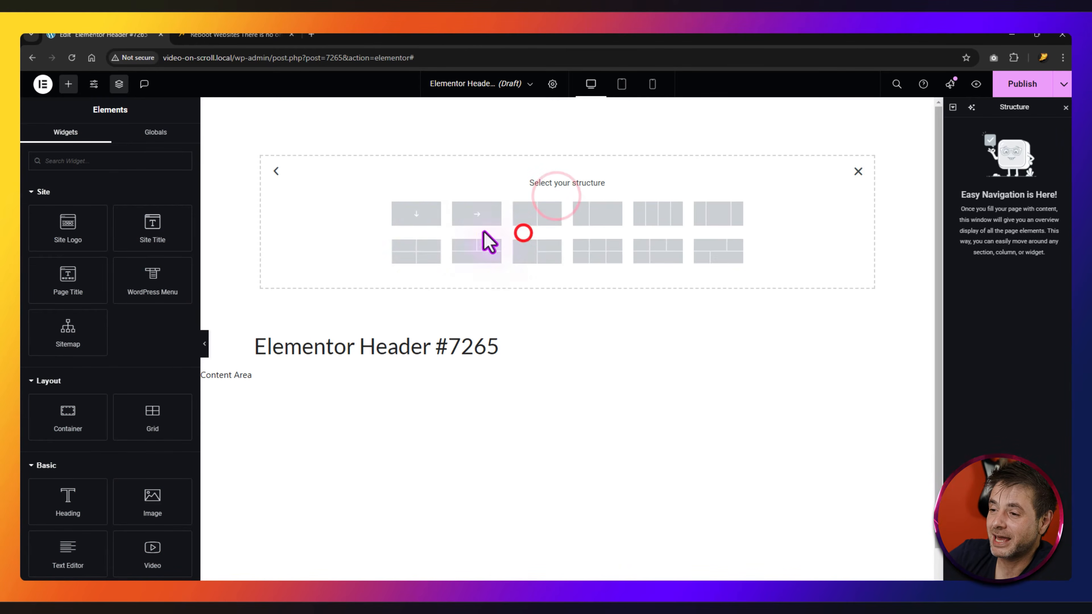
click(418, 217)
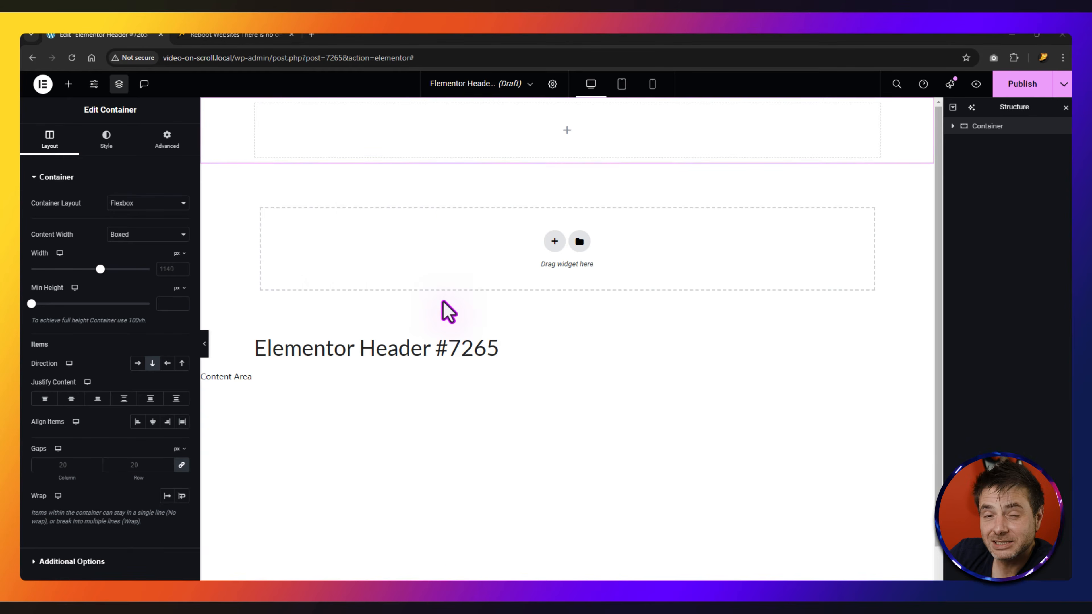
- Set the container to full content width with a row direction, and center both its justify content and align items options
click(122, 236)
click(126, 249)
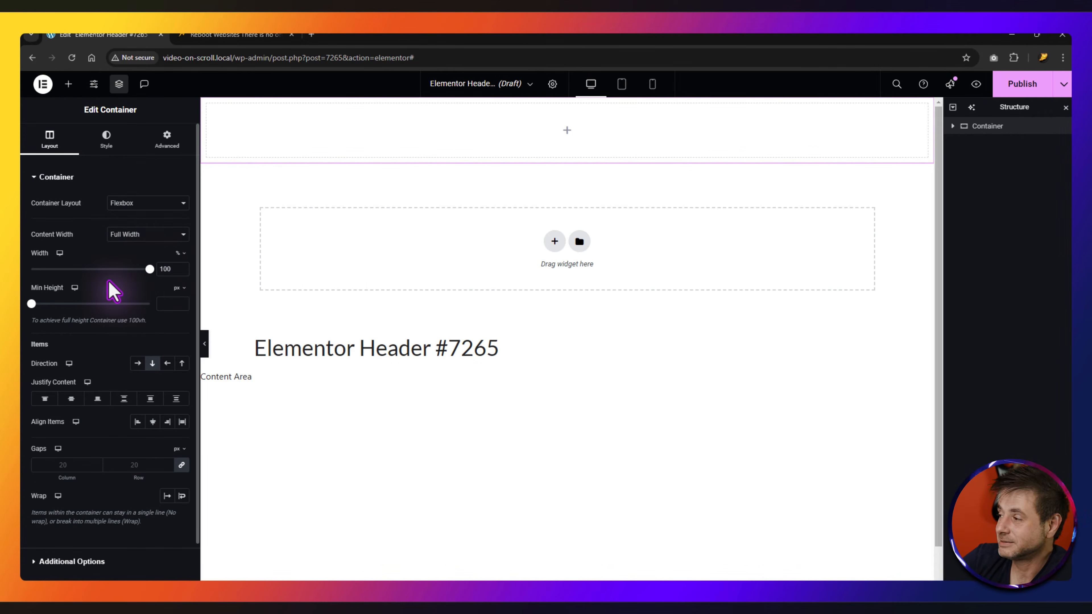
click(137, 363)
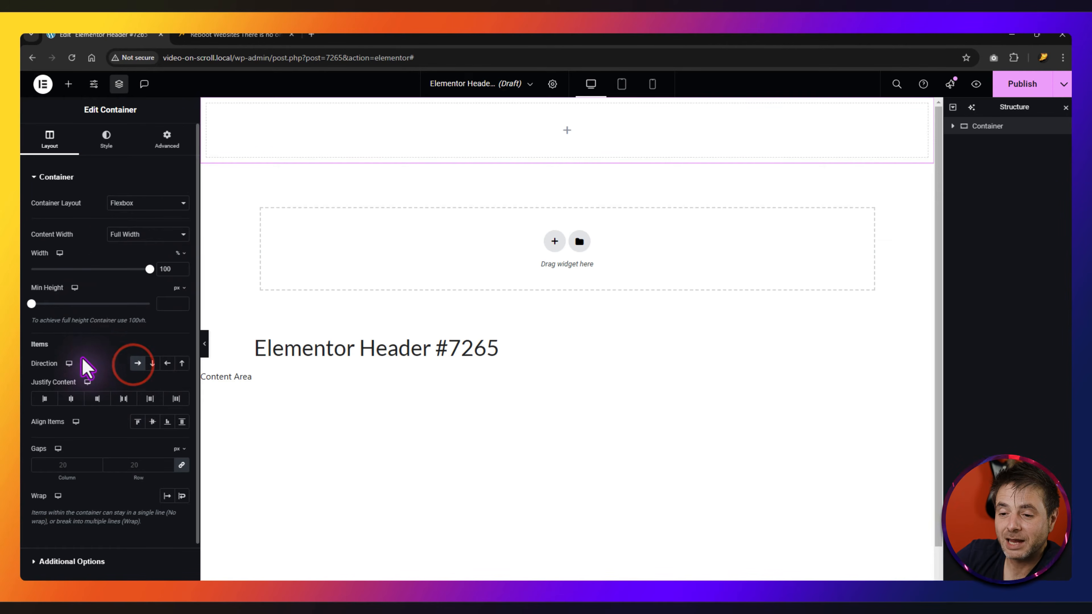
click(72, 400)
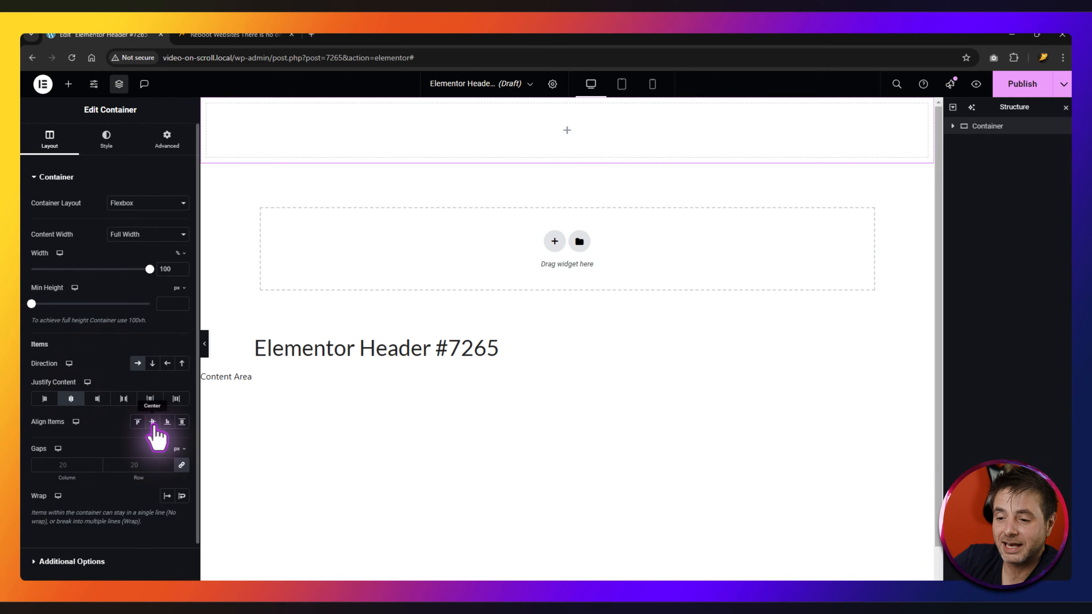
click(153, 423)
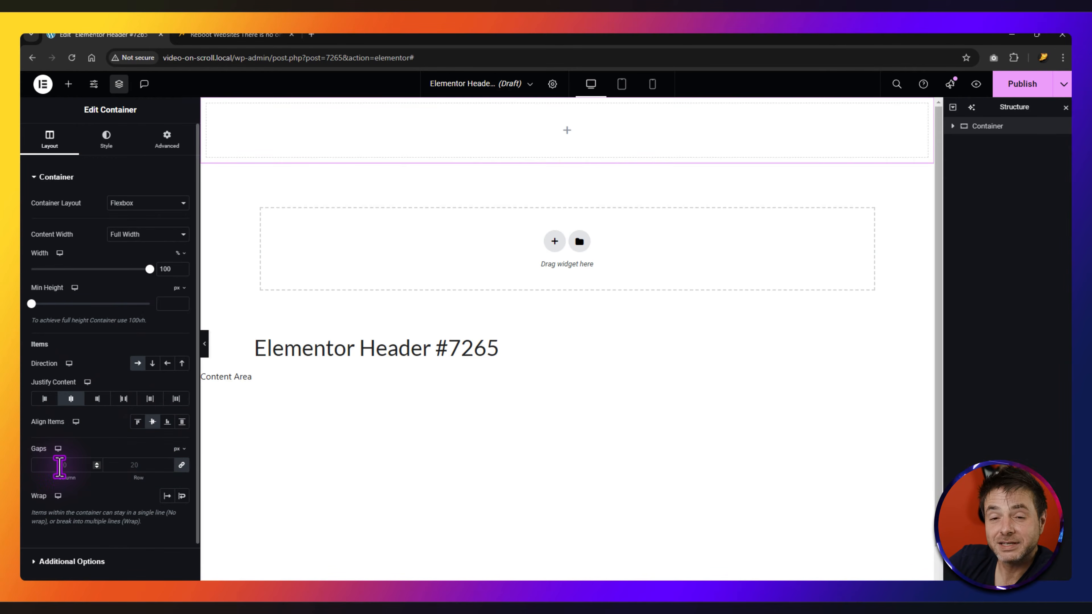
click(60, 465)
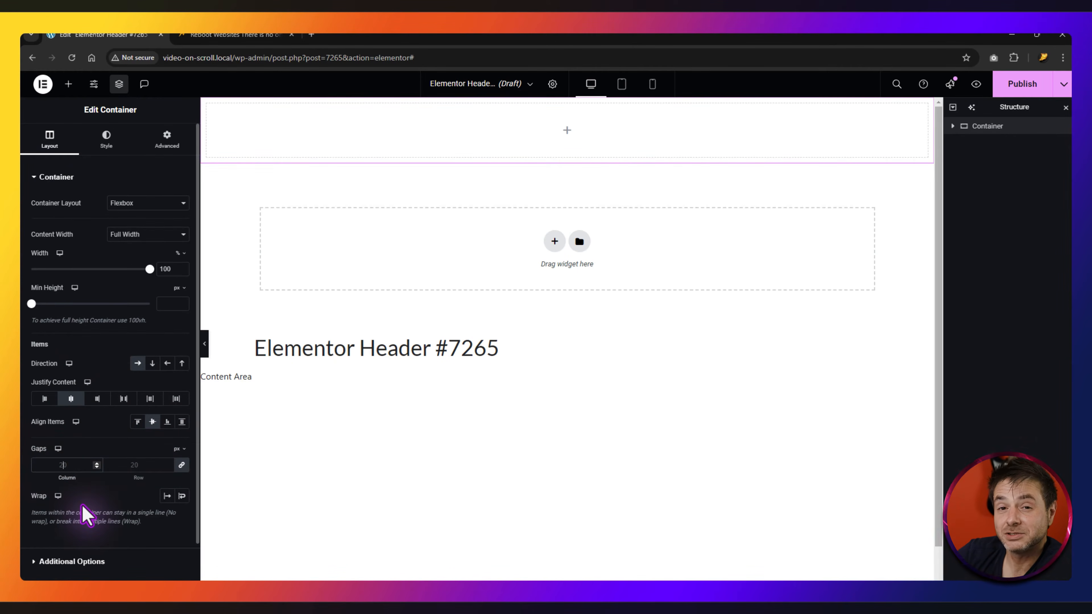
- Set the container's border radius to 15 px on all four corners
click(108, 136)
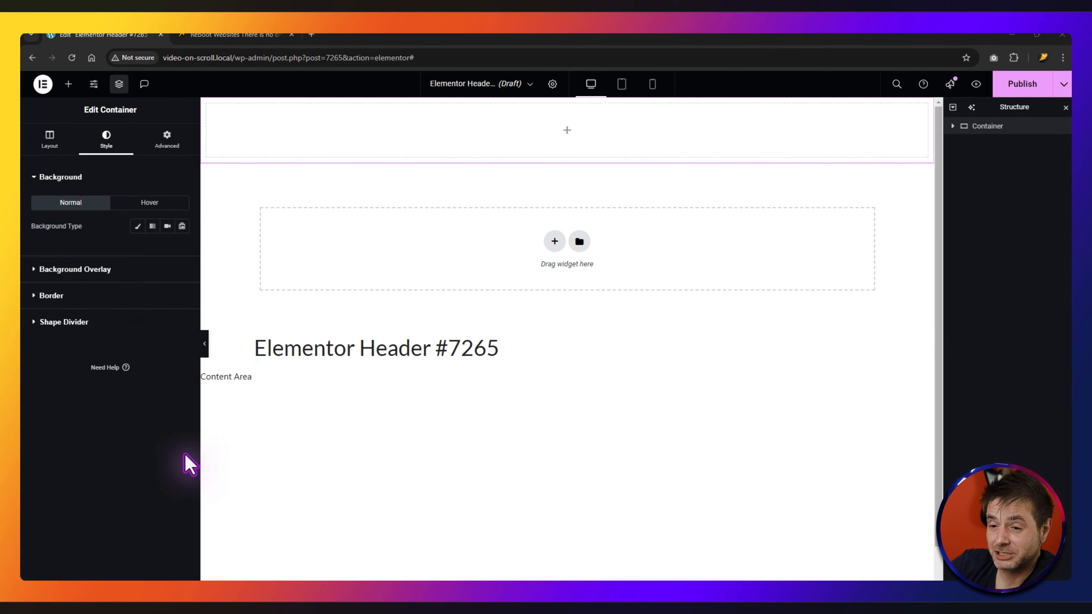
click(52, 296)
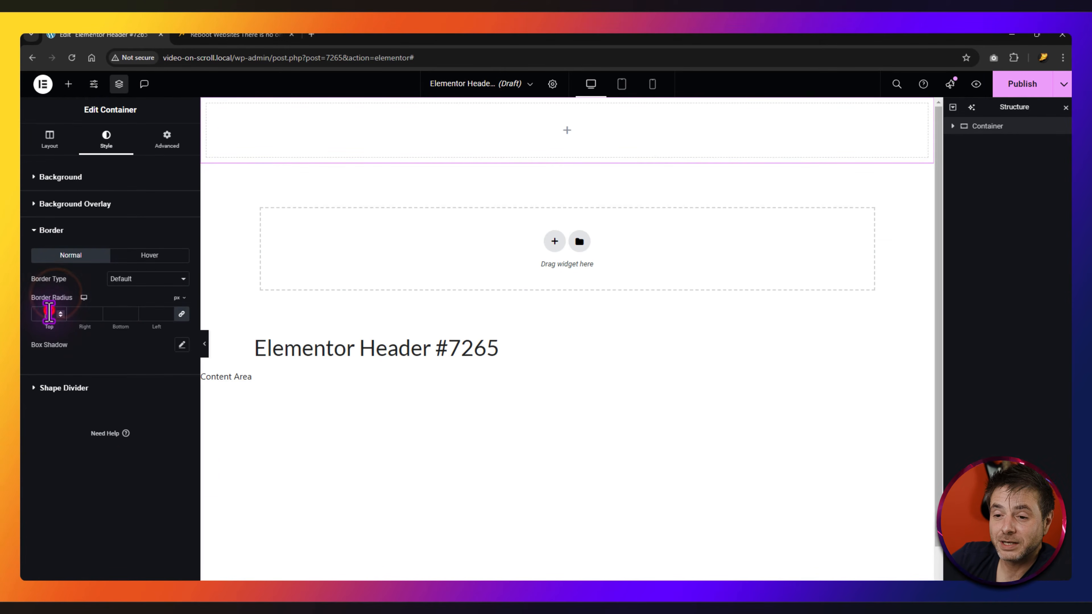
text(5)
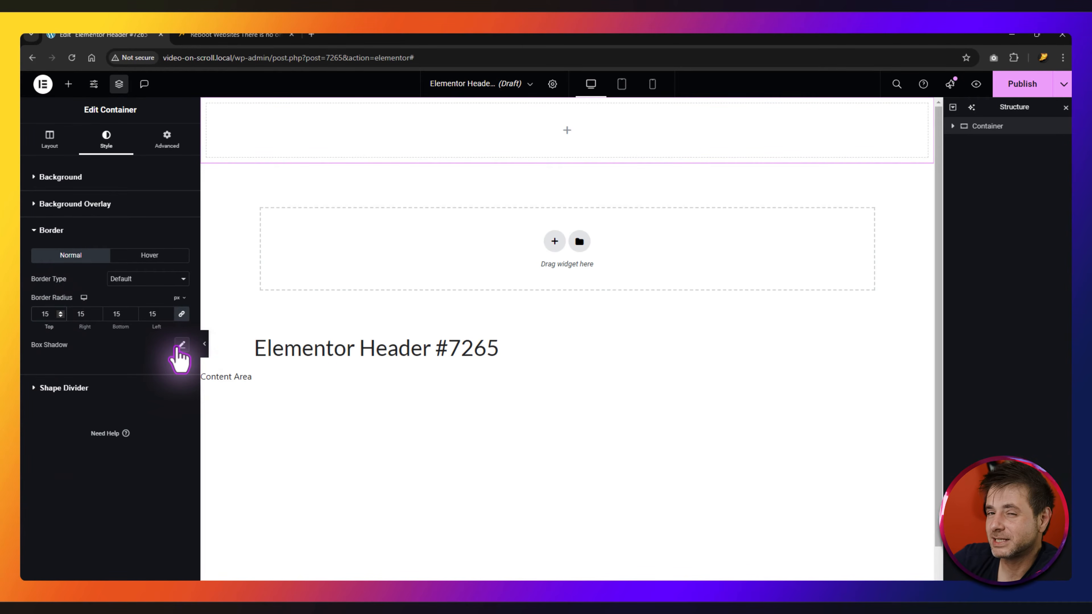
- Add a box shadow to the container with its black color's opacity reduced to rgba(0, 0, 0, 0.2)
click(181, 344)
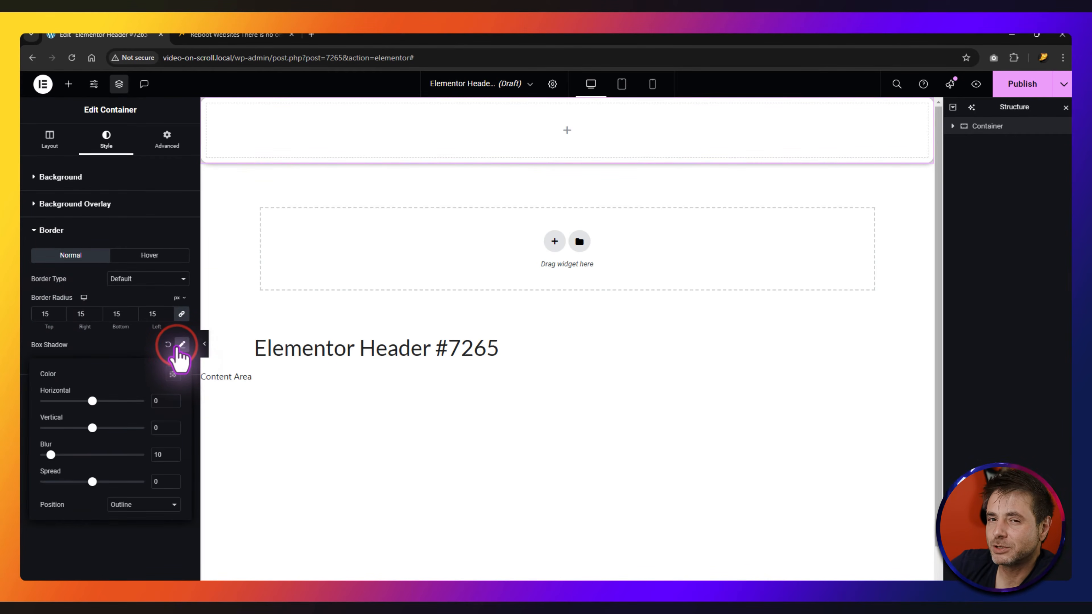
click(173, 374)
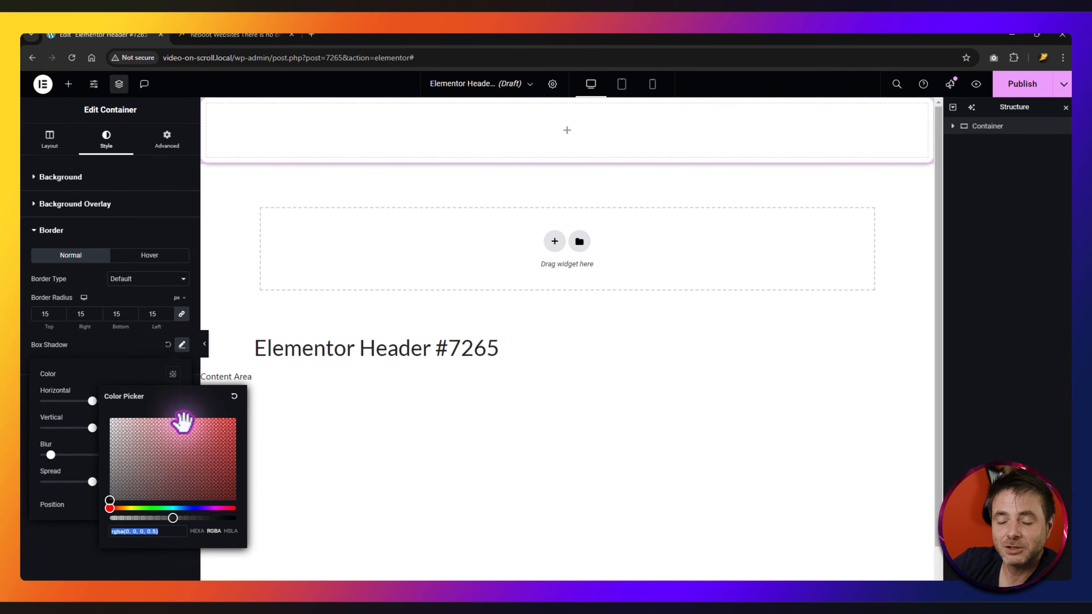
drag(172, 519, 145, 521)
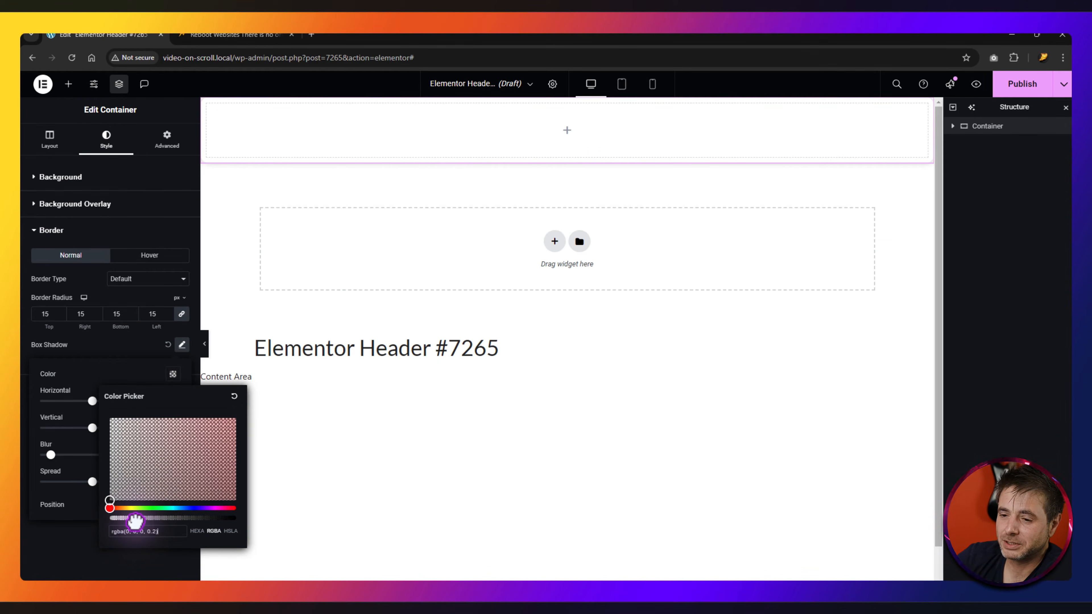
click(129, 390)
click(119, 349)
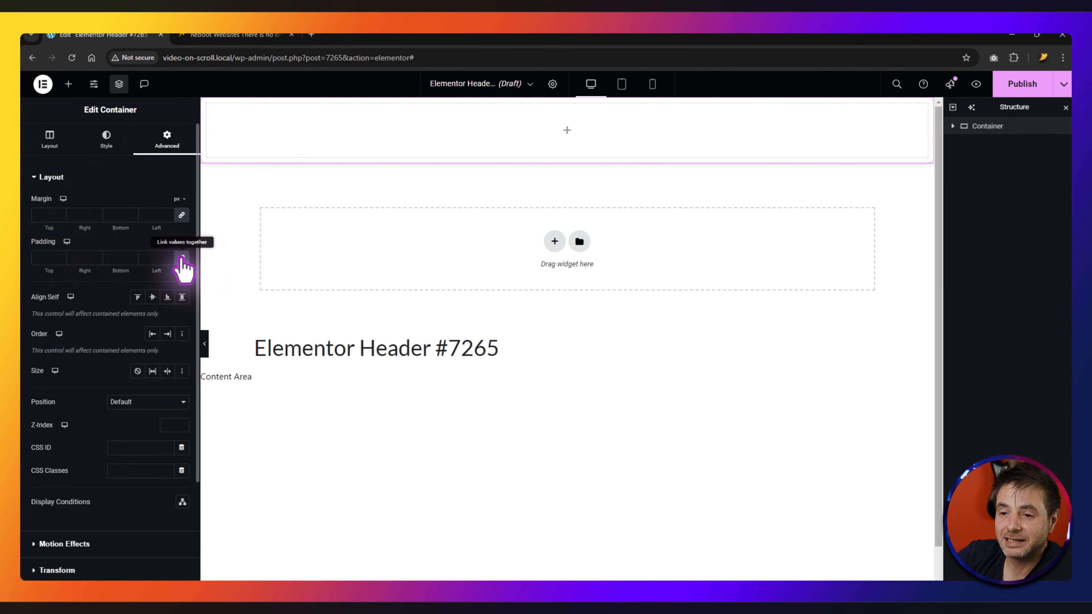
- Set the container's padding to 0 top, 25 px right, 12 px bottom and 25 px left
click(51, 258)
text(0)
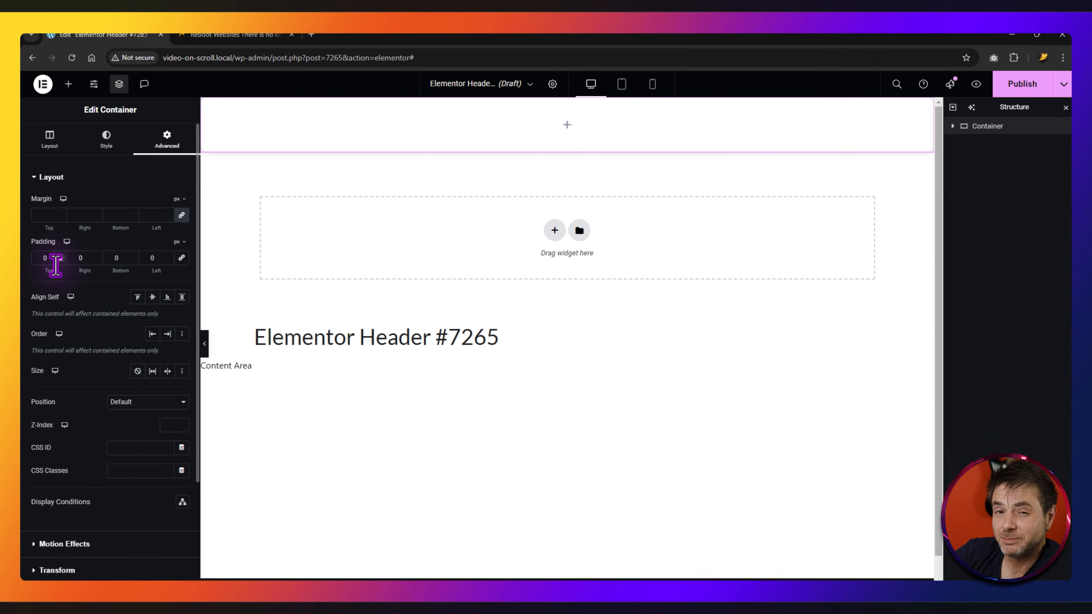
click(82, 259)
text(25)
click(120, 258)
text(12)
click(158, 258)
text(25)
- Make the container's position fixed, with left horizontal orientation and a 50% offset
scroll(108, 280, down, 3)
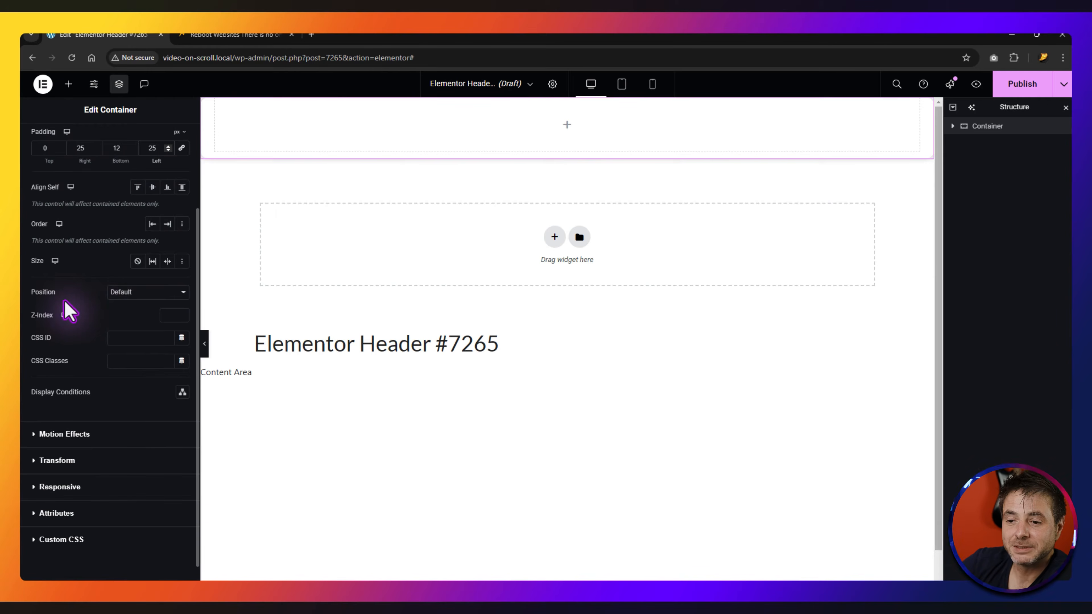
click(134, 297)
click(118, 330)
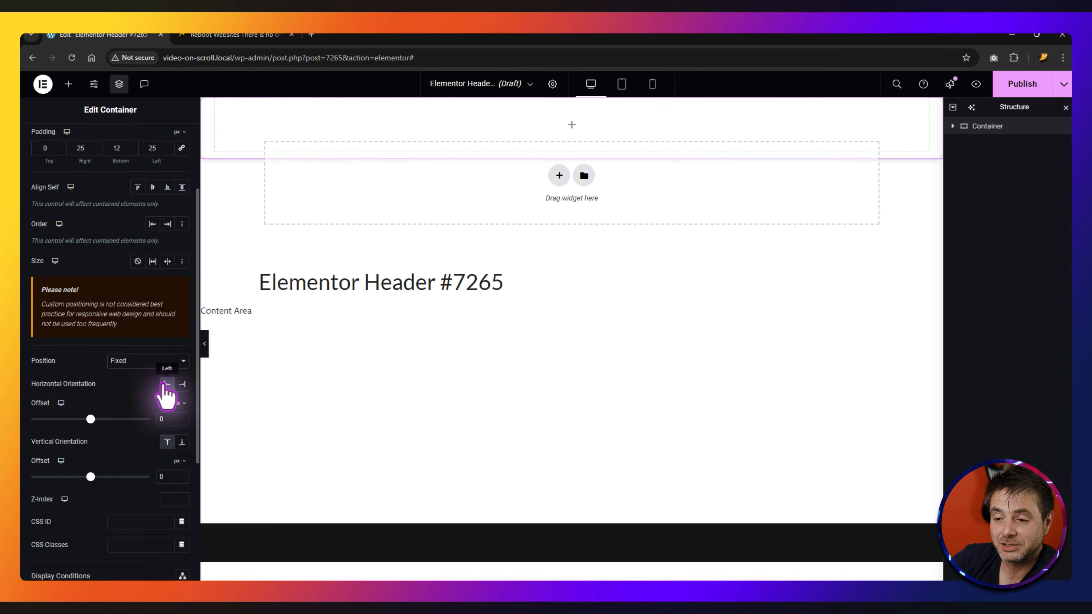
click(179, 403)
click(175, 417)
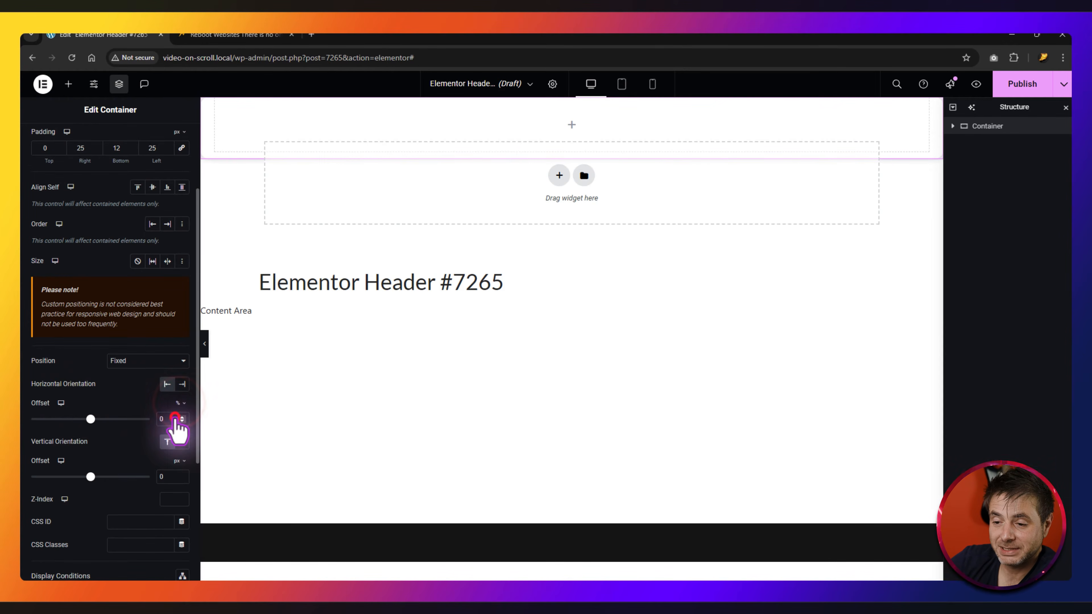
click(158, 417)
text(5)
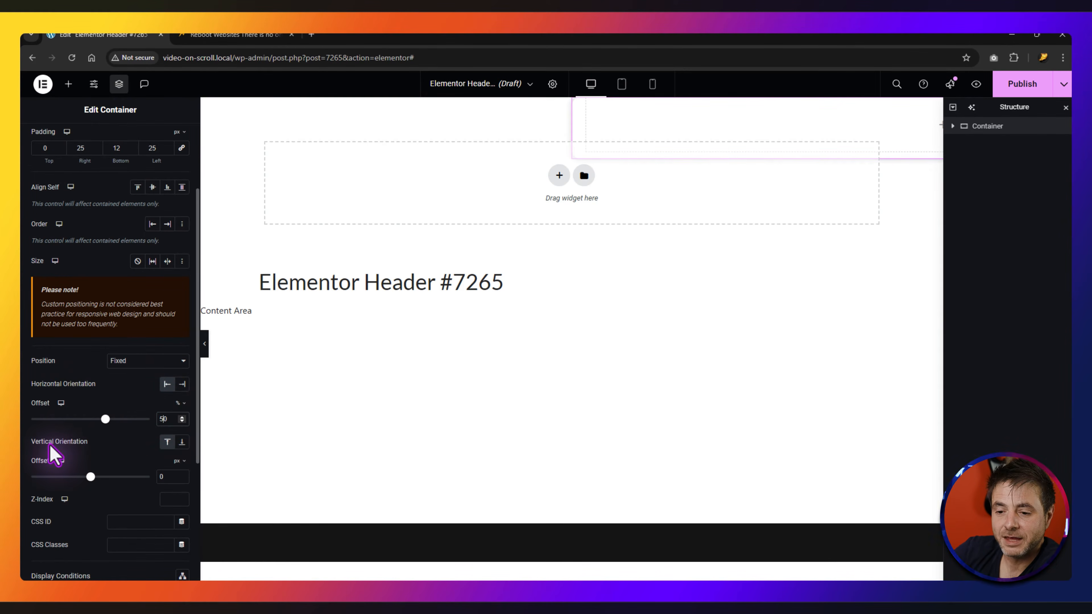
- Switch the container's vertical orientation to bottom with an offset of 30 px
click(183, 441)
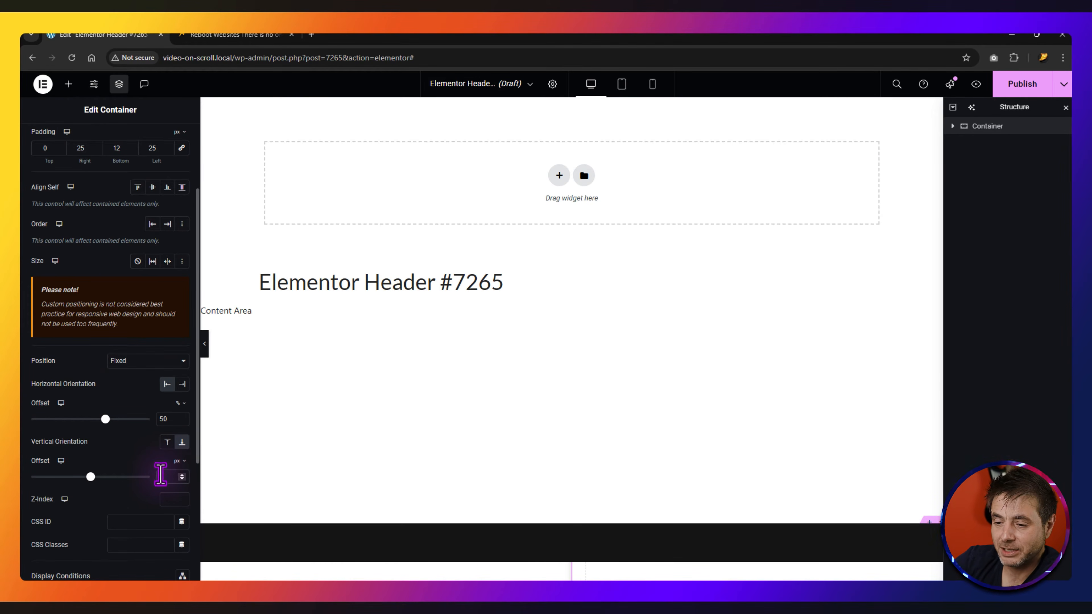
click(160, 475)
text(30)
- Give the container the CSS class icon-menu and a z-index of 150
scroll(92, 467, down, 2)
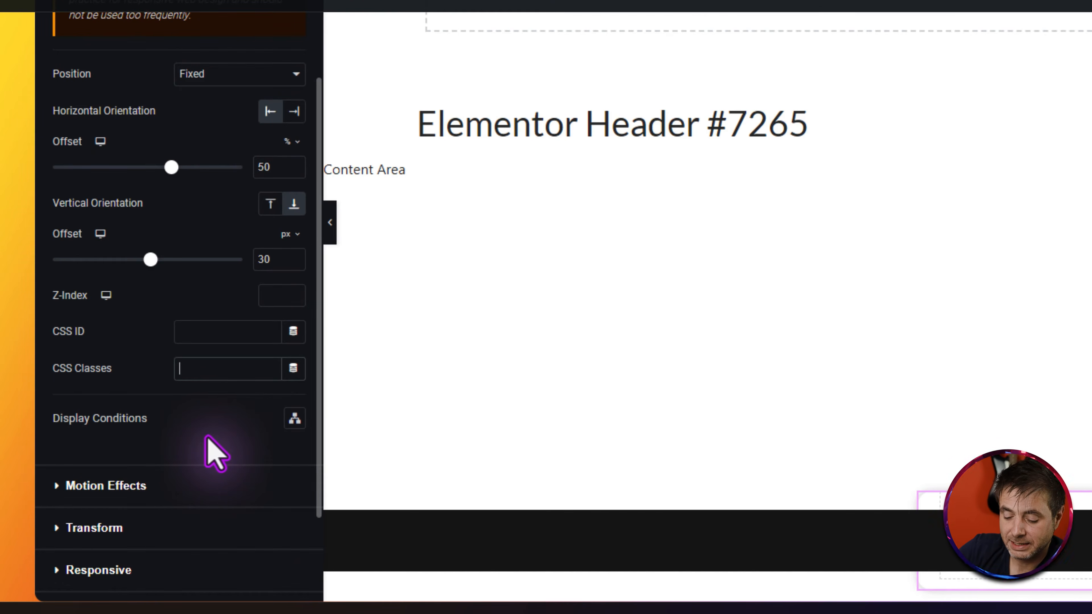
text(icon-)
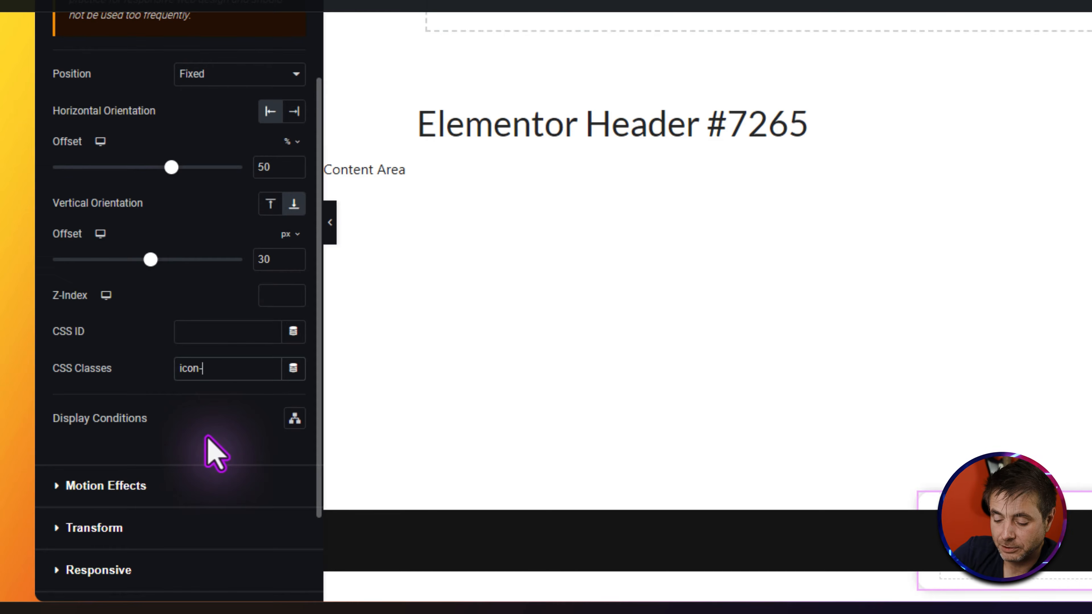
text(menu)
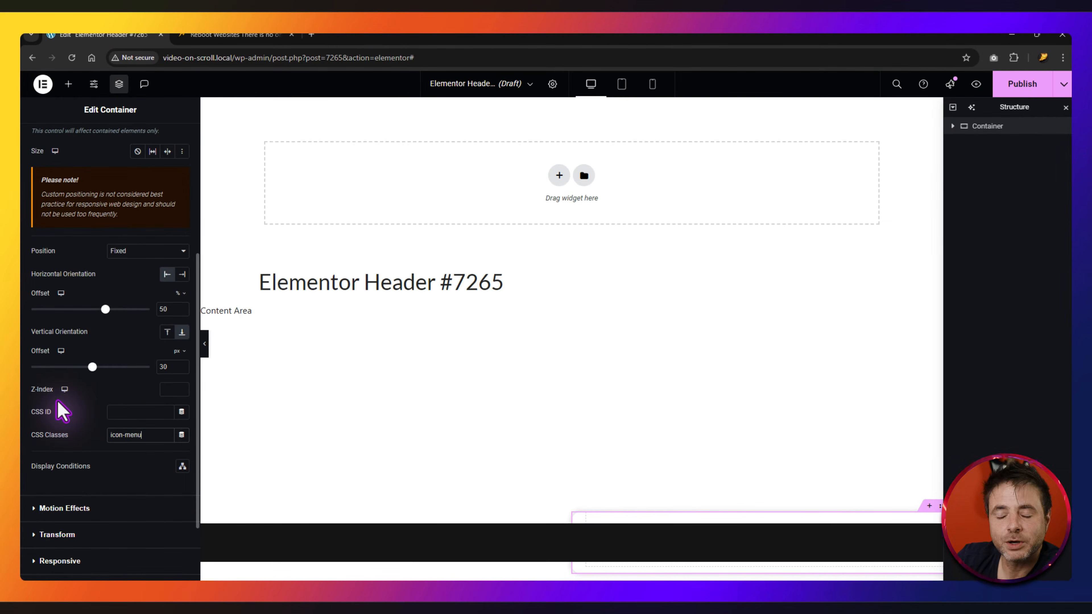
click(168, 384)
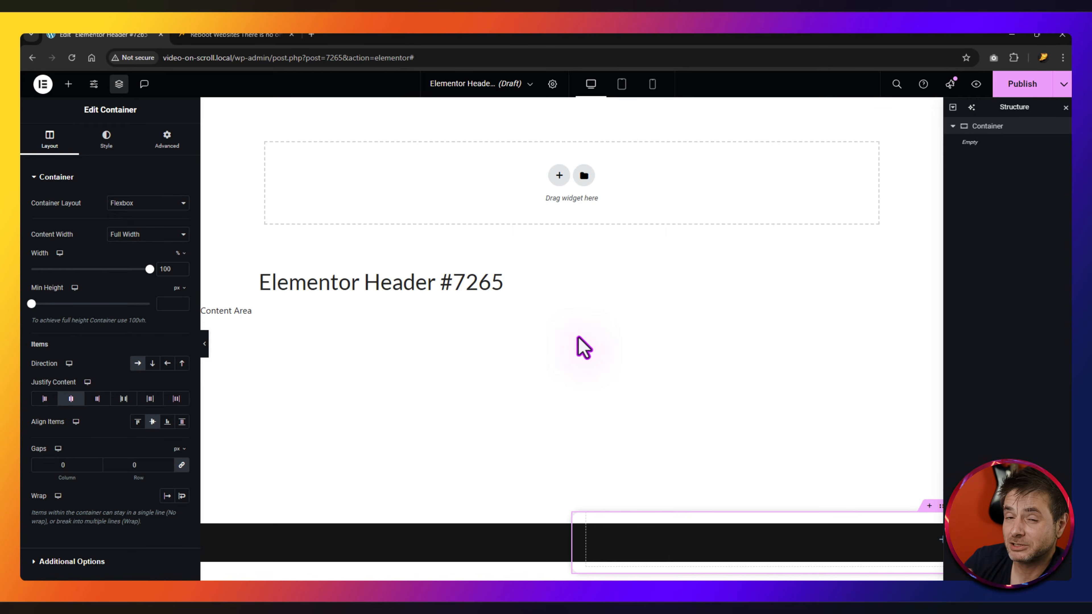
- Switch to the mobile view and set the container's border radius to 0 on all corners for mobile
click(652, 86)
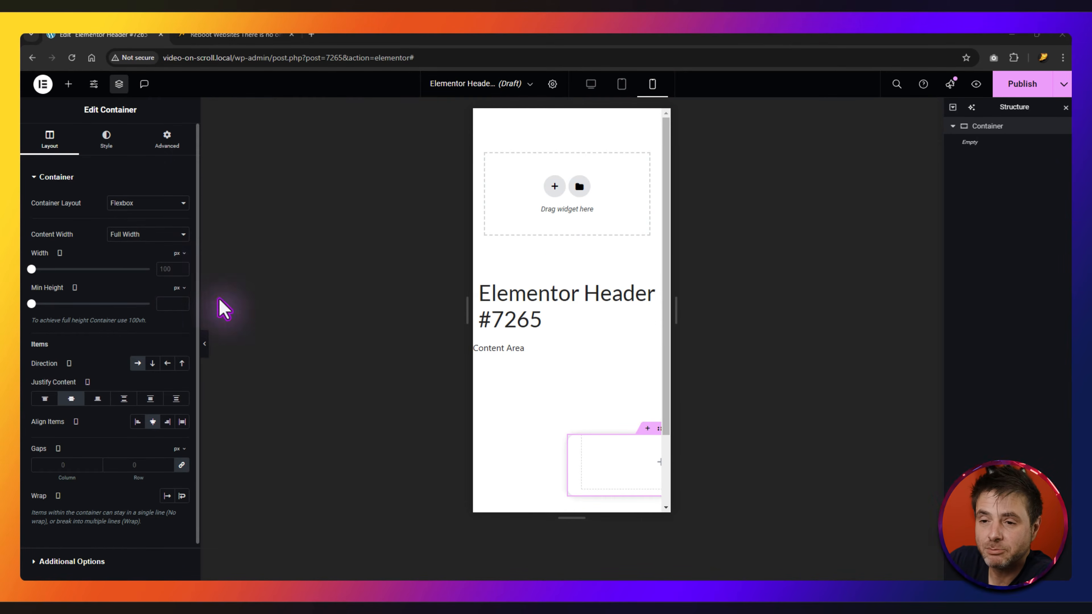
click(107, 140)
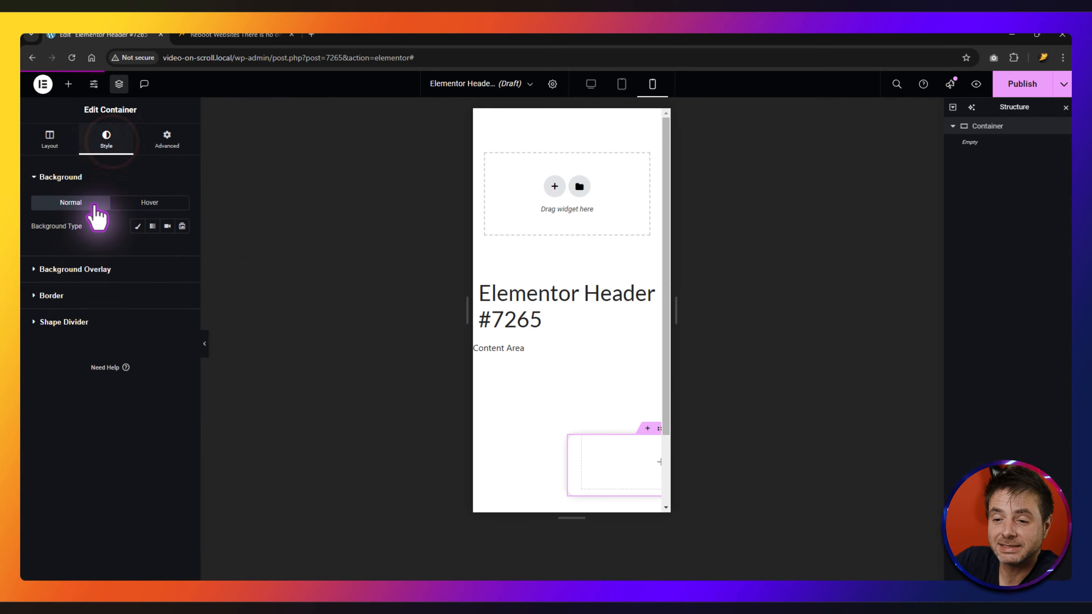
click(49, 302)
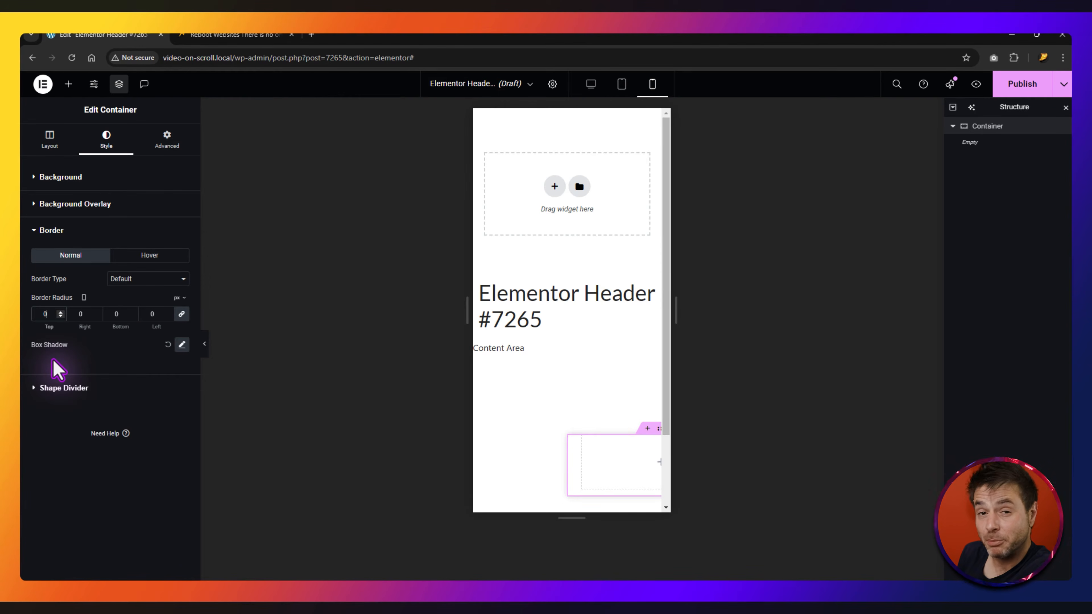
- Set the container's mobile padding to 0 top, 20 px right, 12 px bottom, and a left padding matching the right
click(167, 140)
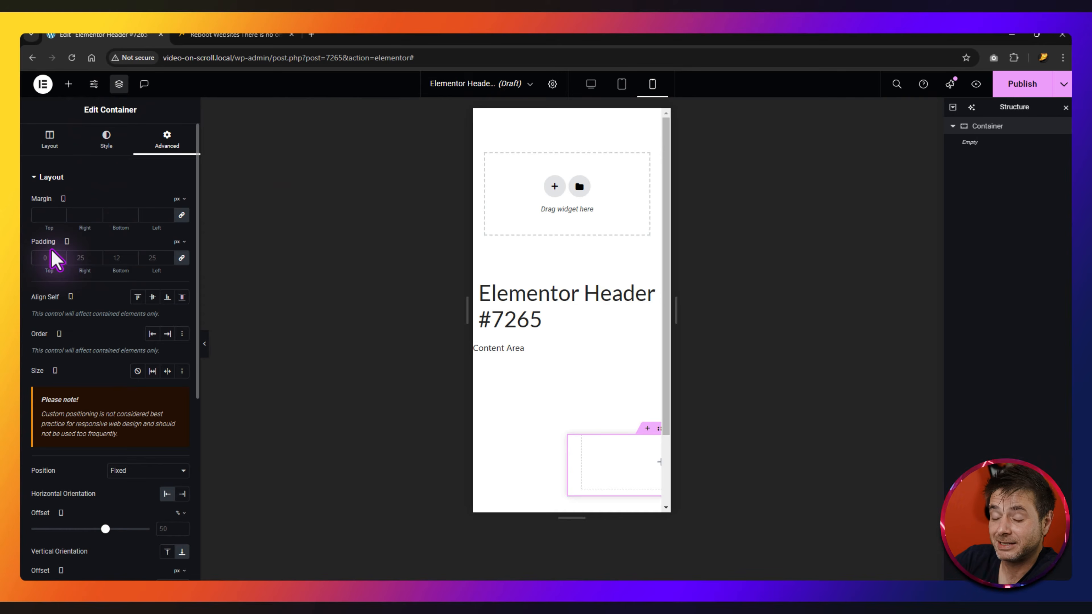
click(182, 259)
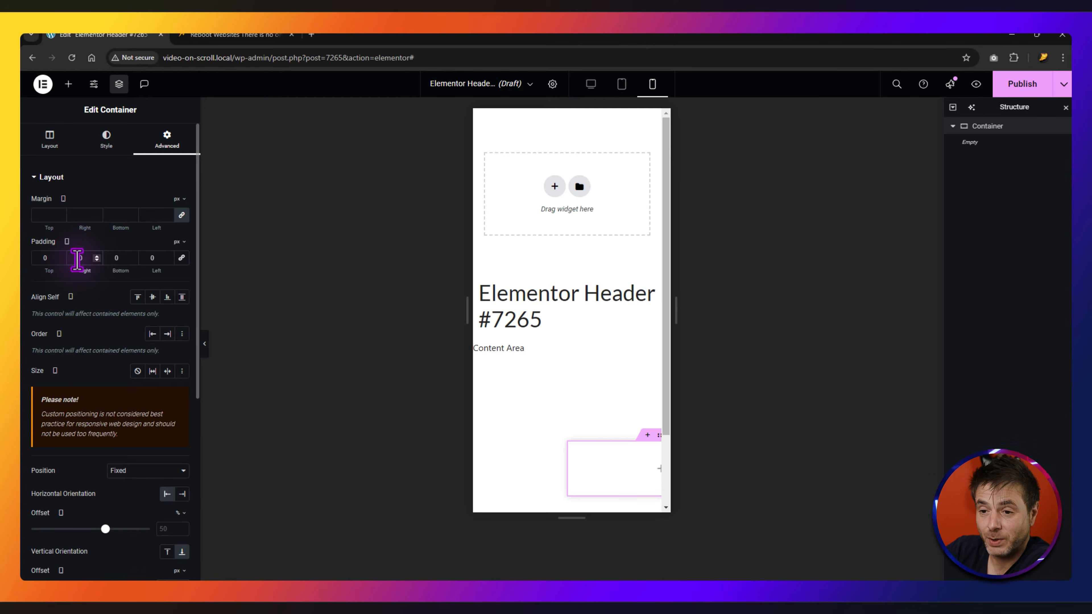
text(20)
double_click(114, 259)
text(12)
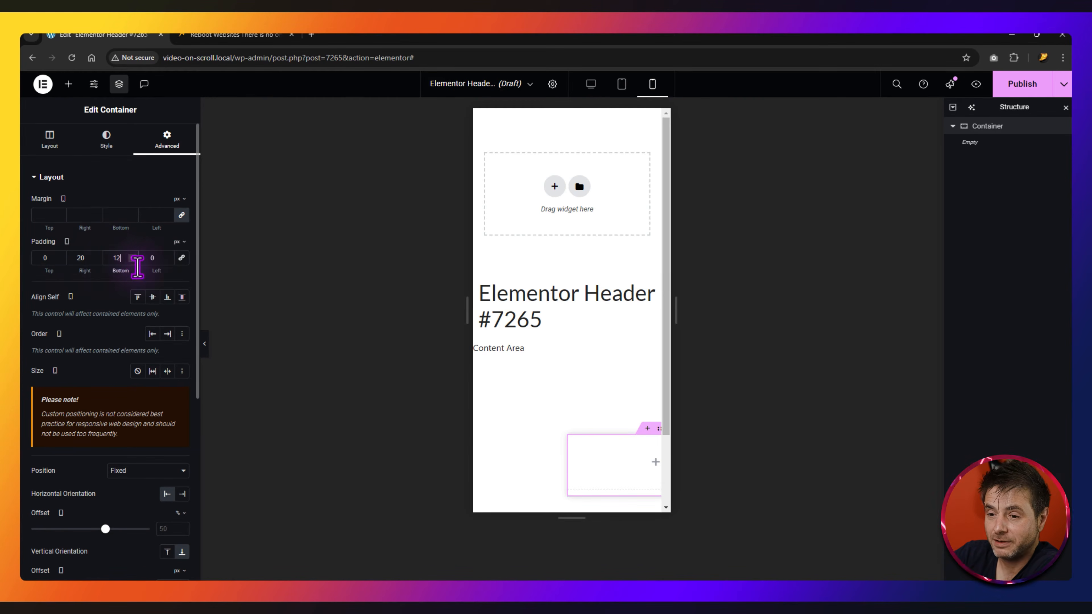
double_click(158, 259)
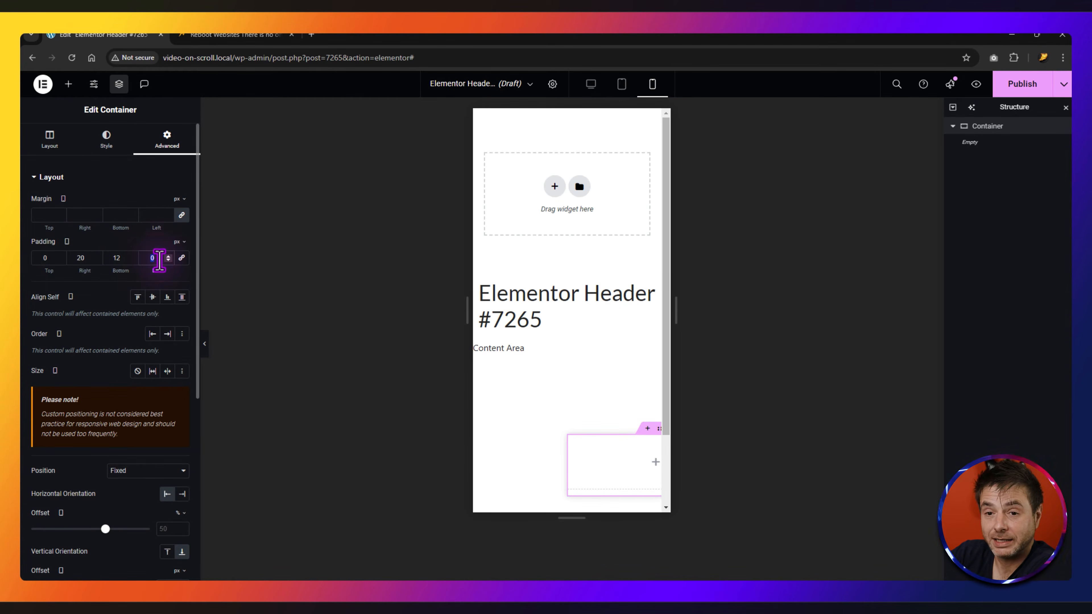
- Set the container's mobile bottom offset to -1 px and return to the desktop view
scroll(87, 349, down, 4)
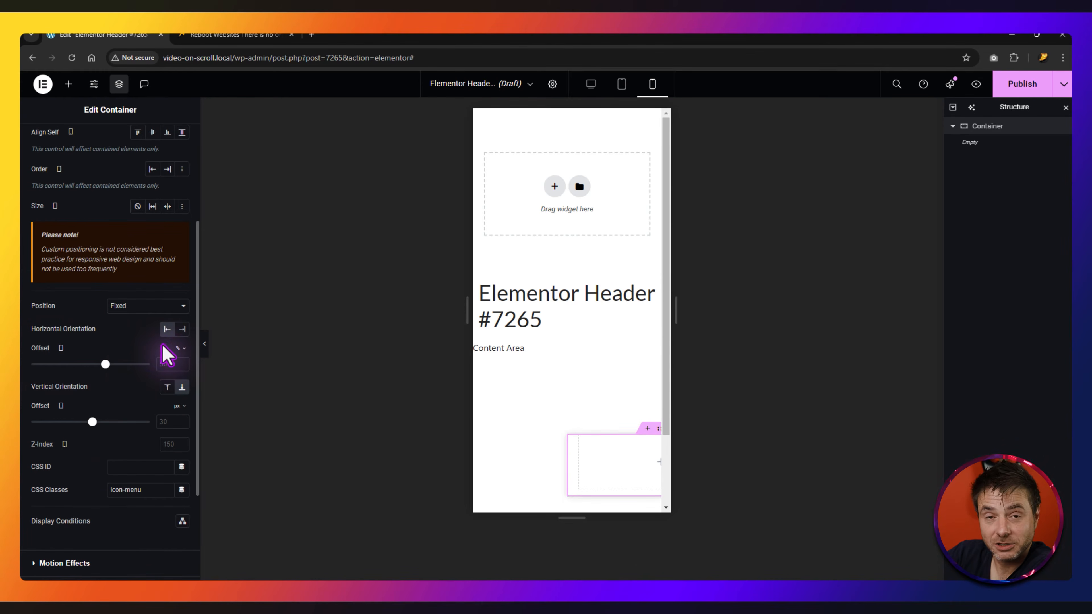
click(161, 423)
text(-1)
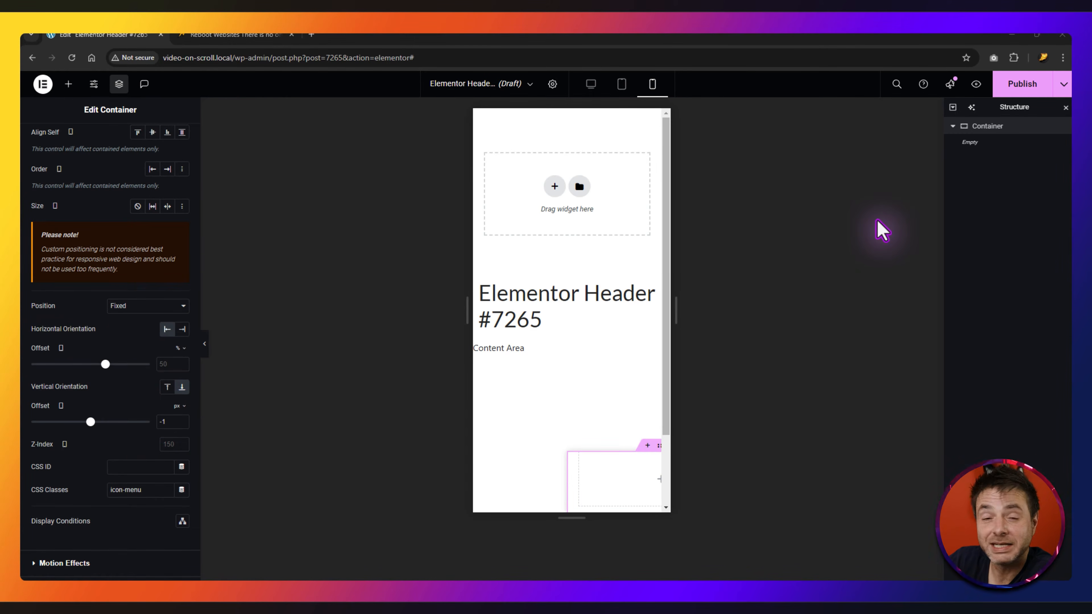
click(590, 83)
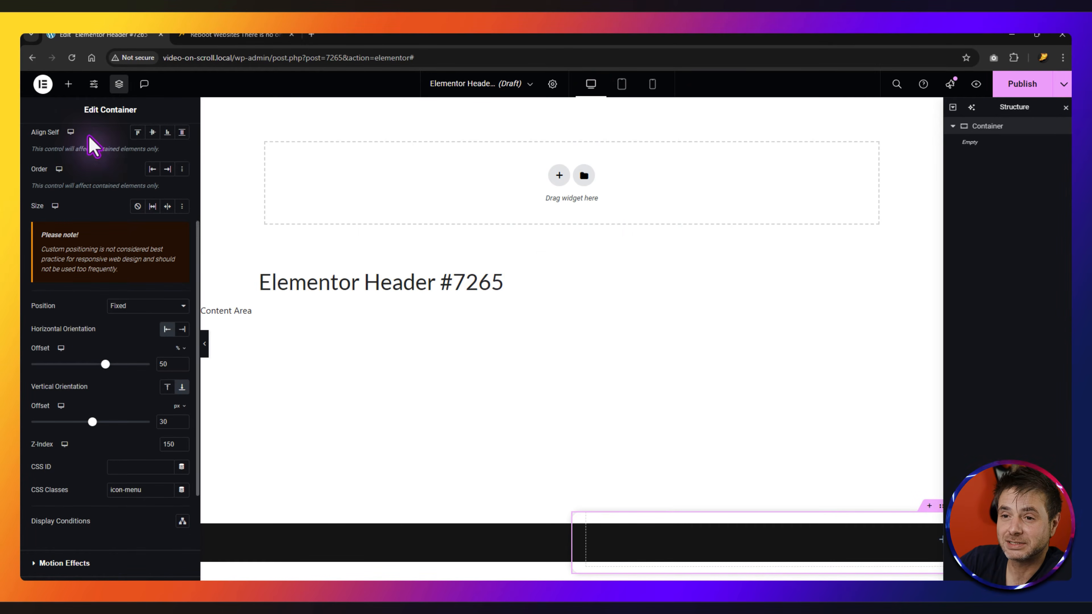
- Add an Icon Box widget inside the fixed container
click(68, 84)
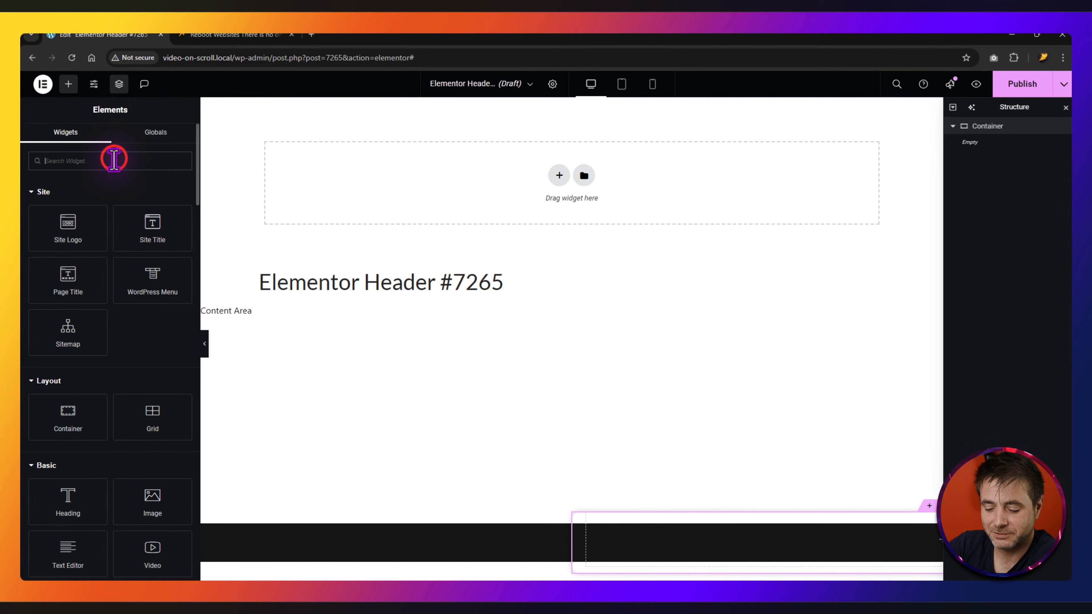
text(icon)
drag(140, 196, 657, 532)
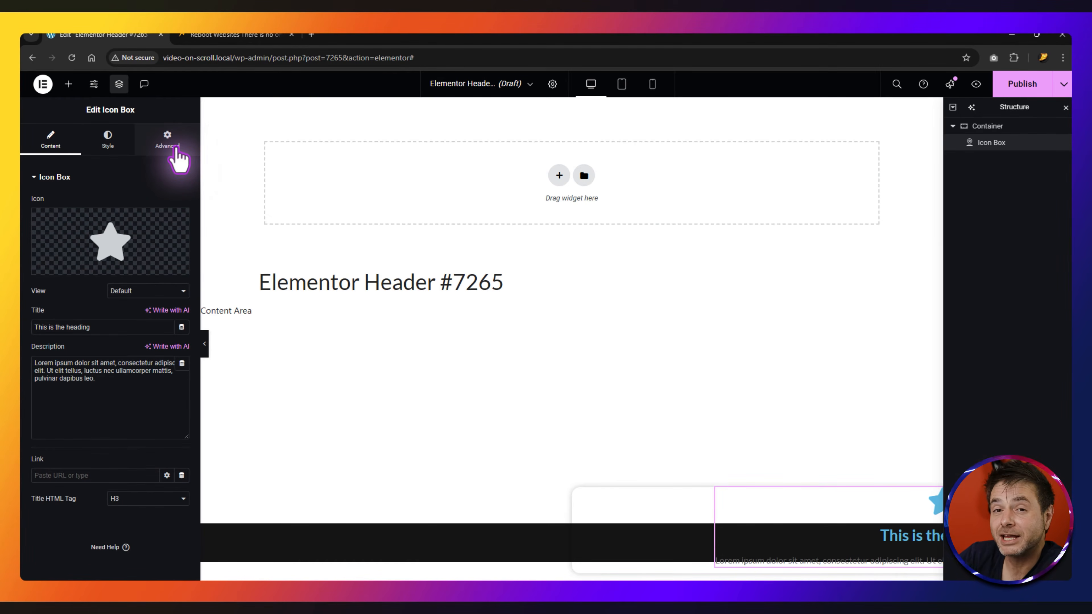
- Add a Divider widget and an HTML widget to the container
click(68, 84)
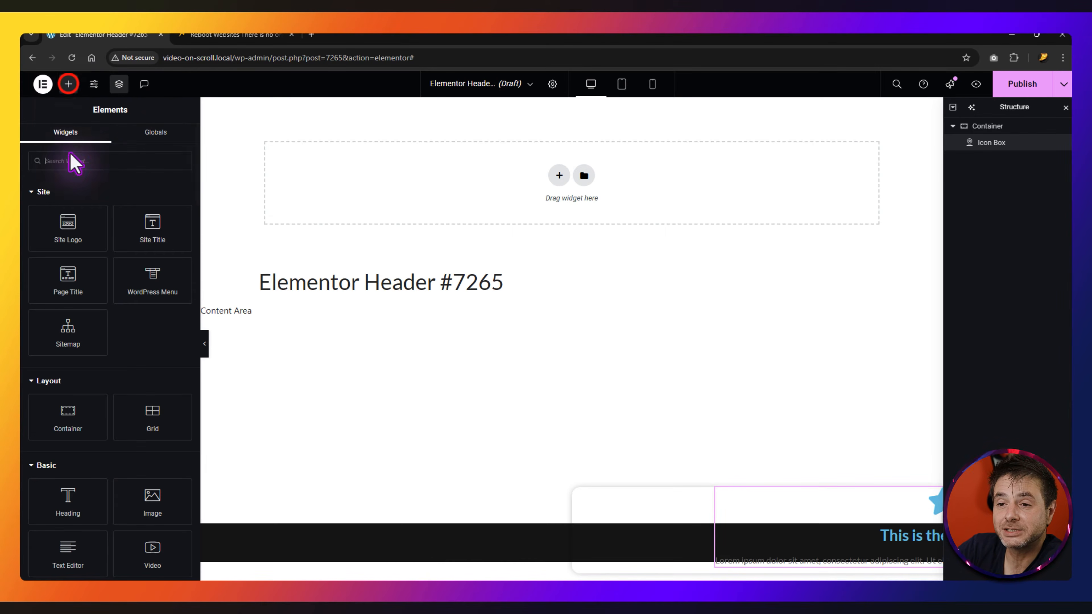
text(div)
drag(68, 196, 794, 518)
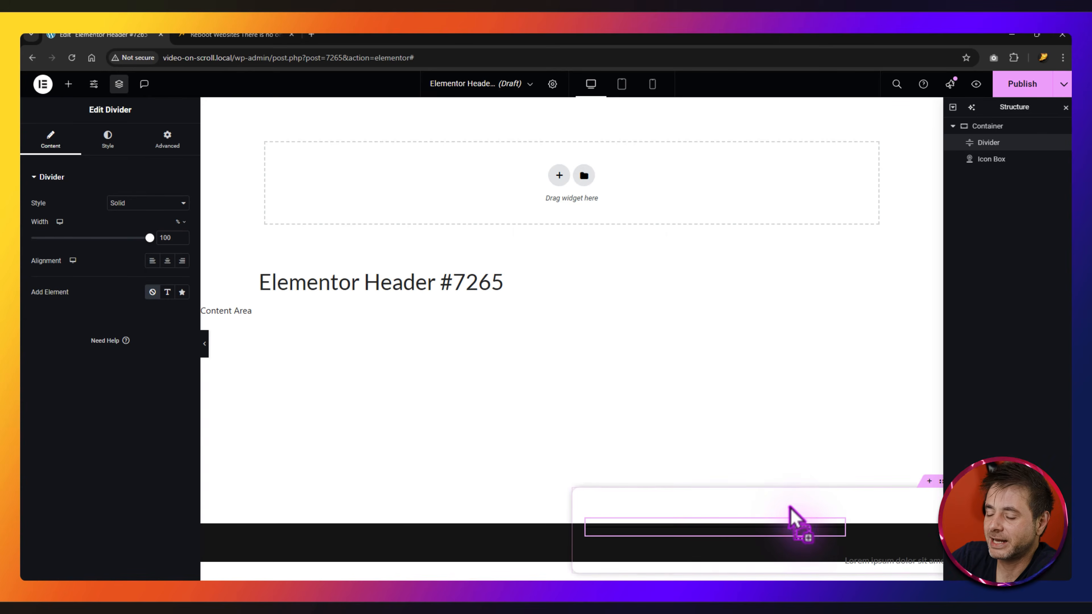
click(68, 84)
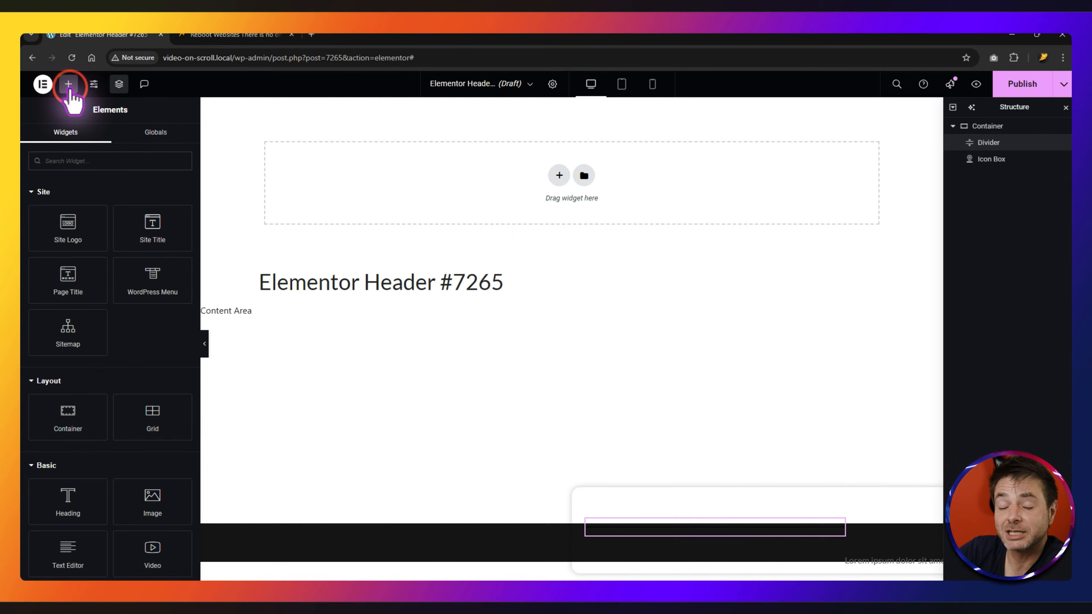
text(html)
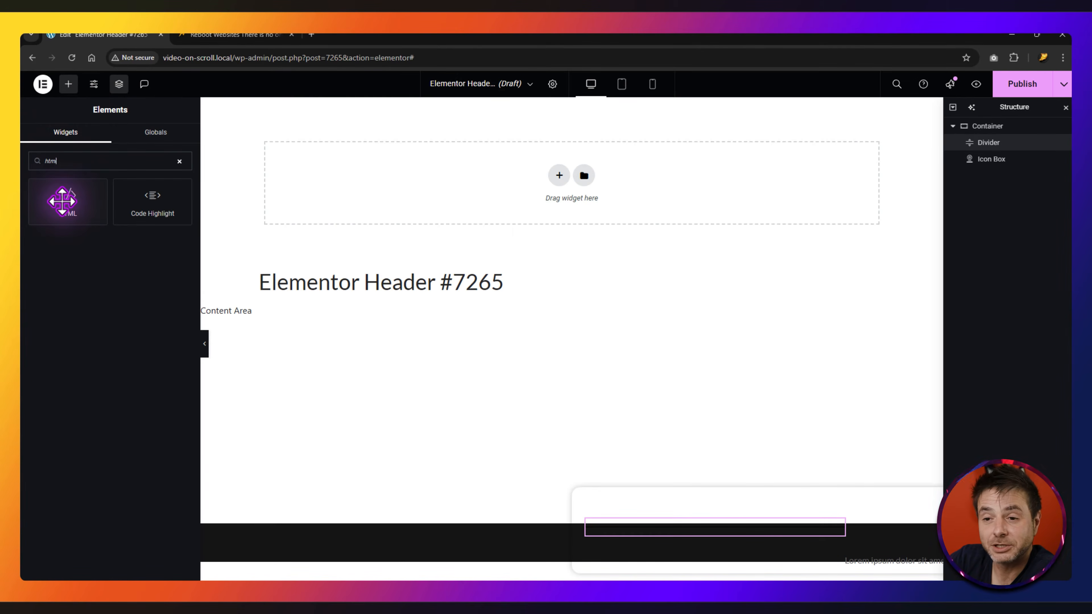
drag(62, 202, 662, 542)
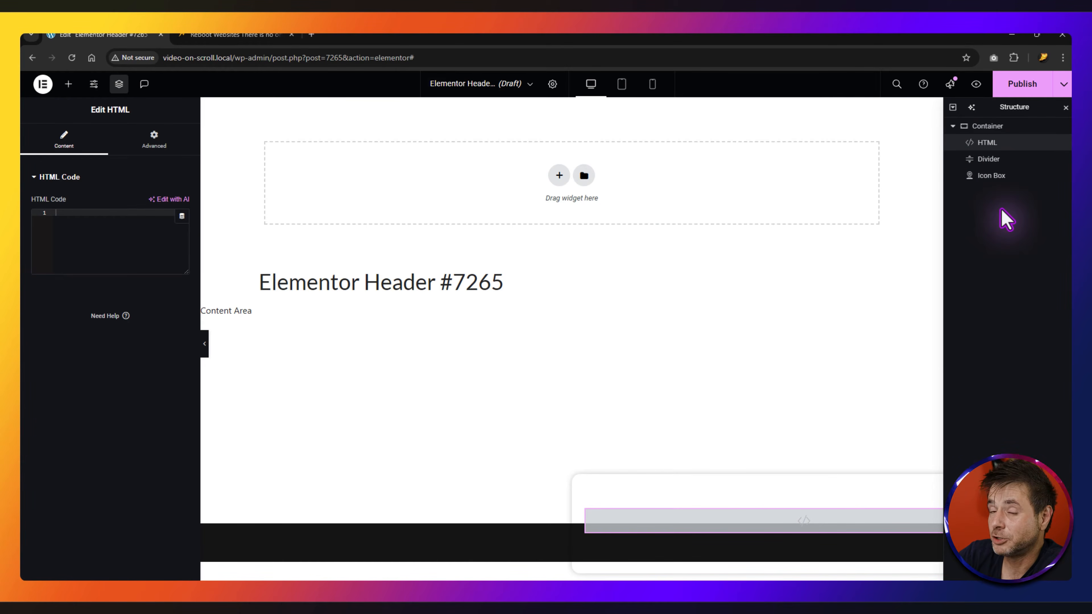
- Reorder the container's widgets so that Icon Box is first, Divider second and HTML last
click(993, 180)
mouse_move(994, 175)
mouse_down()
mouse_move(994, 142)
mouse_move(987, 191)
mouse_up()
click(984, 167)
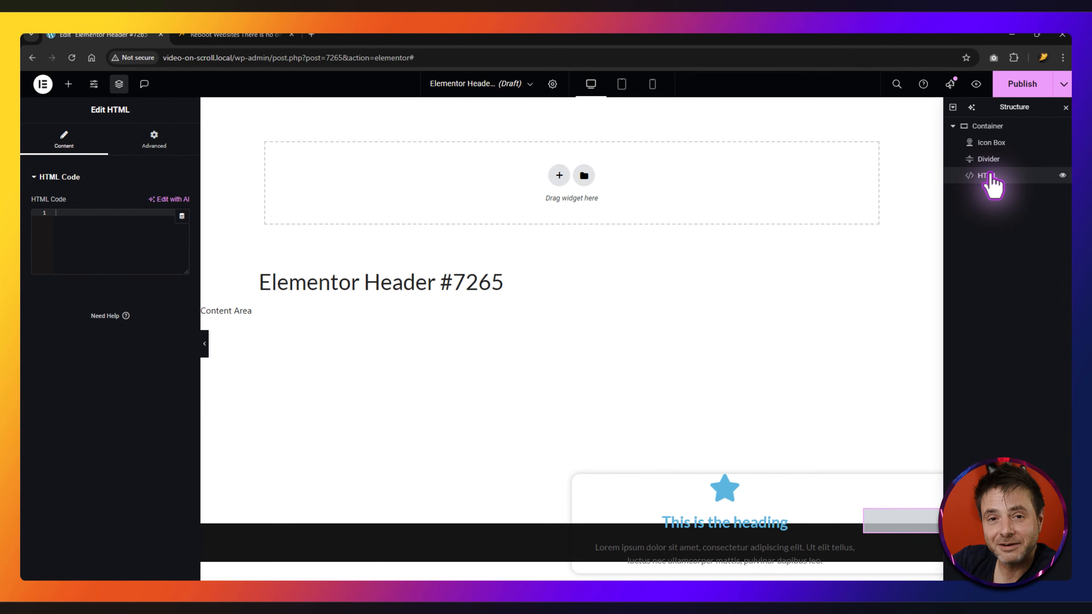
- Change the Icon Box's icon to the outlined Star, searching the icon library for "sta"
click(990, 142)
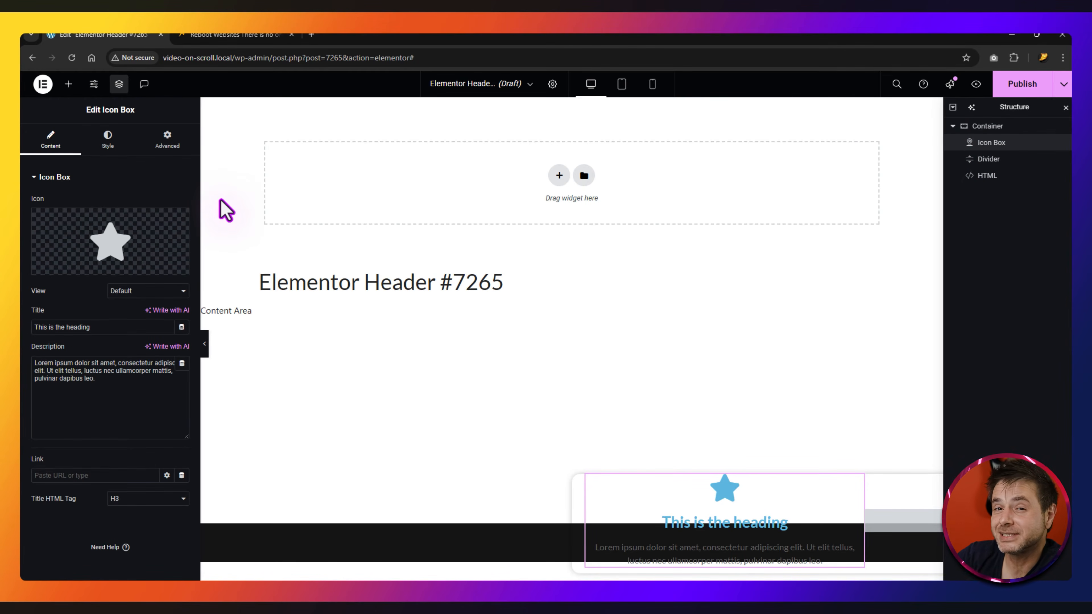
click(584, 175)
click(864, 121)
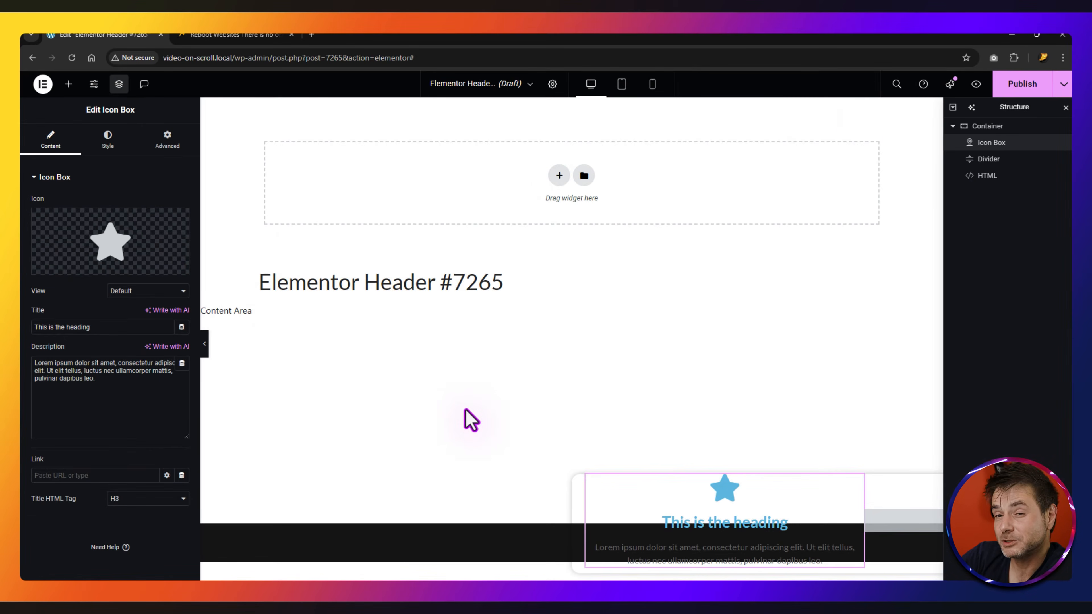
click(83, 241)
click(525, 155)
text(sta)
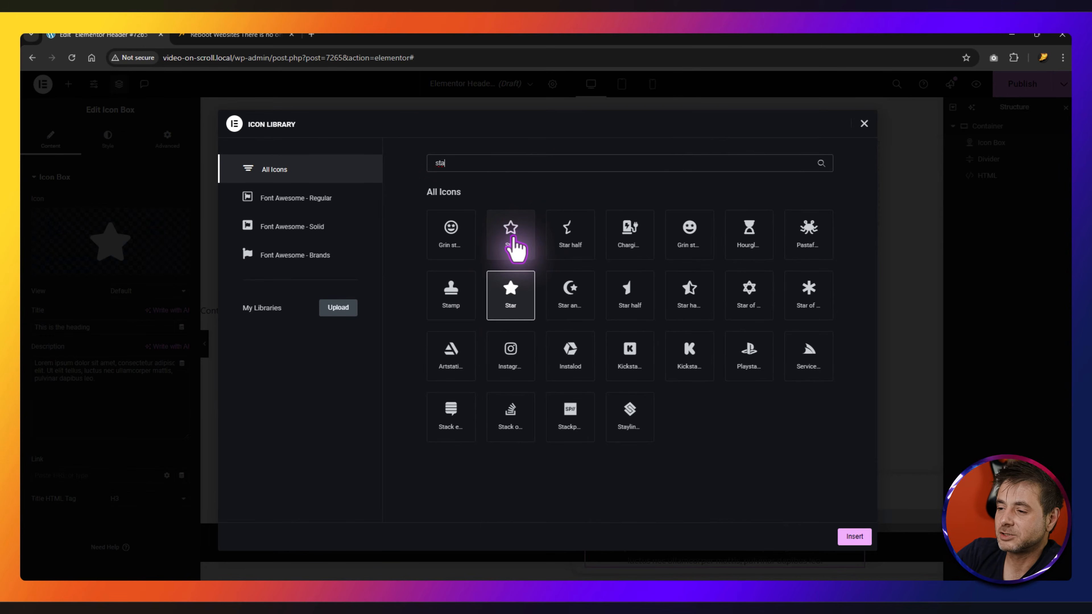
click(503, 223)
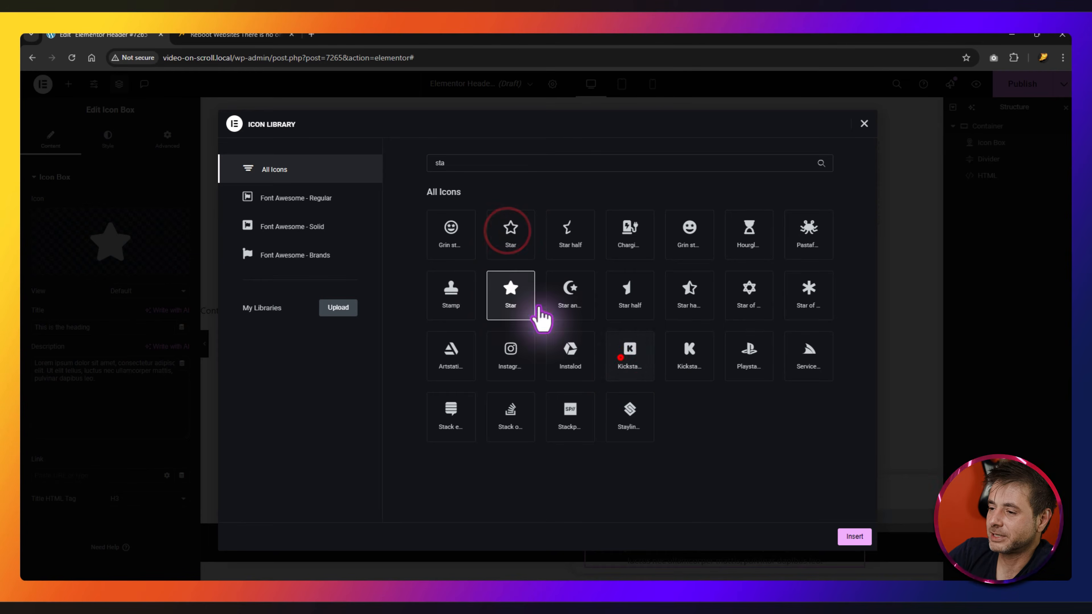
click(854, 537)
- Clear the Icon Box's description and set its title to "Home"
drag(56, 371, 120, 384)
triple_click(120, 384)
key(BackSpace)
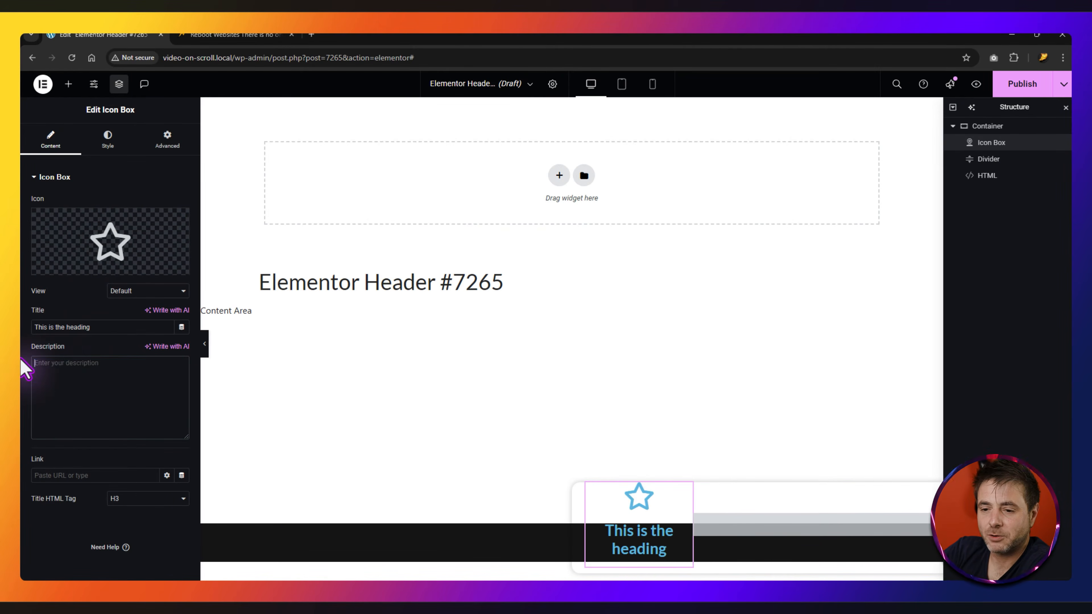
drag(103, 327, 19, 336)
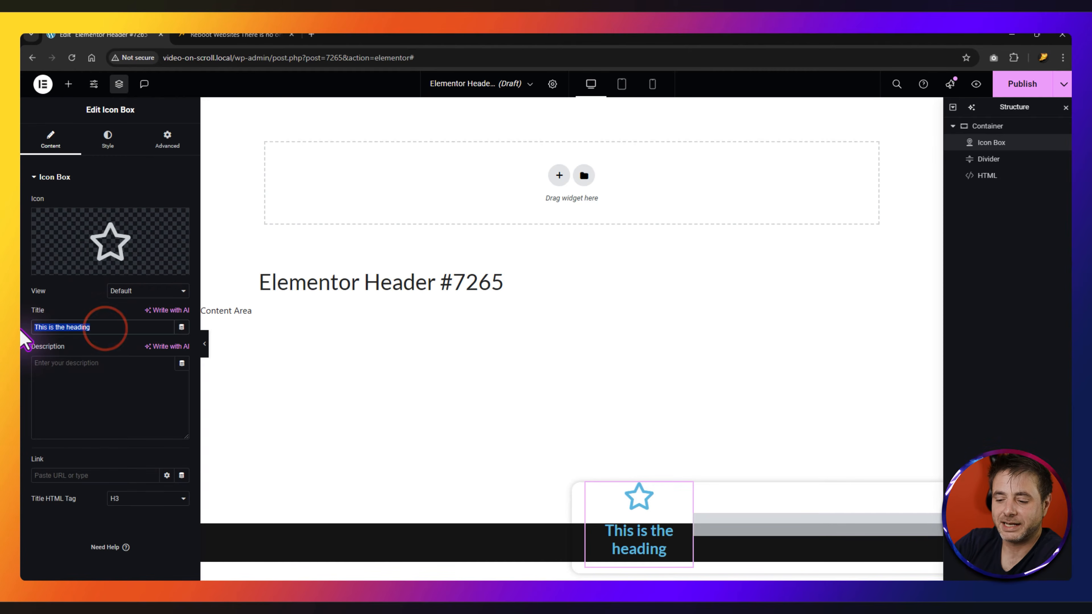
text(Home)
- Try the Website Packages item in the finished icon menu on the Reboot Websites page, then return to the Elementor editor
click(66, 475)
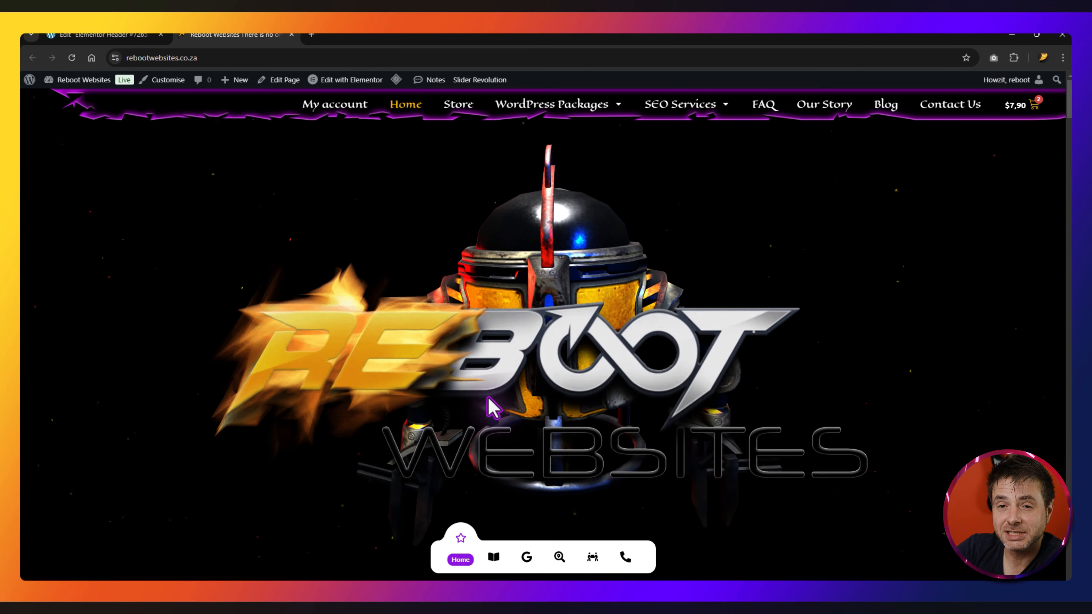
click(494, 557)
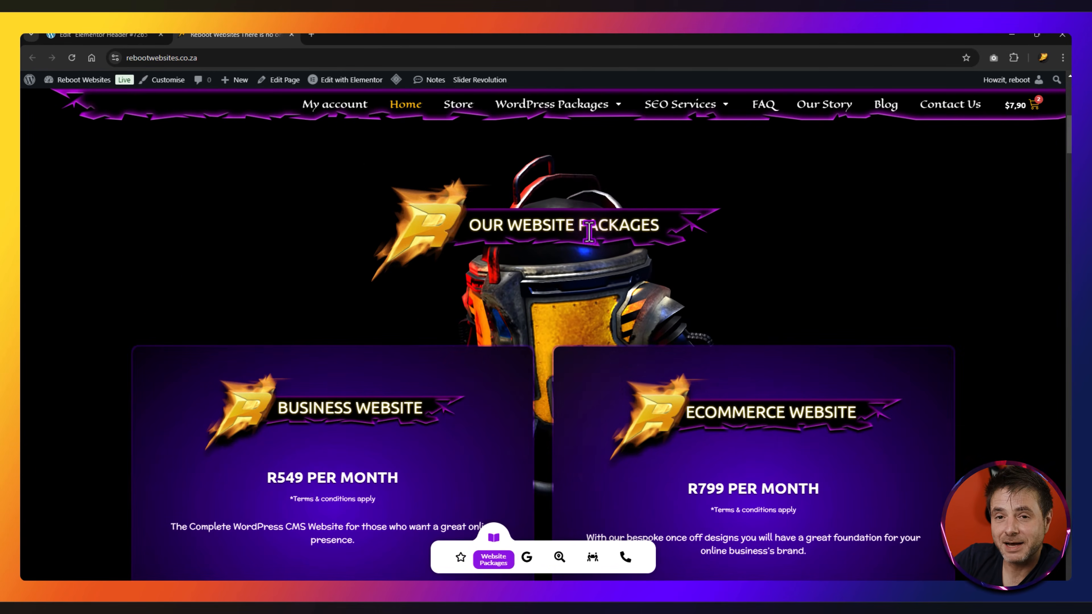
click(147, 34)
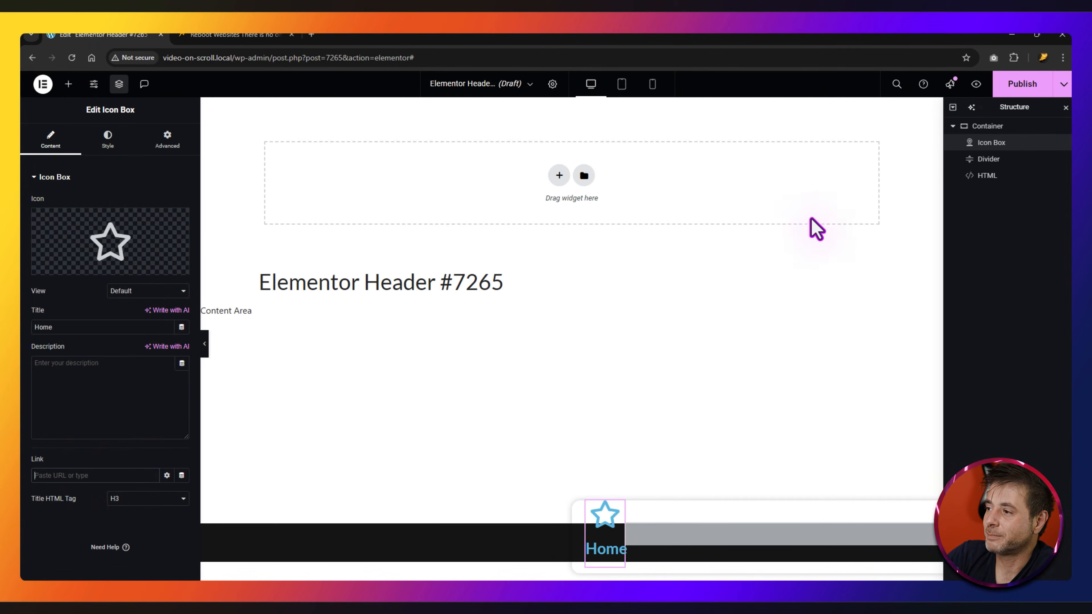
- Try an anchor link by giving the container the CSS ID "server" and linking the Icon Box to "#server"
click(986, 127)
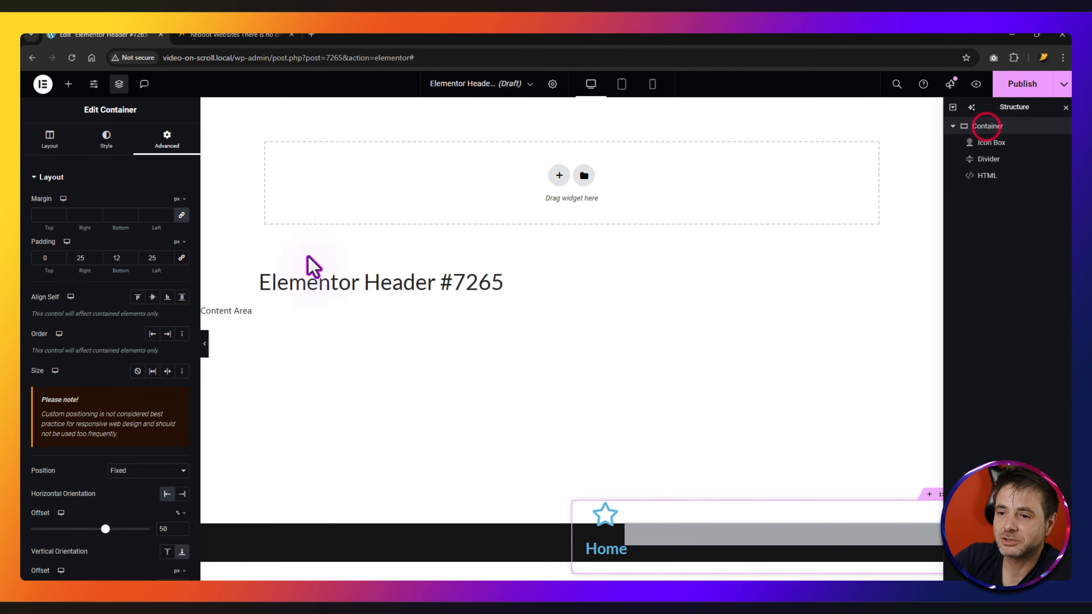
scroll(93, 447, down, 2)
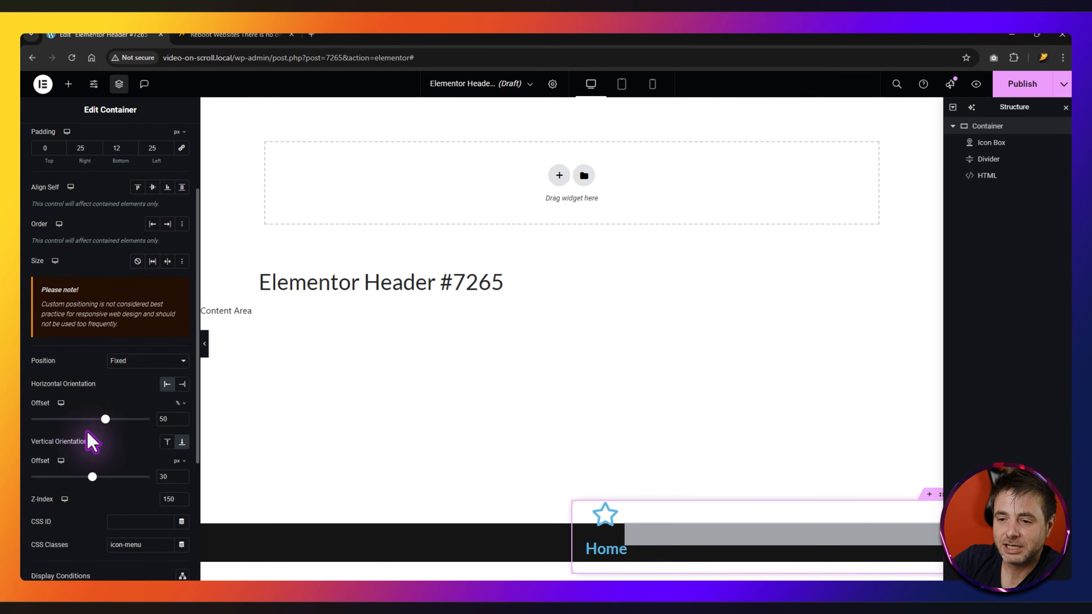
scroll(88, 439, up, 3)
scroll(86, 443, down, 7)
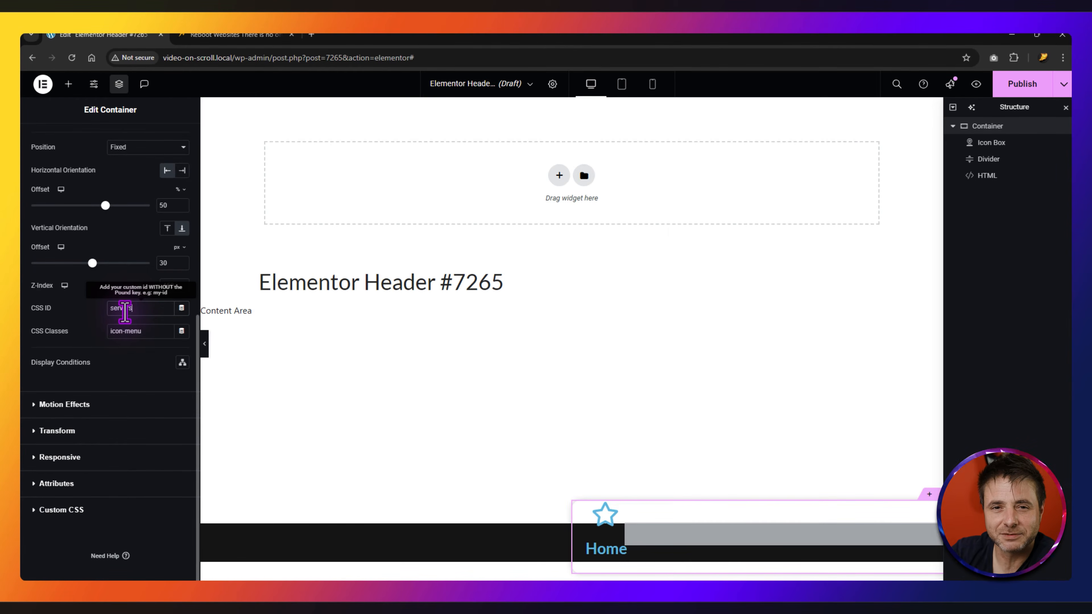
click(994, 145)
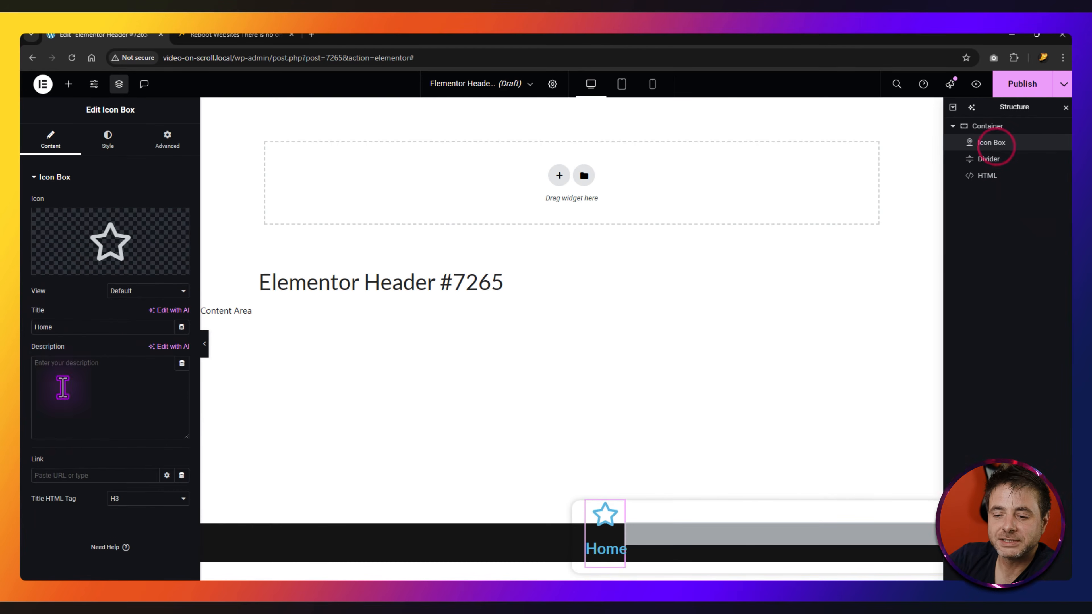
click(76, 476)
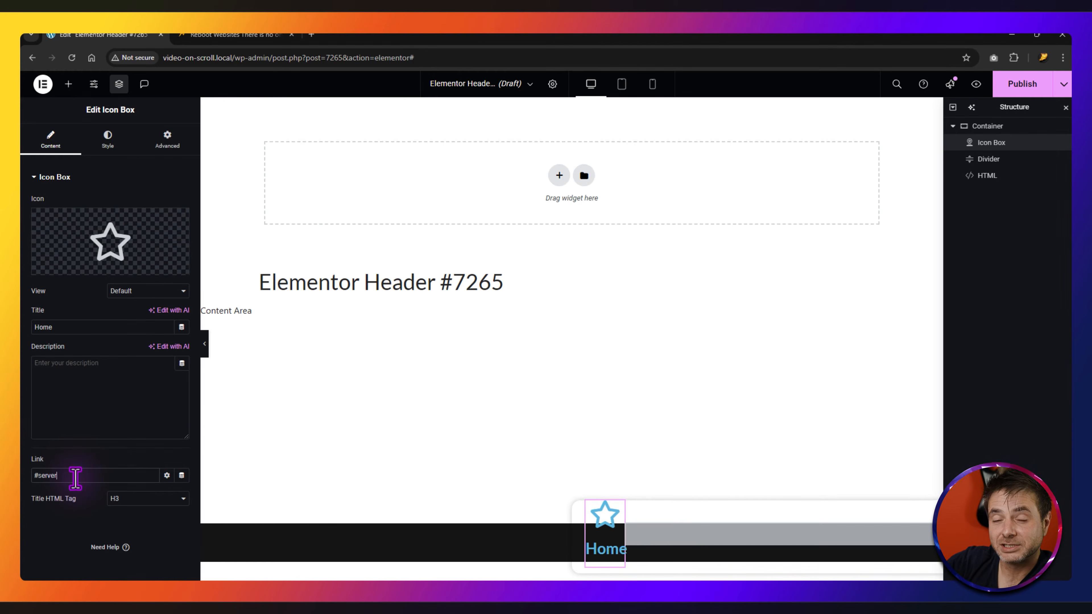
- Test the Google Ads and Website Packages anchor links in the finished menu on the Reboot Websites page, and return to the editor
click(252, 37)
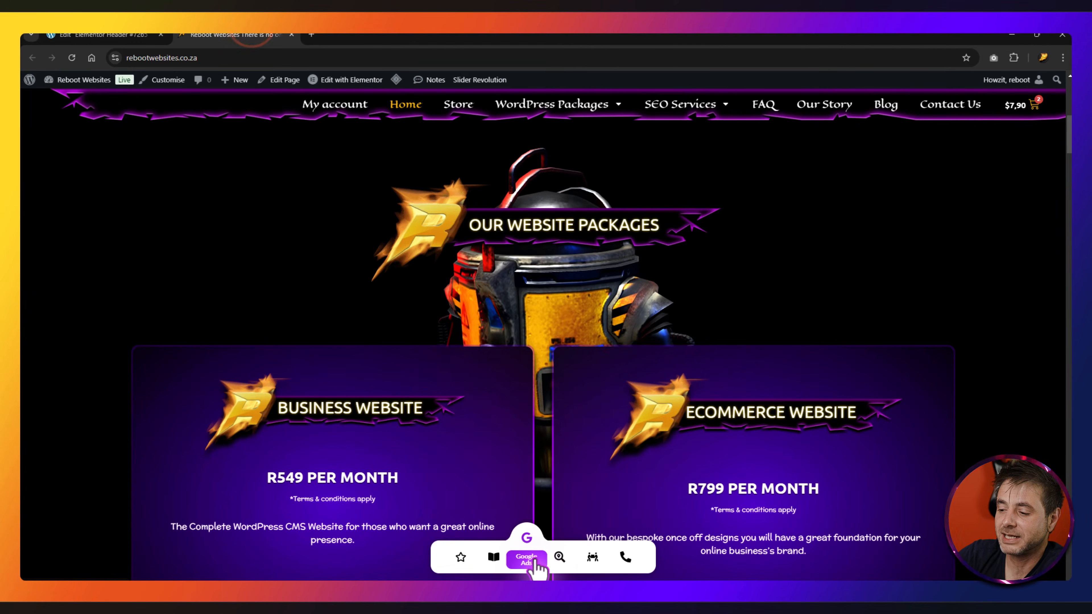
click(533, 564)
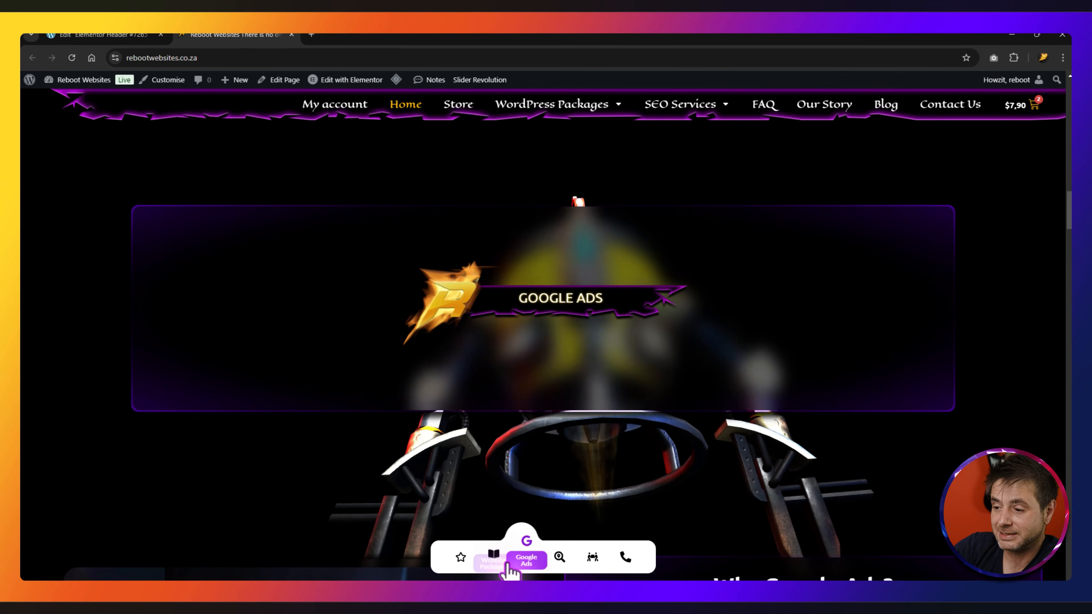
click(493, 559)
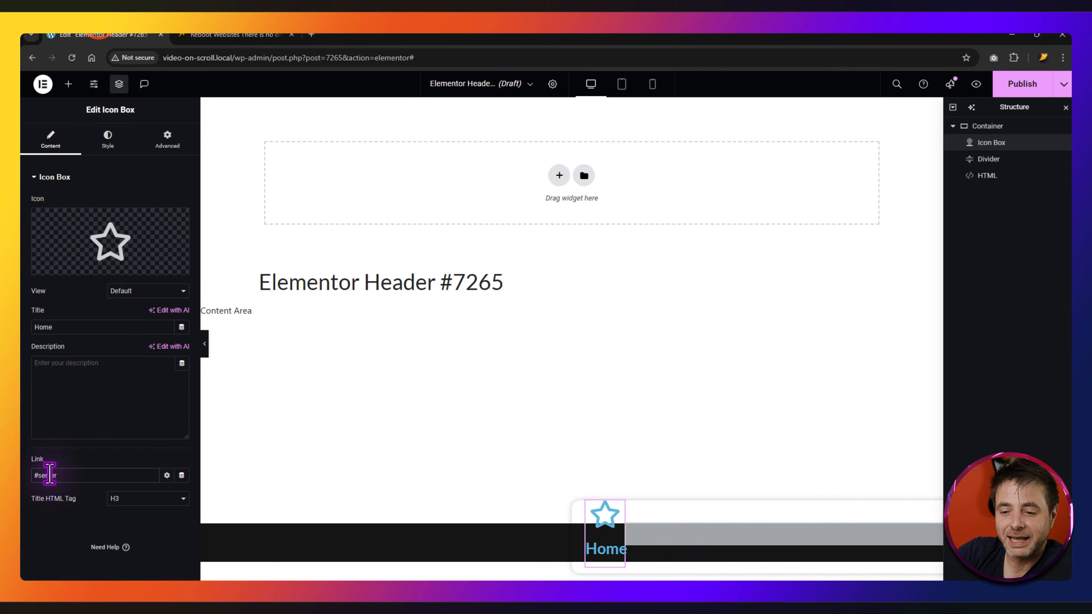
- Clear the Icon Box's anchor link and use the dynamic Site URL as its link instead
drag(61, 477, 26, 475)
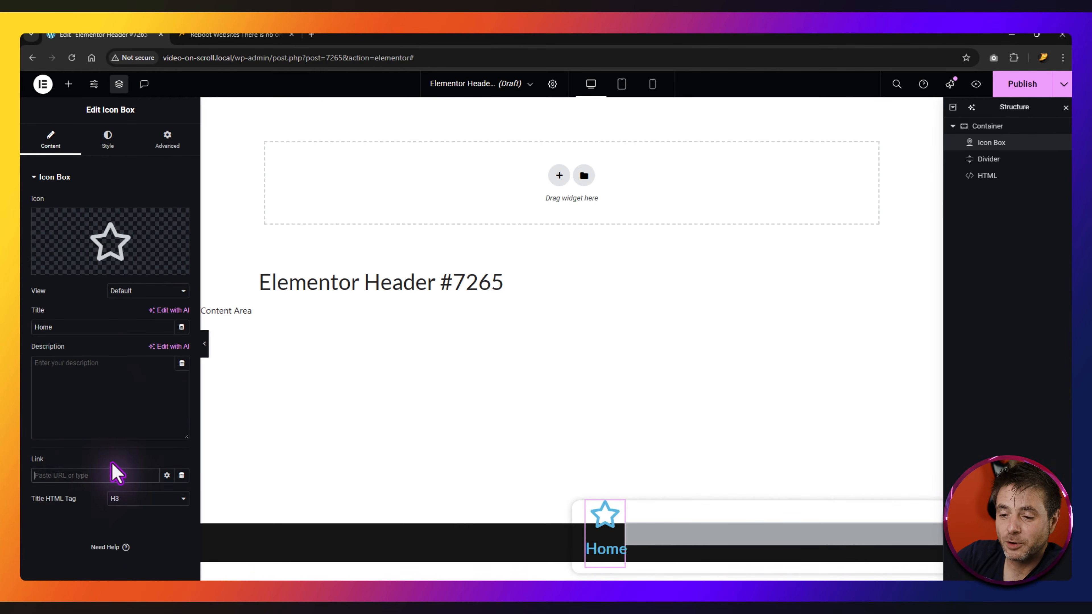
click(103, 477)
click(182, 475)
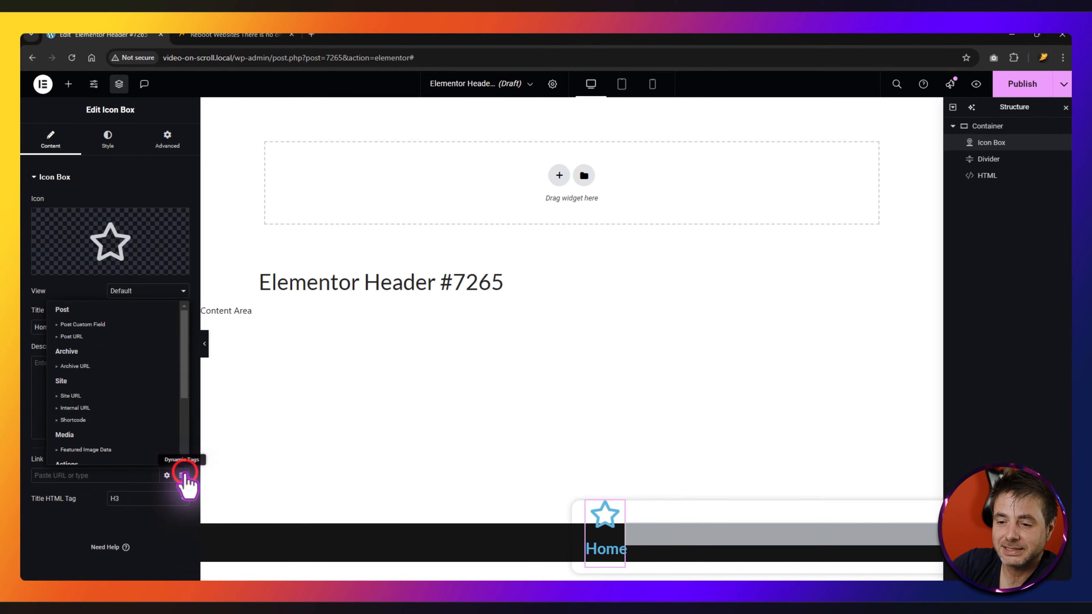
click(84, 396)
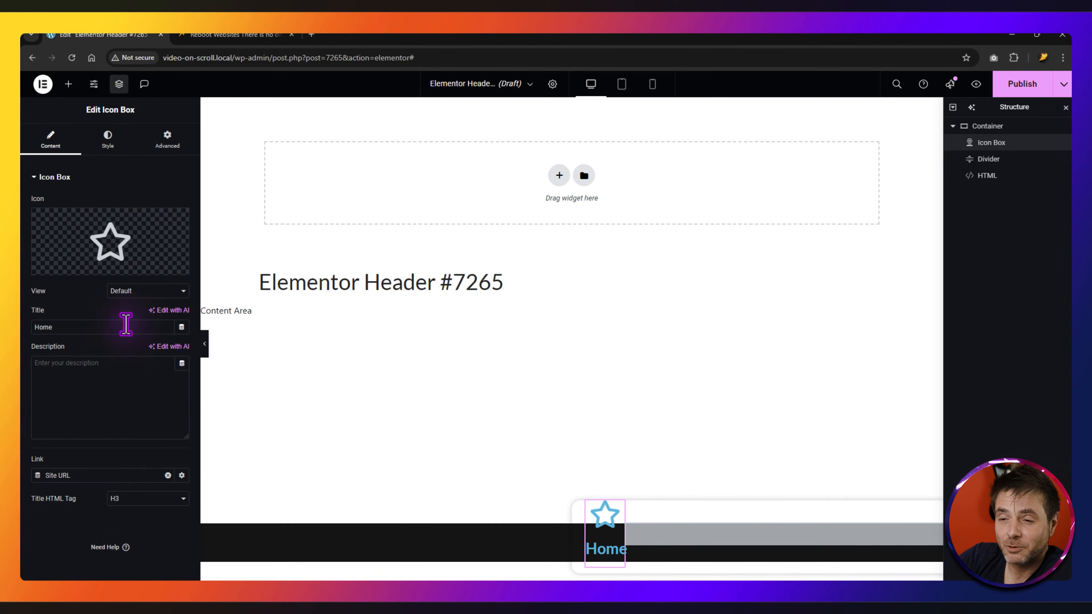
- Set the Icon Box's icon spacing and content spacing to 0 px
click(107, 142)
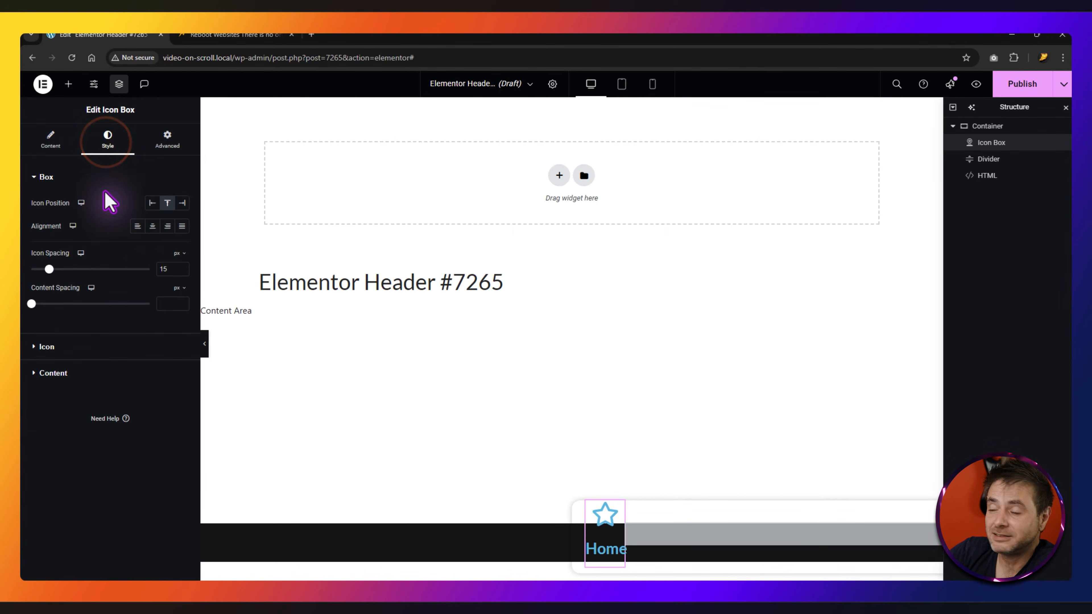
double_click(163, 269)
text(0)
click(162, 304)
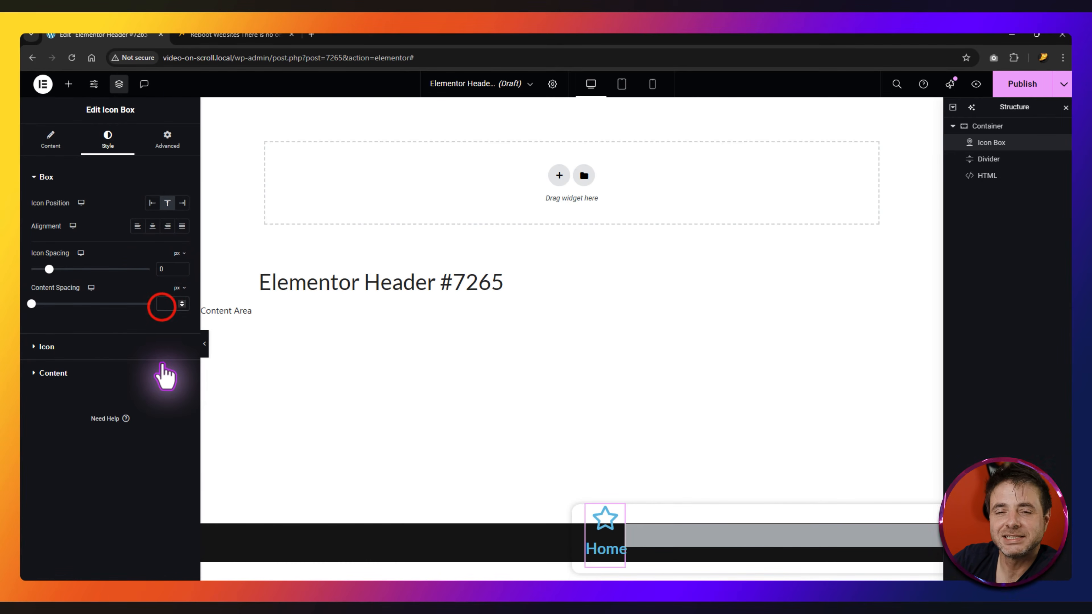
text(0)
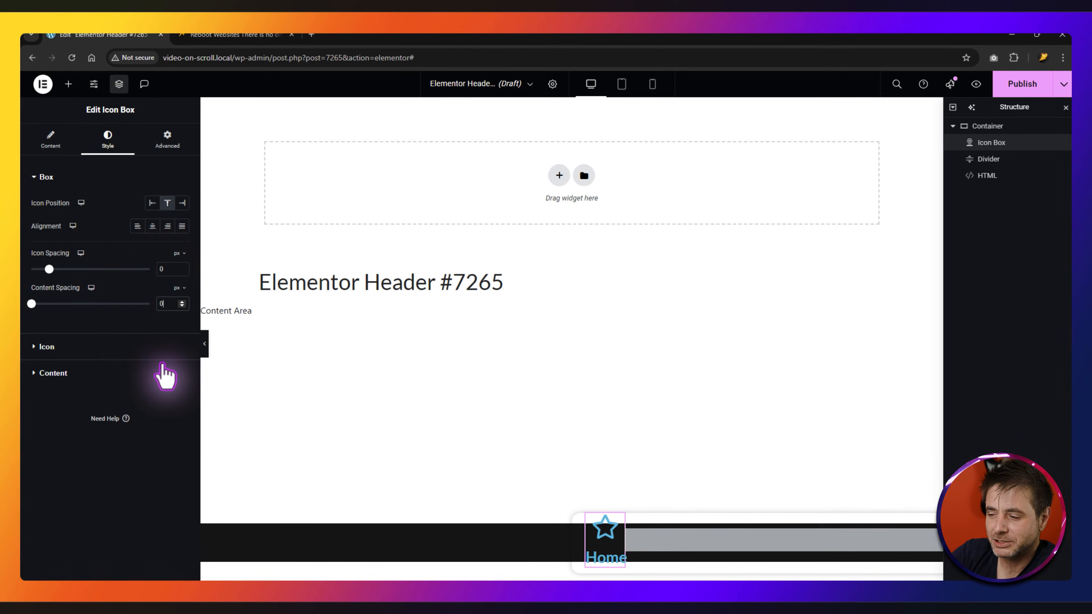
- Make the icon's primary color black and reduce the icon's size
click(137, 346)
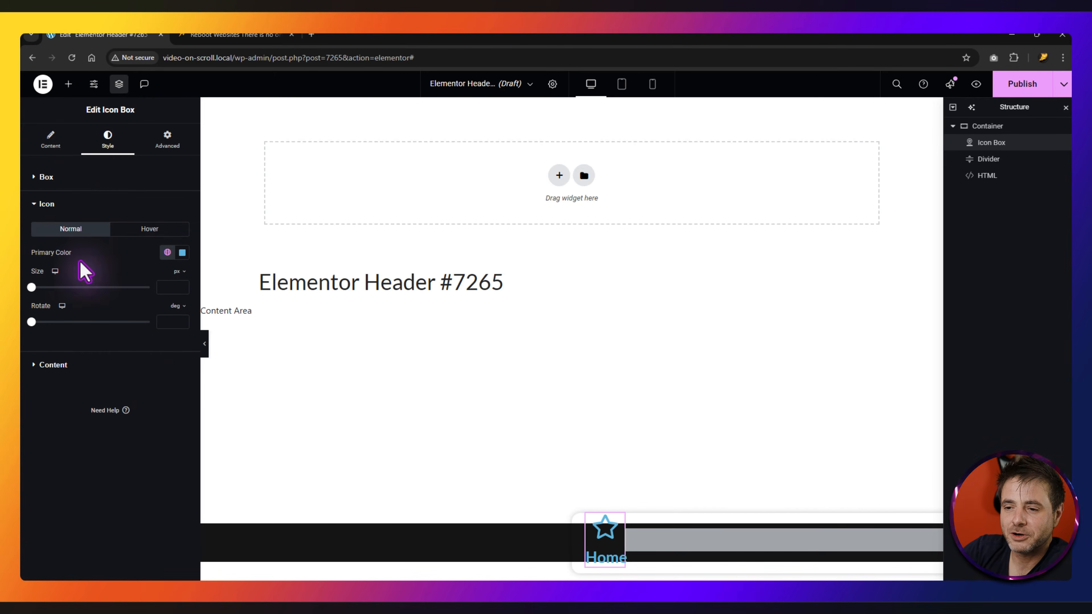
click(183, 252)
drag(172, 325, 105, 408)
click(167, 287)
- Set the Icon Box's title color to black
click(52, 364)
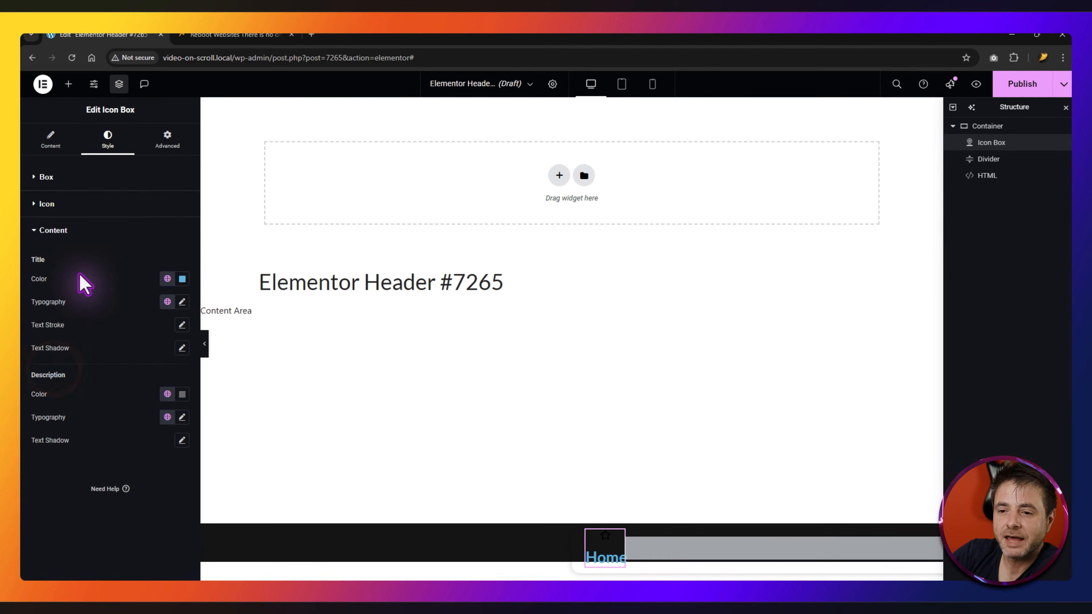
click(182, 279)
drag(162, 335, 107, 429)
click(100, 312)
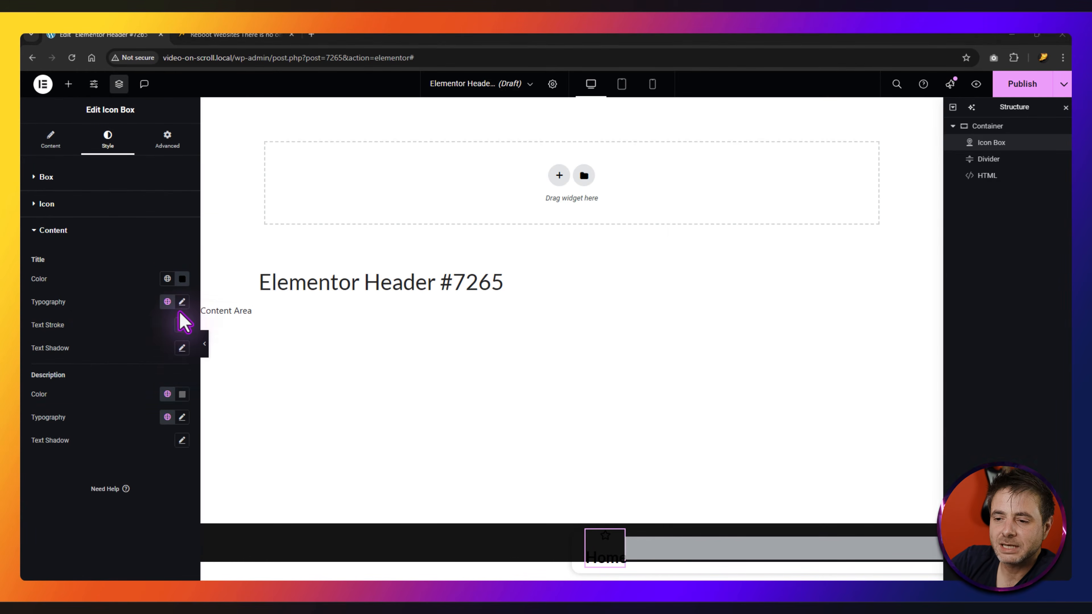
- Set the title's typography size to 12 px
click(182, 302)
click(163, 388)
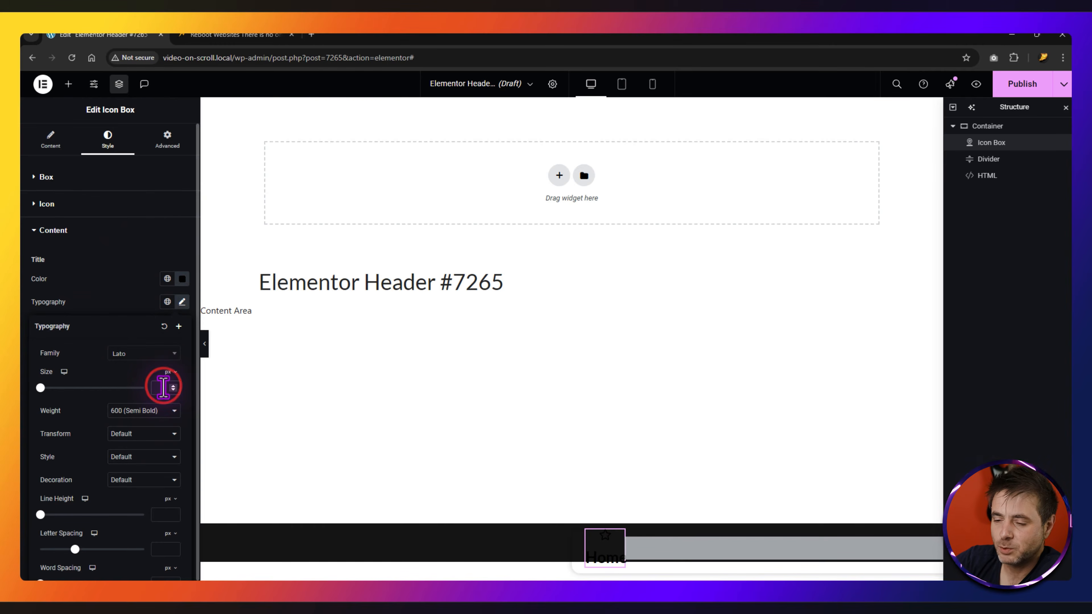
text(12)
click(170, 499)
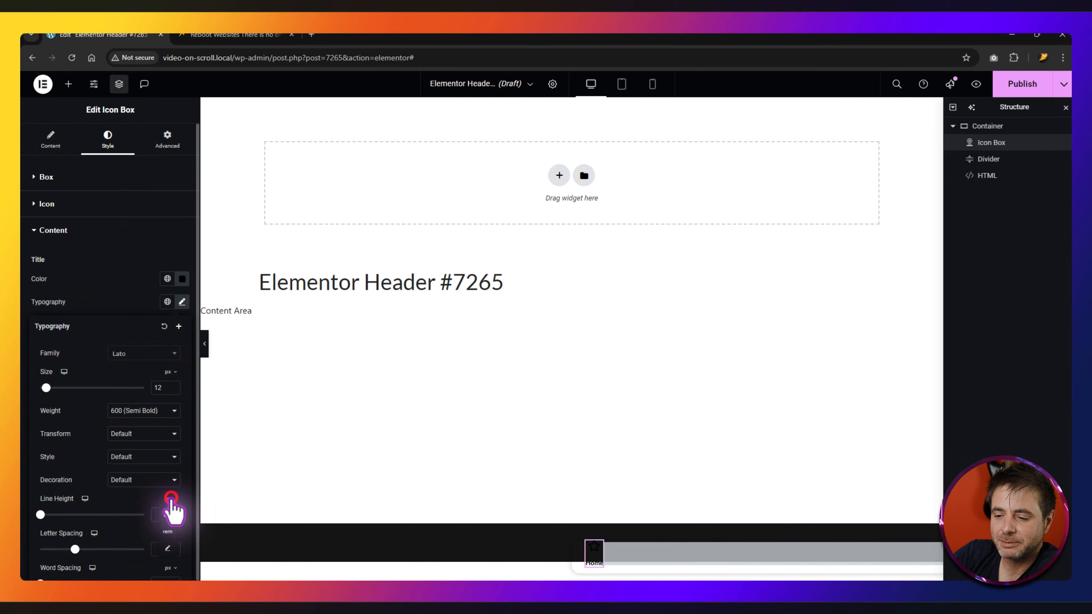
click(172, 515)
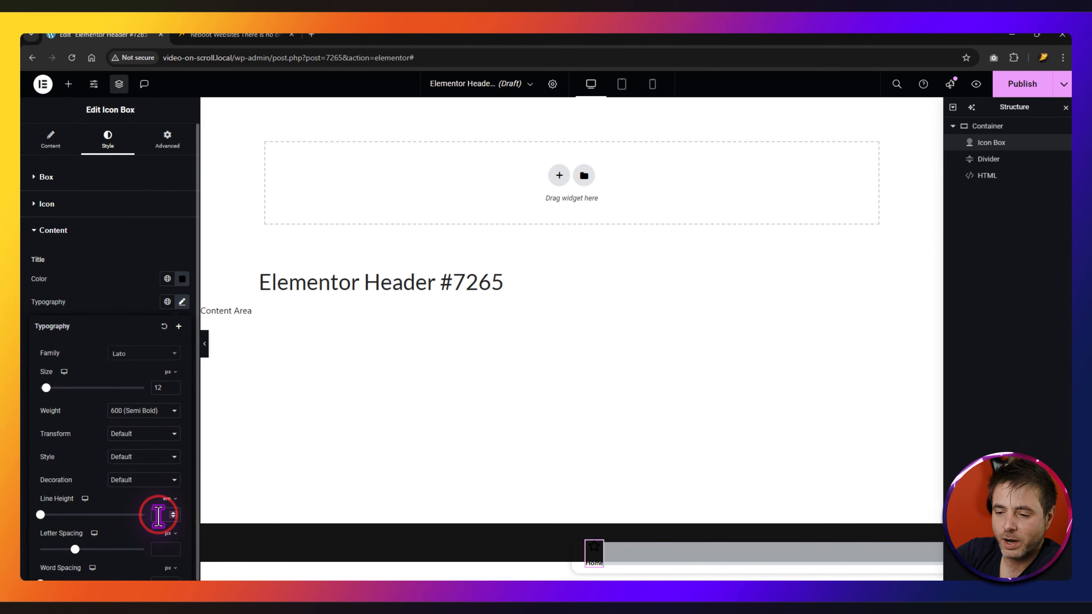
click(92, 293)
- Give the Icon Box a custom width of 60 px
click(172, 141)
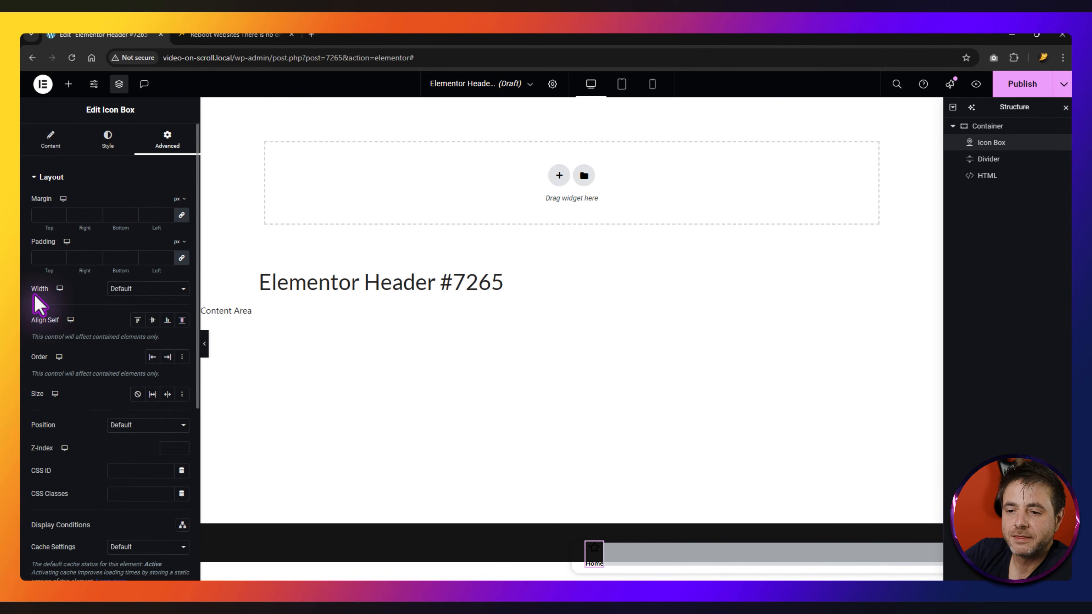
click(127, 290)
click(125, 343)
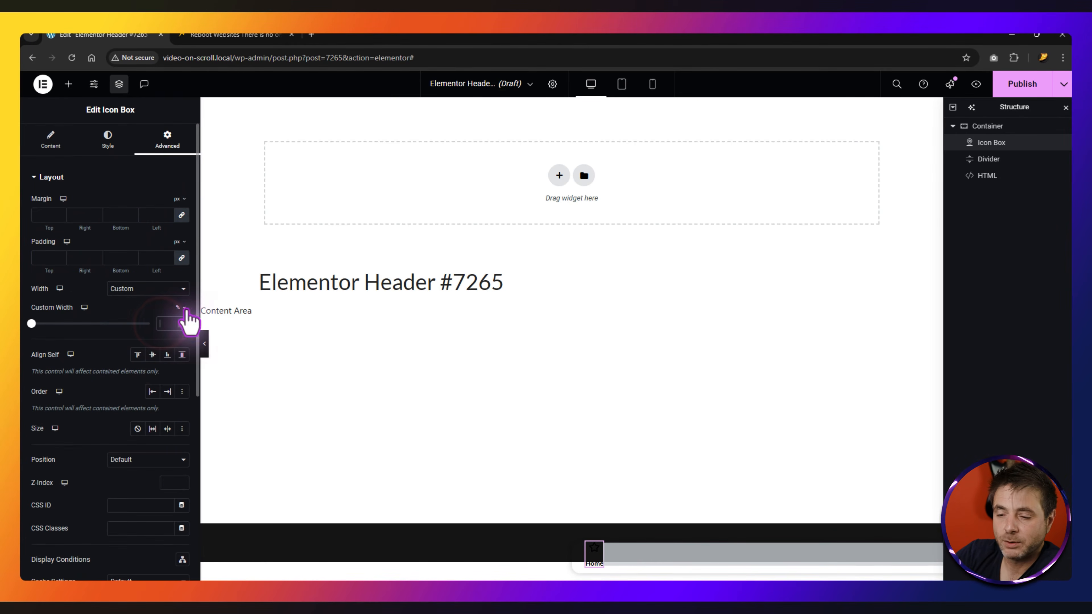
click(180, 309)
click(180, 321)
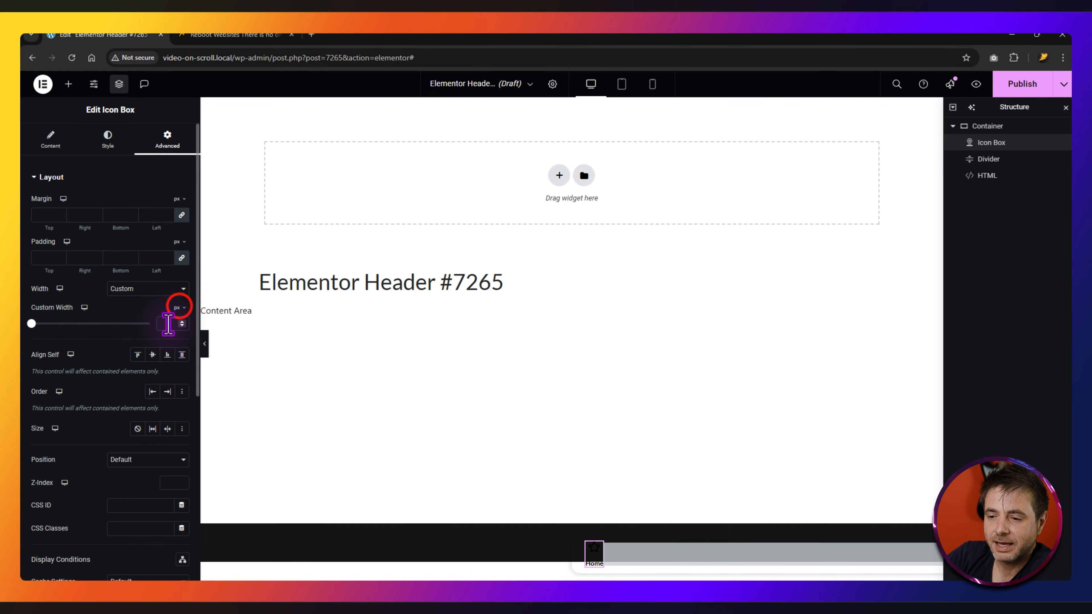
click(167, 323)
text(60)
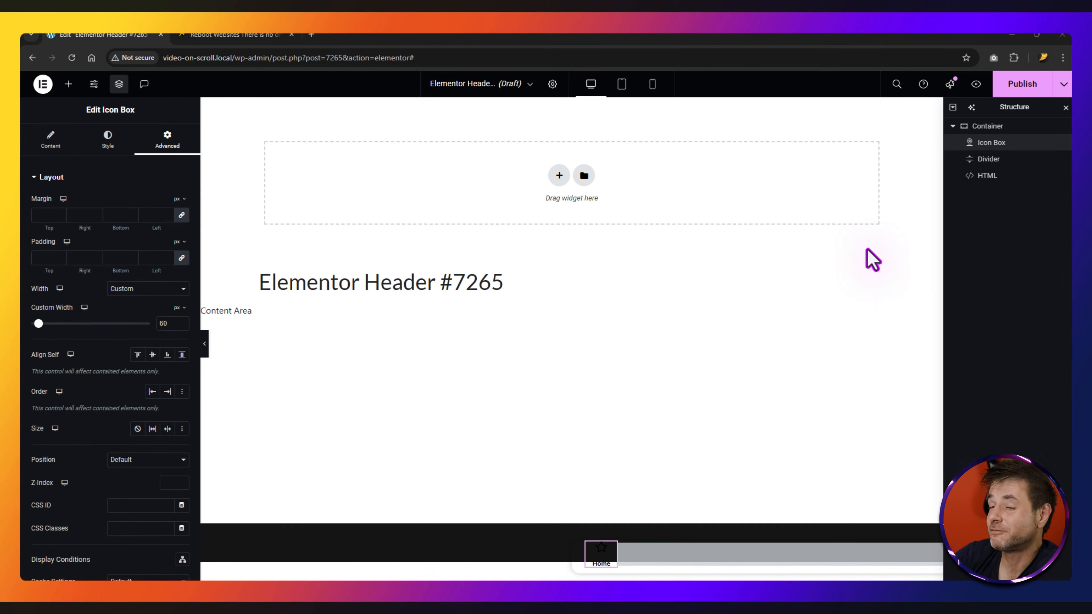
- Duplicate the styled Icon Box four times so the navigation container holds five icon boxes
right_click(1002, 142)
click(968, 177)
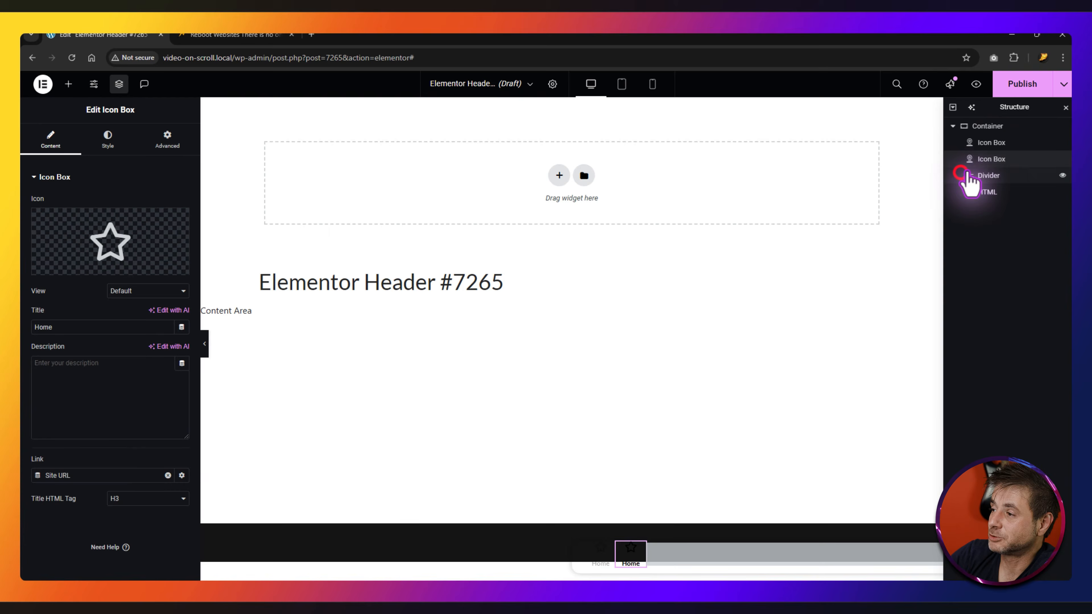
right_click(985, 163)
click(971, 203)
right_click(984, 176)
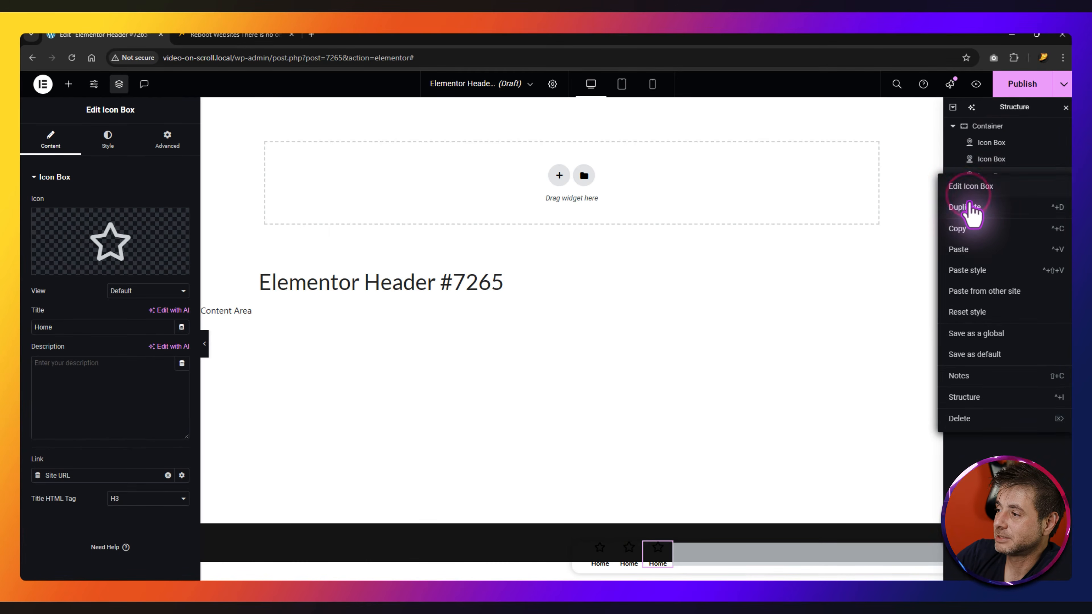
click(969, 206)
right_click(987, 203)
click(970, 238)
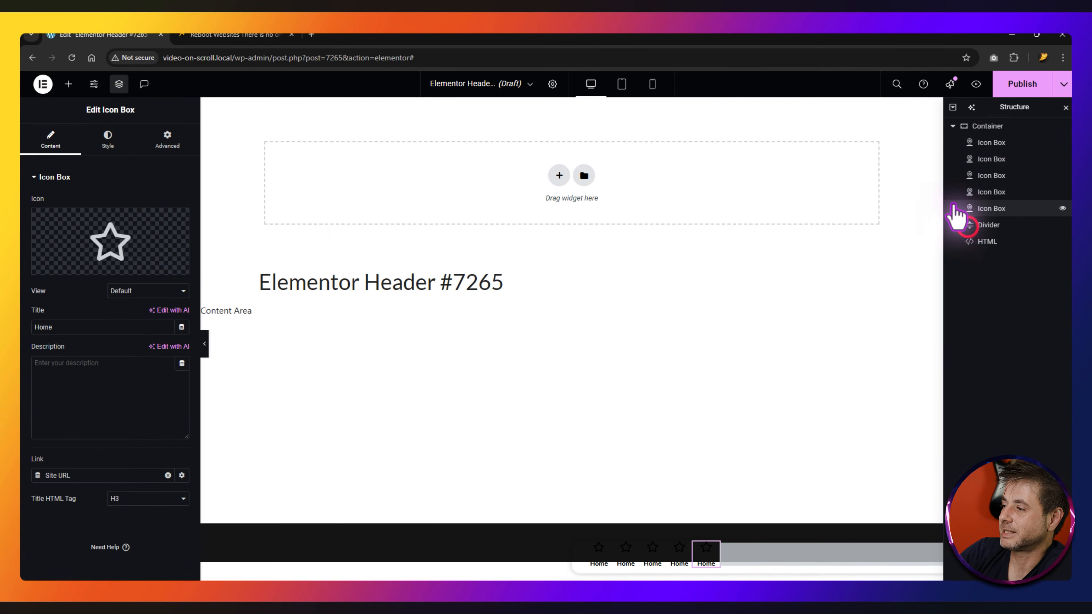
- Turn the second Icon Box into an "About" item with the User icon, clearing its Site URL link
mouse_move(101, 247)
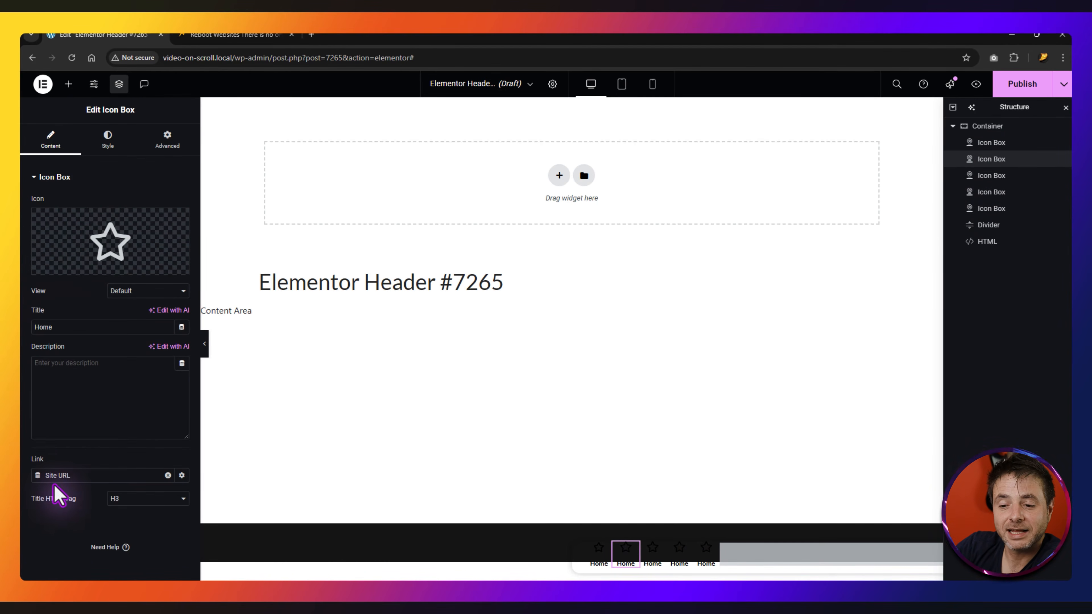
click(147, 232)
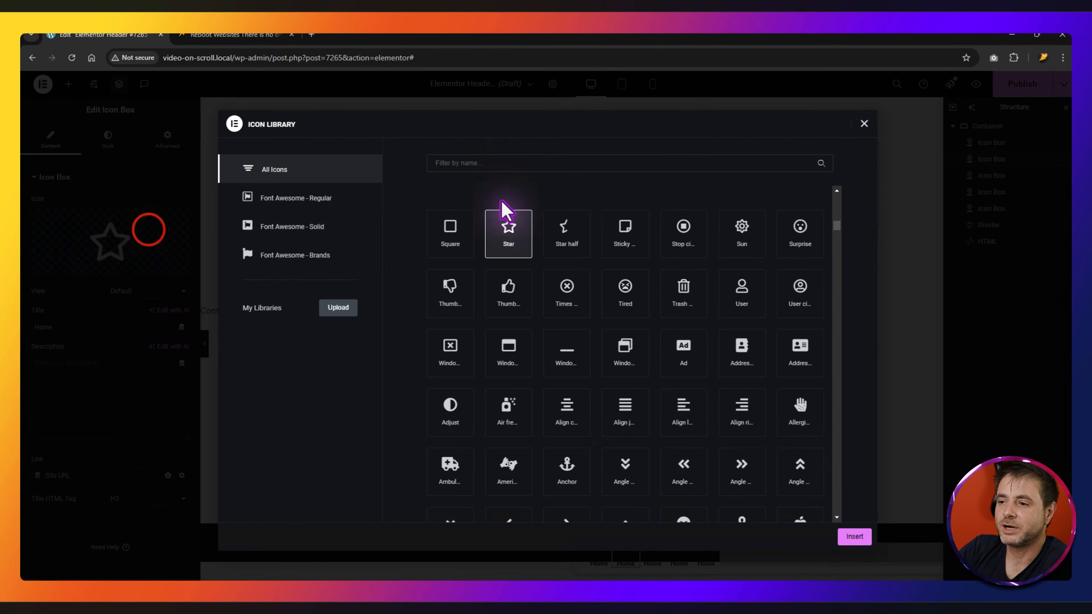
click(508, 166)
text(user)
click(855, 536)
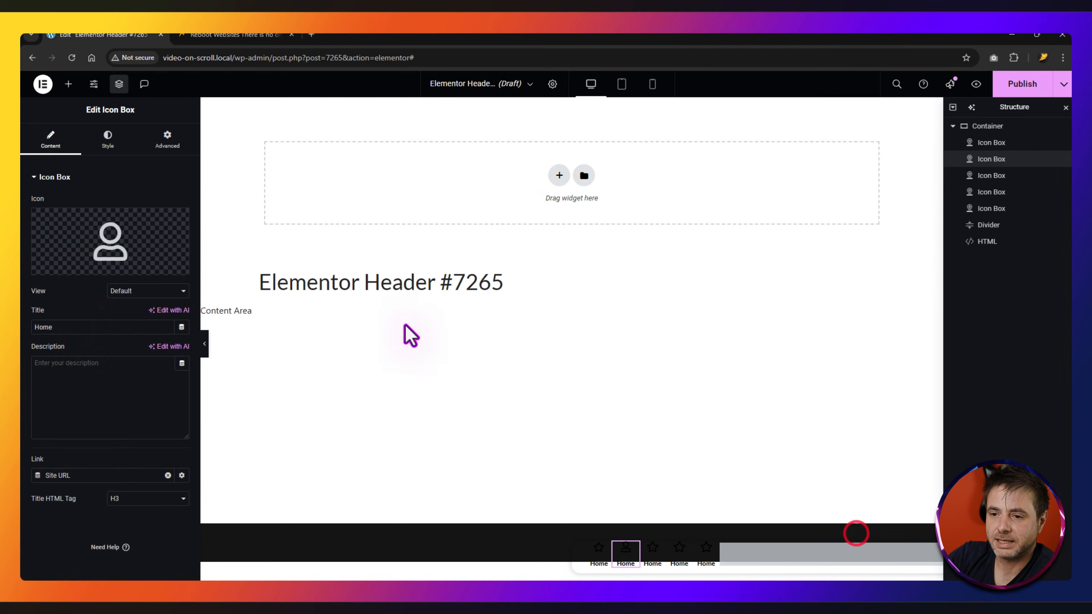
click(92, 329)
text(About)
click(77, 474)
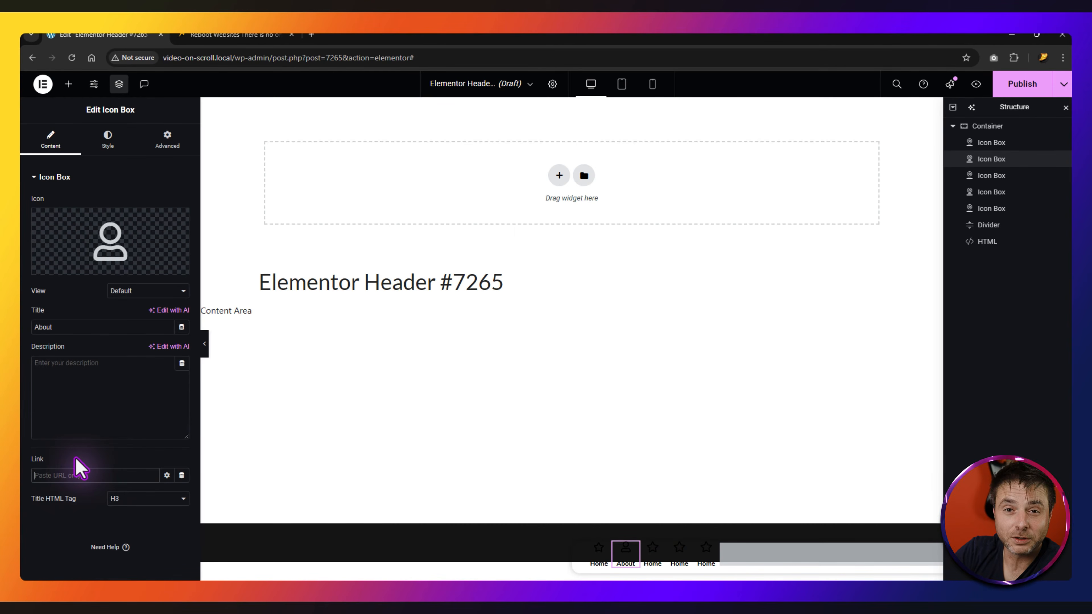
- Turn the third Icon Box into a "Services" item with the outlined Heart icon, clearing its Site URL link
click(991, 175)
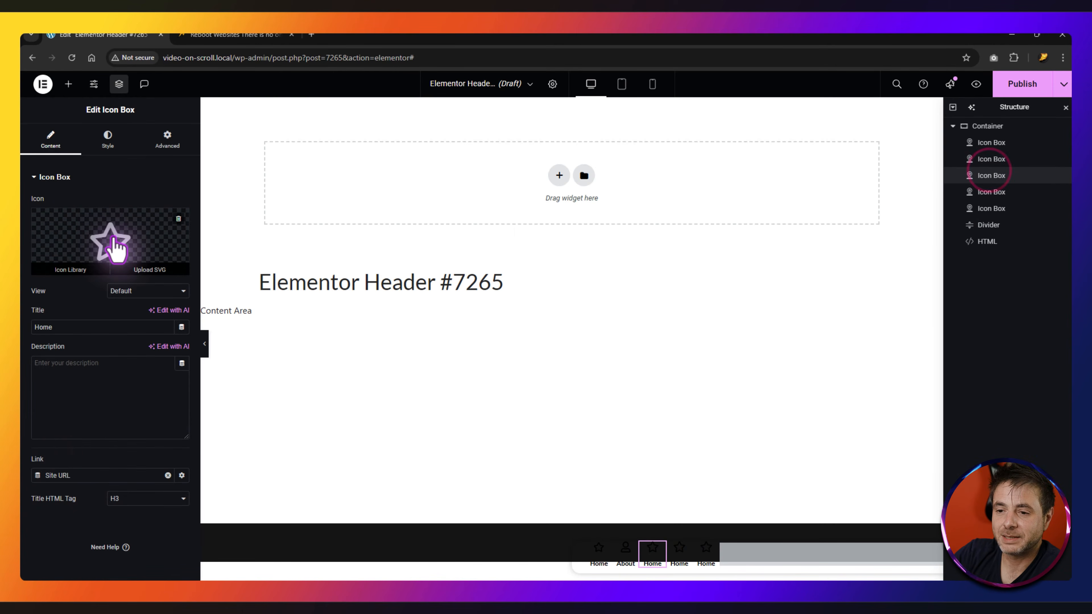
click(117, 248)
click(459, 163)
text(hear)
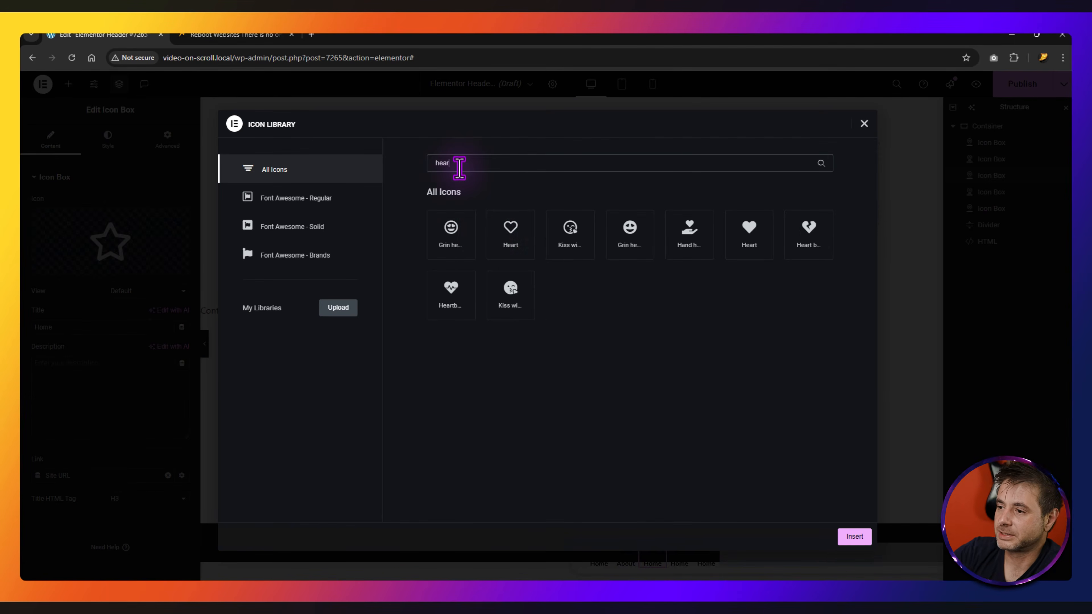
double_click(507, 232)
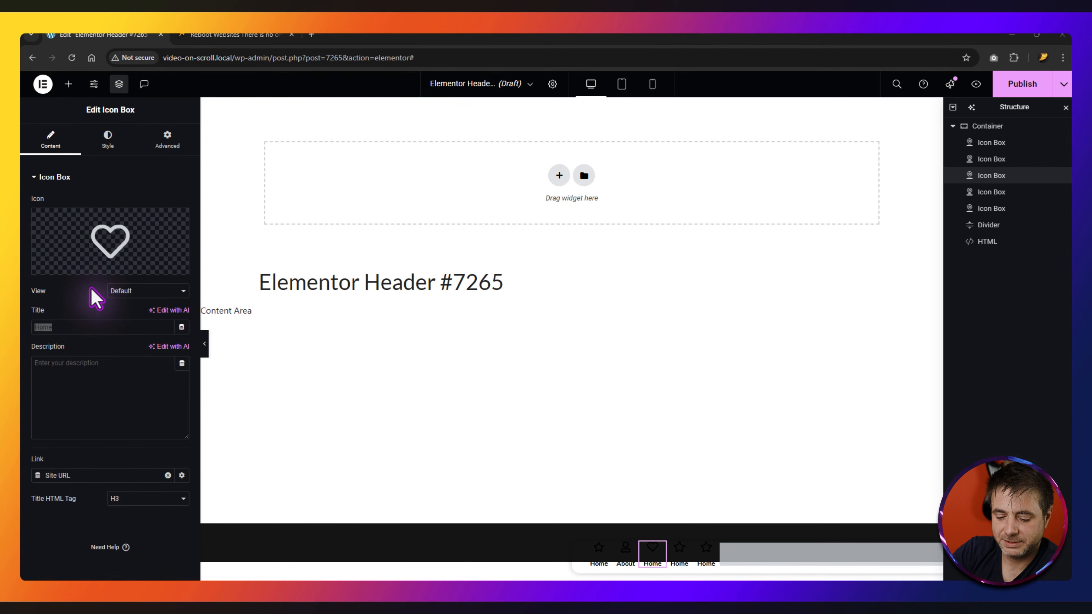
text(Services)
click(168, 475)
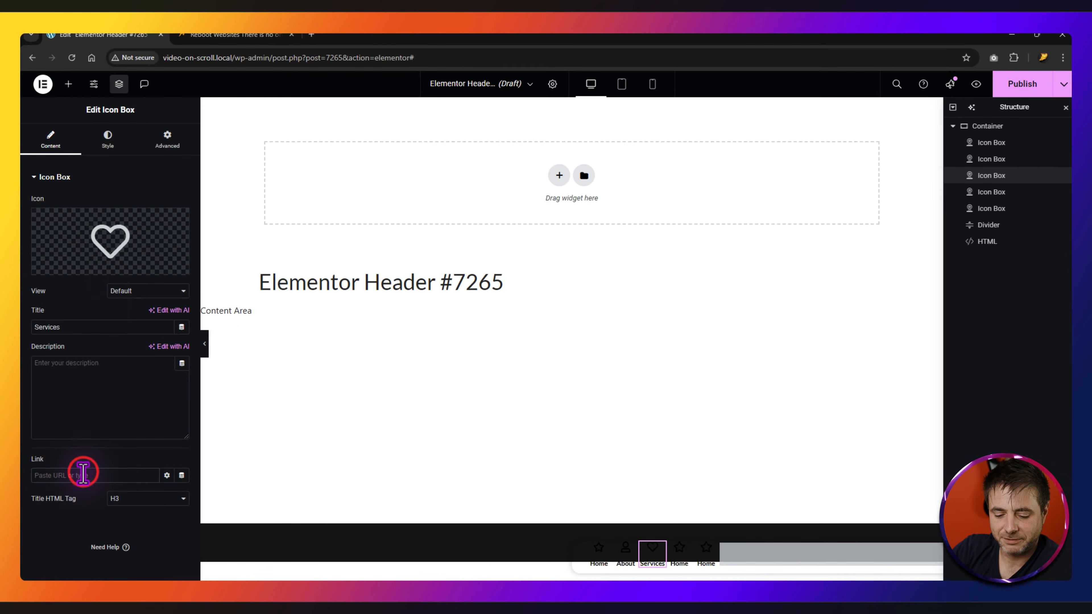
- Turn the fourth Icon Box into a "Reviews" item with a hand icon, clearing its Site URL link
click(991, 192)
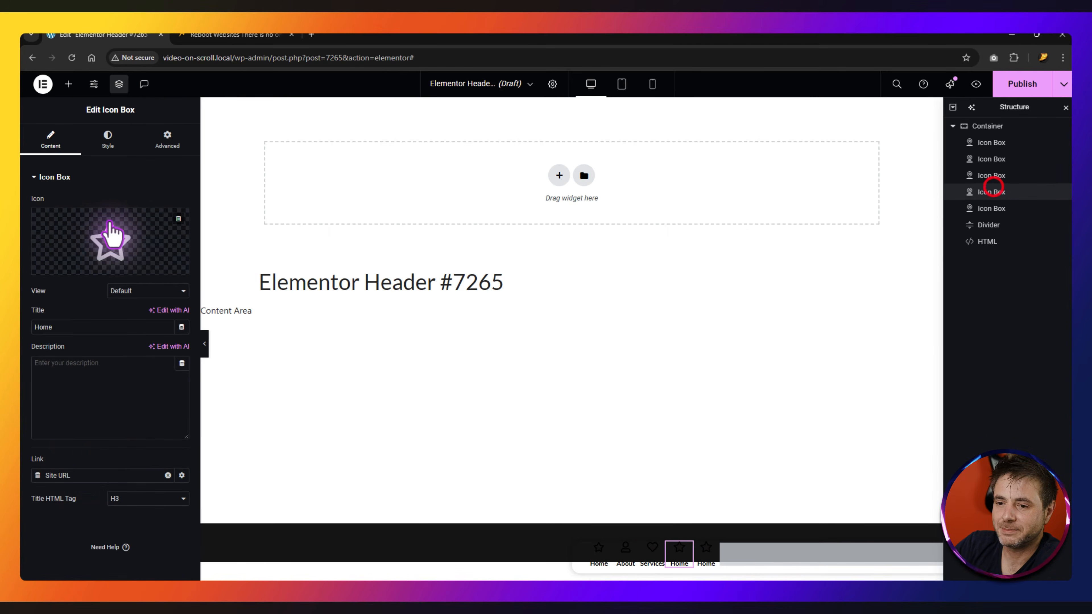
click(142, 244)
click(512, 163)
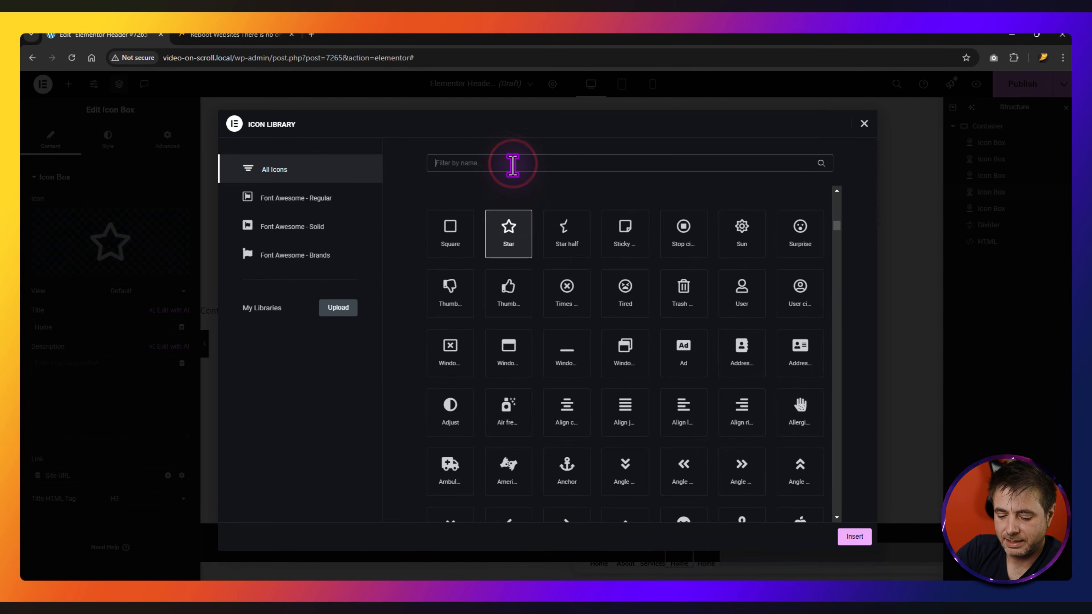
text(hand)
click(570, 253)
click(854, 537)
drag(88, 327, 25, 337)
text(Reviews)
click(168, 475)
click(115, 476)
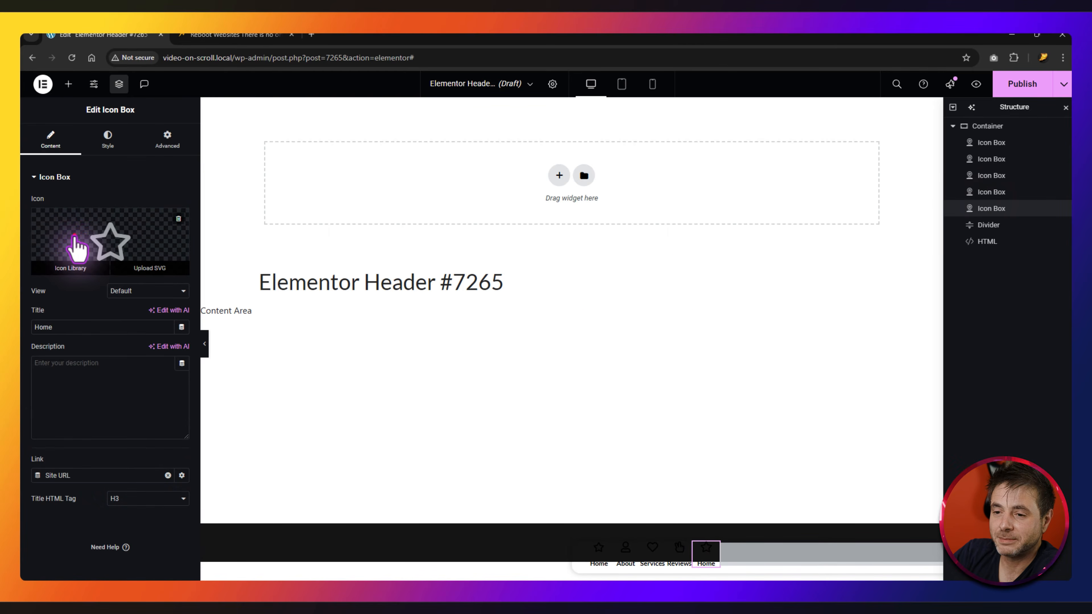
- Turn the fifth Icon Box into a "Contact" item with a phone icon, replacing its Site URL link with #
click(77, 248)
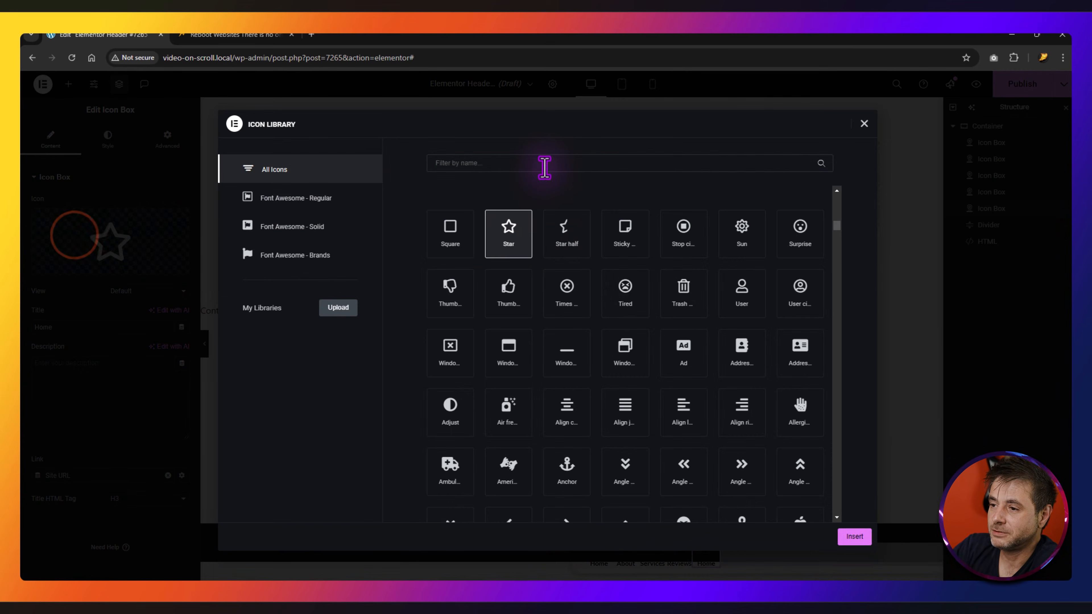
click(544, 166)
text(ph)
click(619, 296)
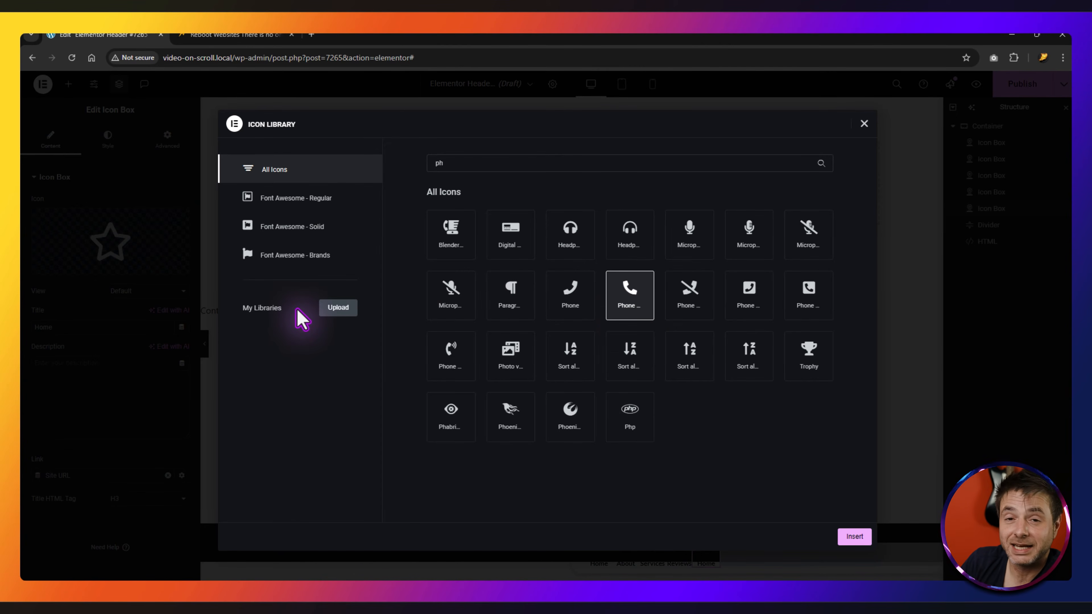
click(854, 536)
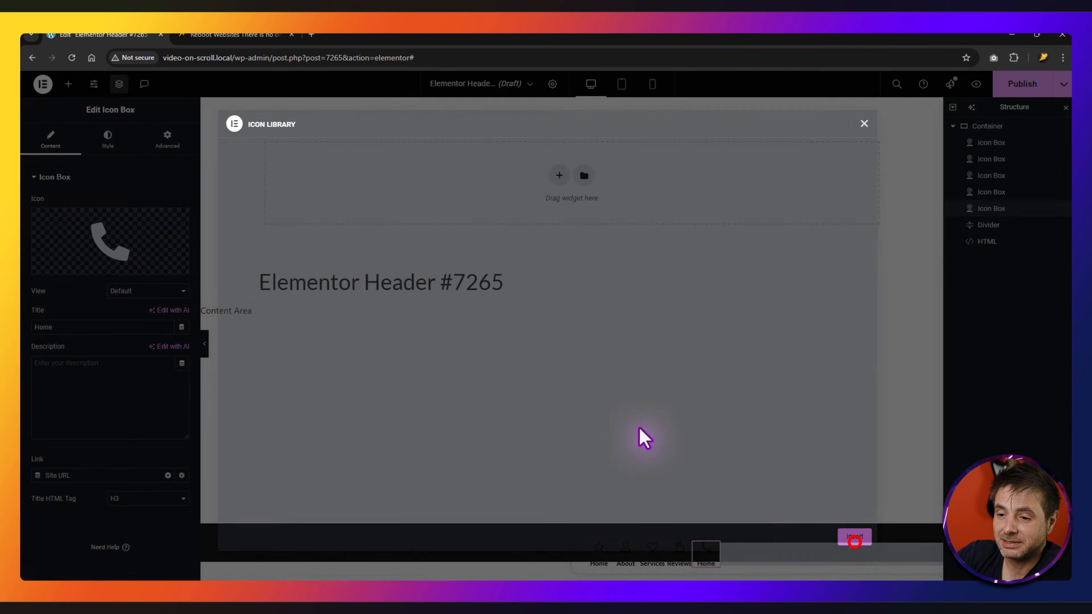
double_click(84, 327)
text(Contact)
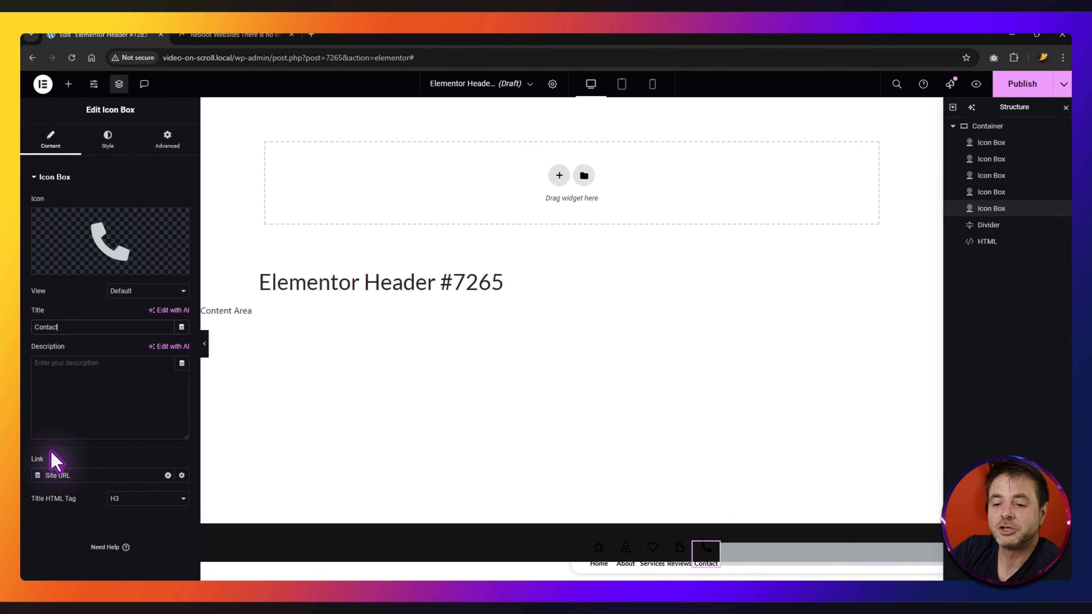
click(168, 475)
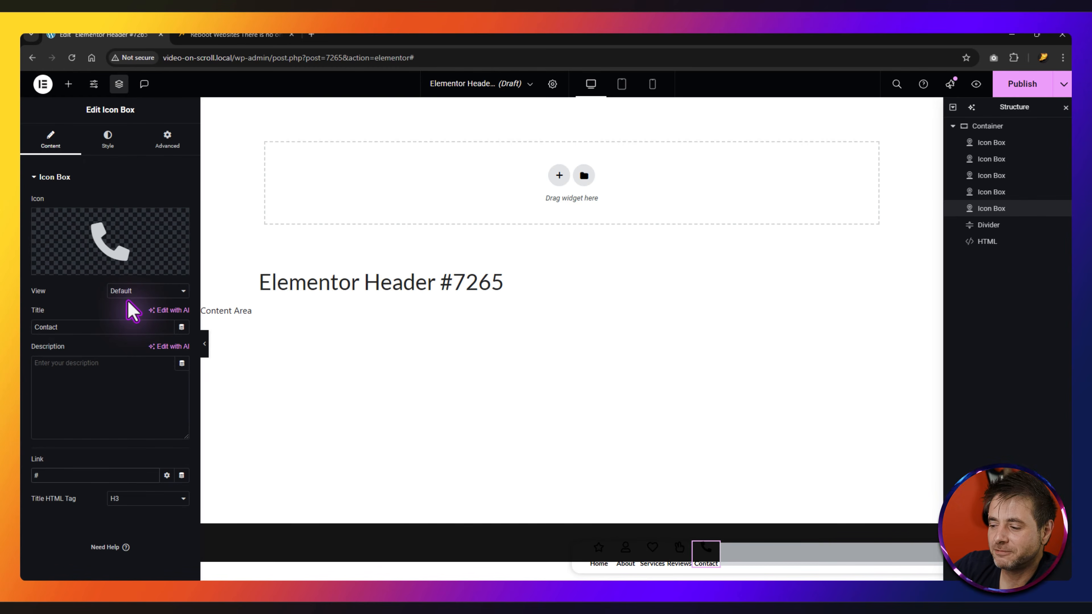
- Assign the CSS class "stroke" to the Contact Icon Box
click(170, 140)
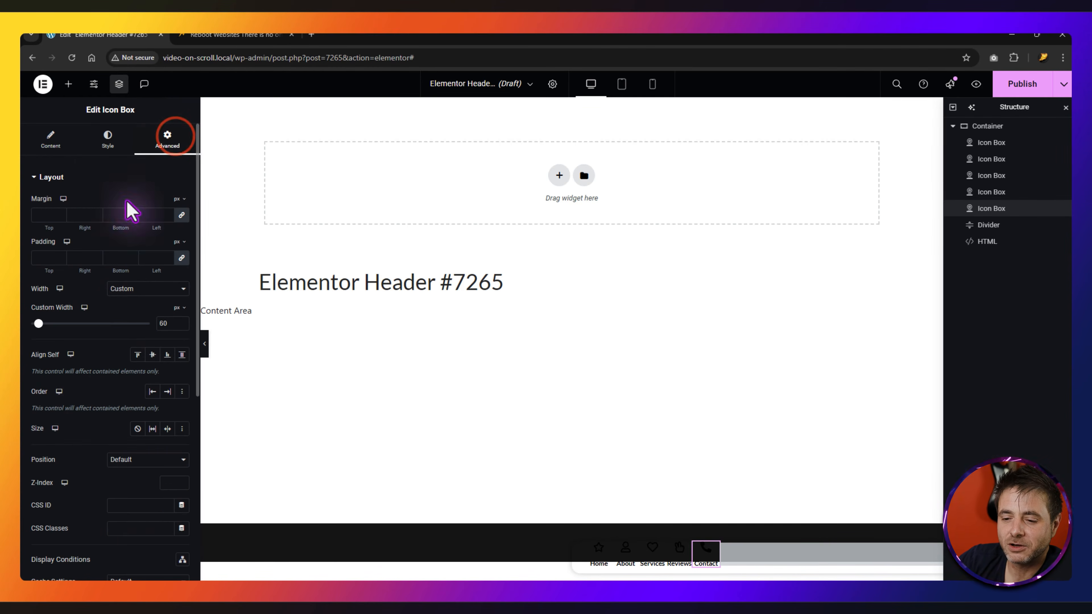
click(128, 528)
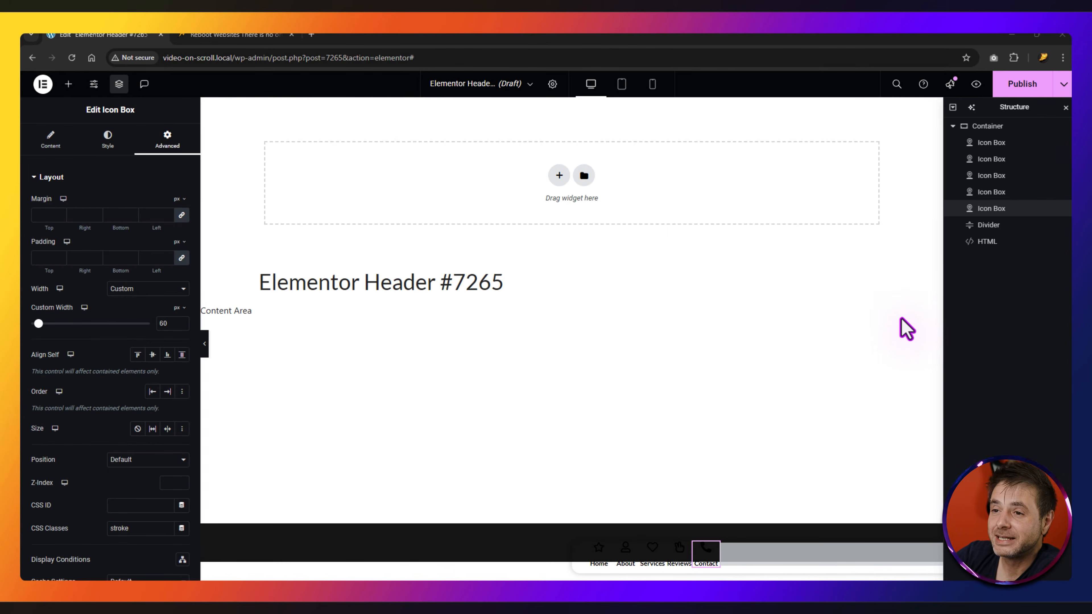
click(251, 35)
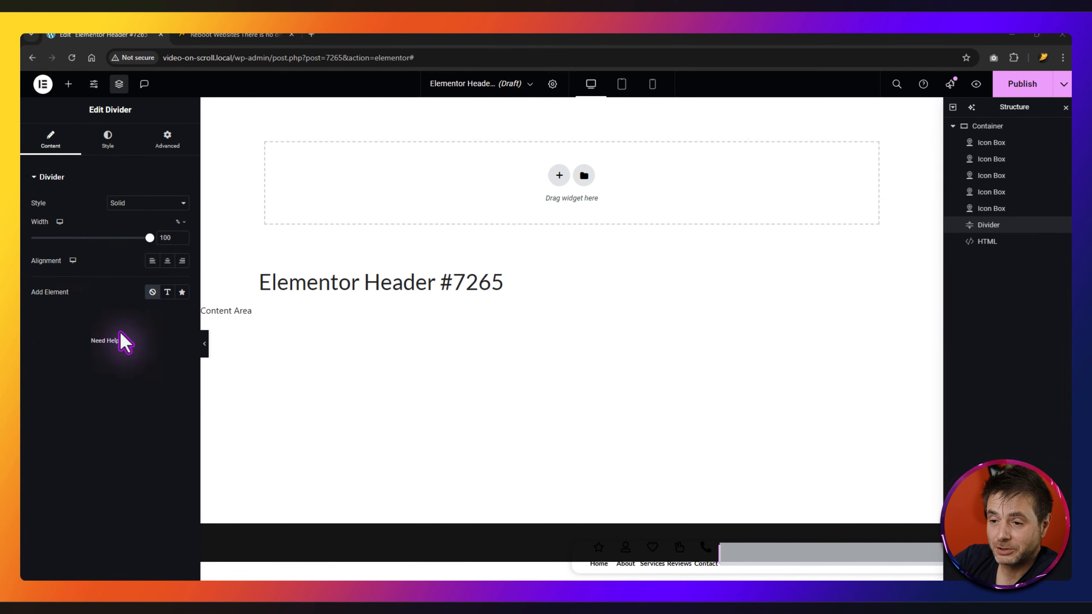
- Style the divider with a weight of 60 px, a gap of 0 and the fully transparent color #00000000
click(108, 142)
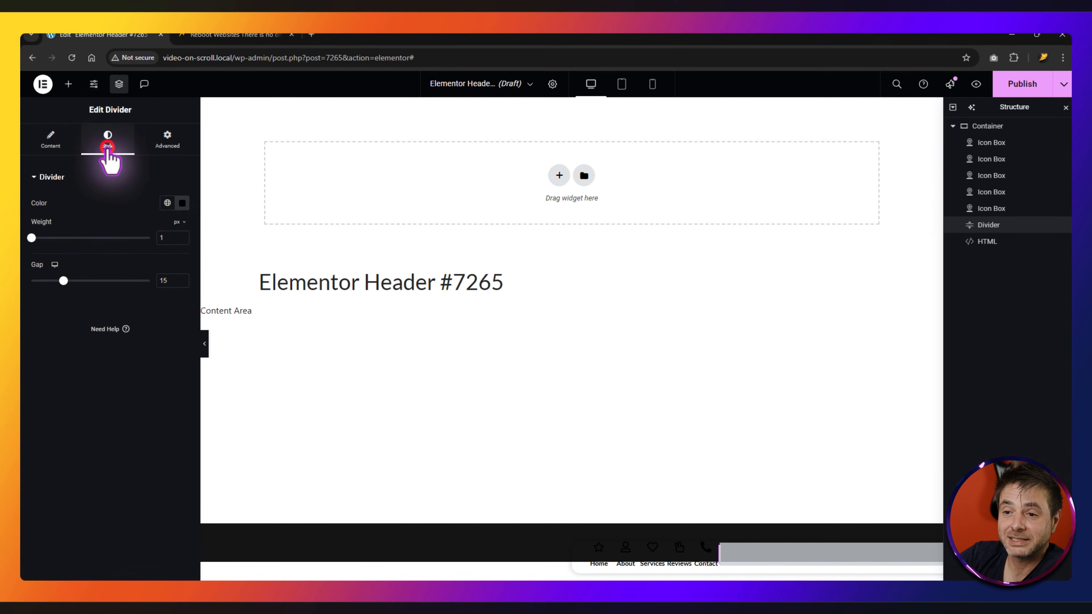
click(168, 238)
text(60)
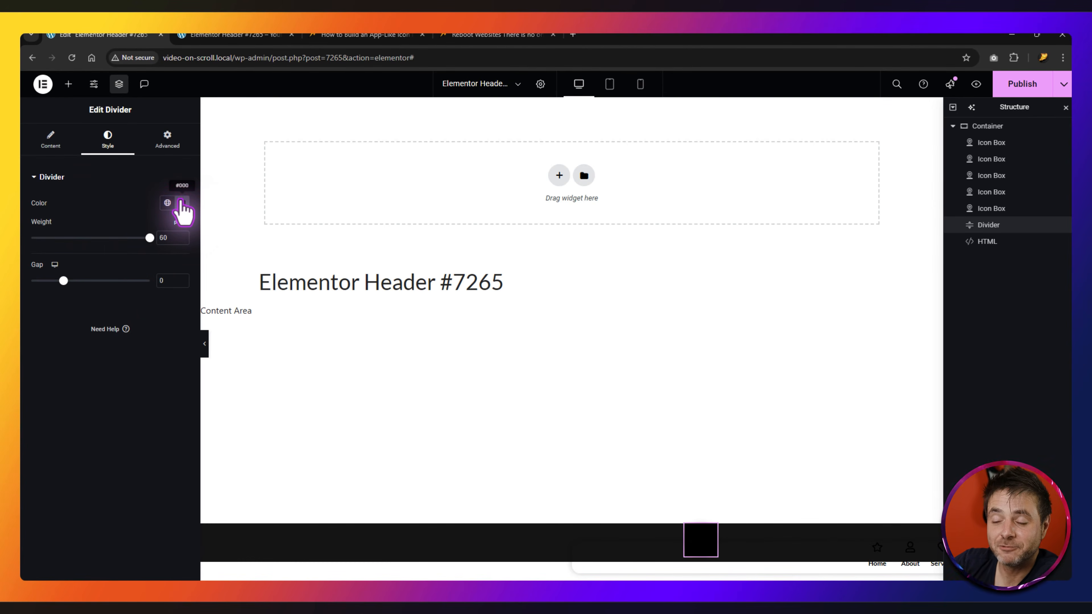
click(181, 203)
drag(244, 347, 115, 349)
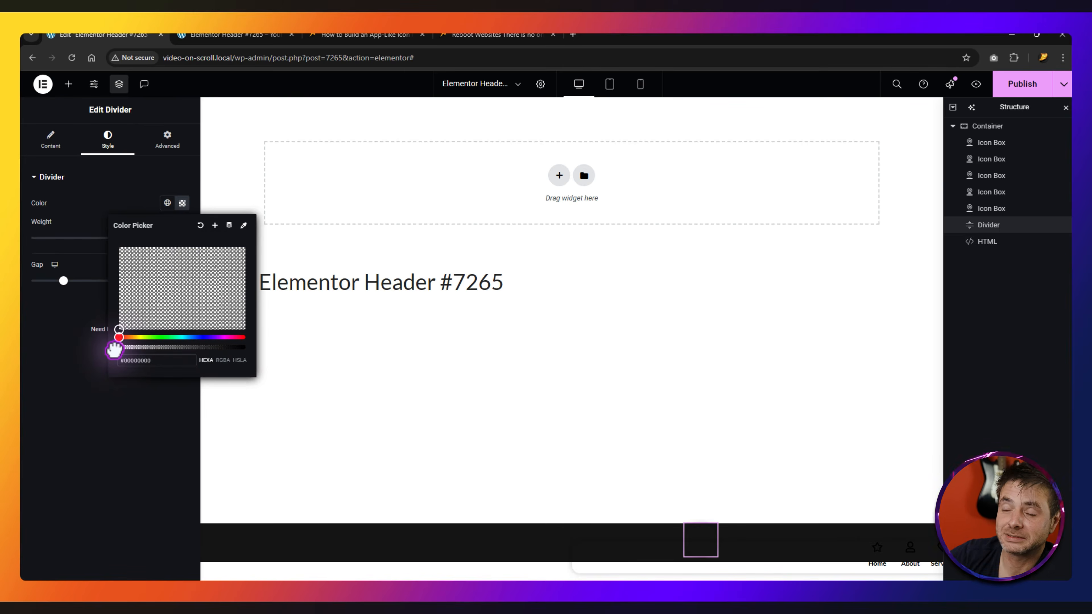
- Give the divider a custom width of 60 px
click(165, 137)
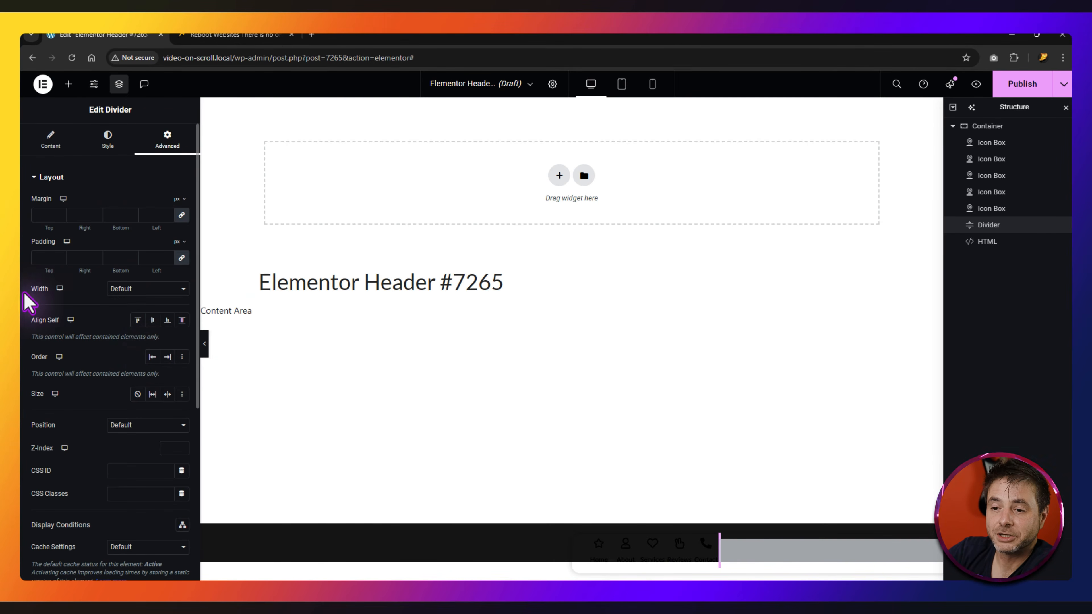
click(123, 290)
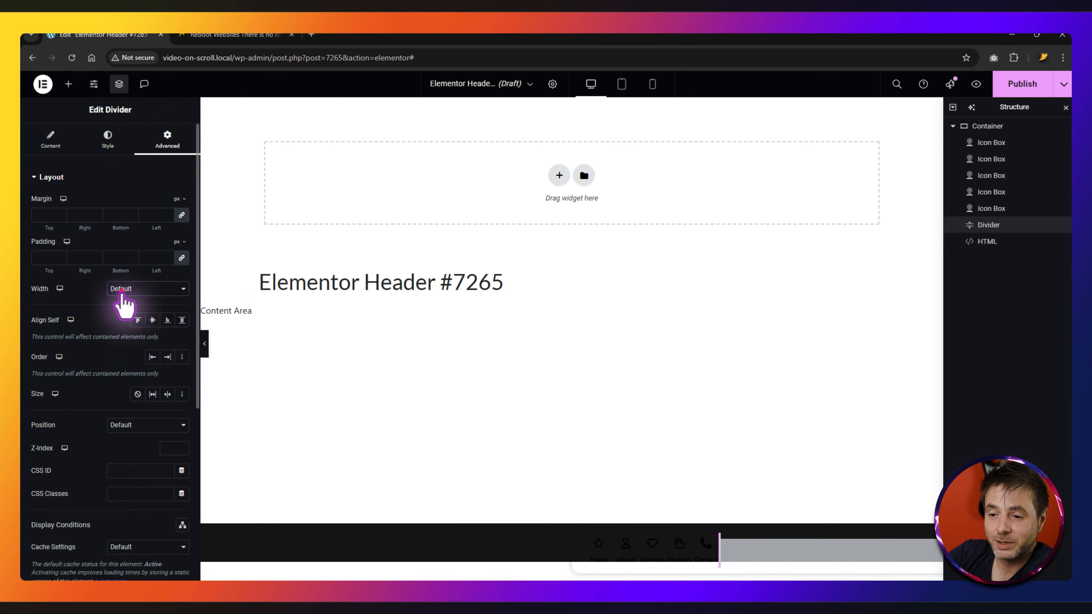
click(124, 344)
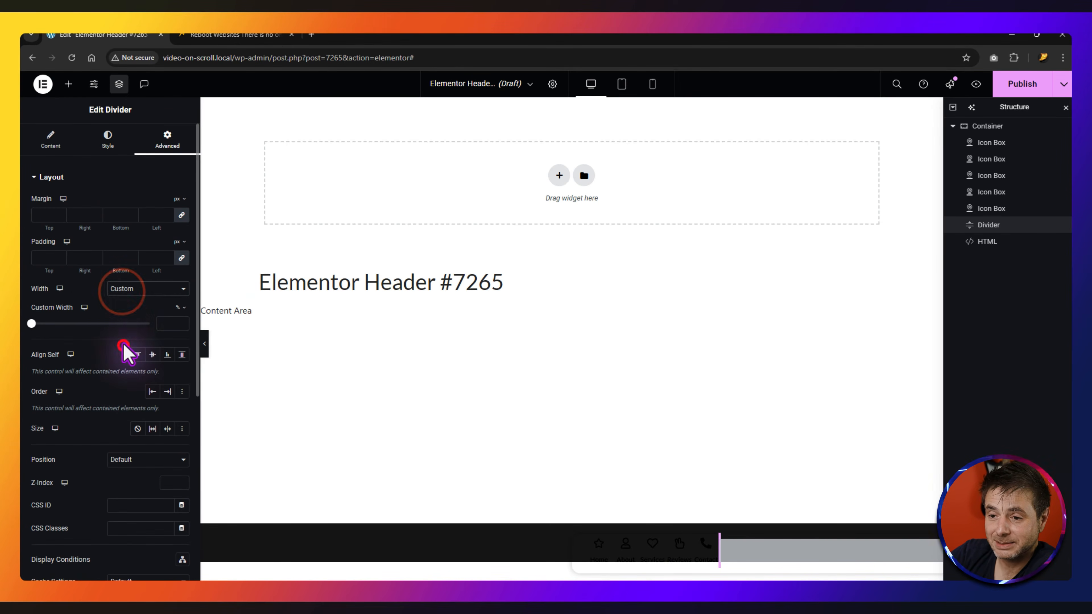
click(178, 308)
click(166, 322)
text(60)
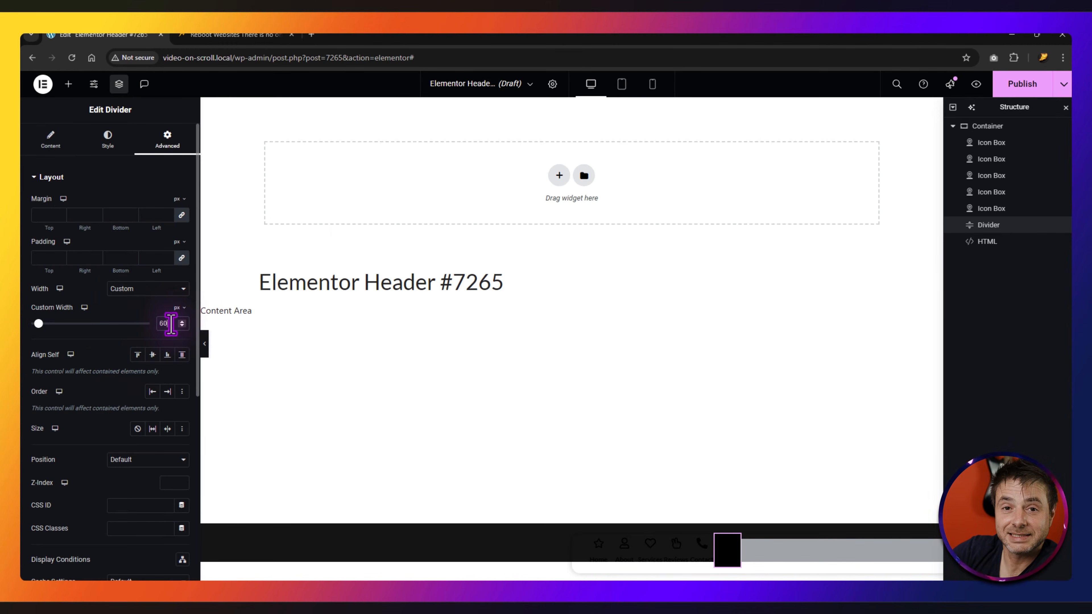
- Set the divider's position to Absolute
scroll(81, 366, down, 3)
click(122, 351)
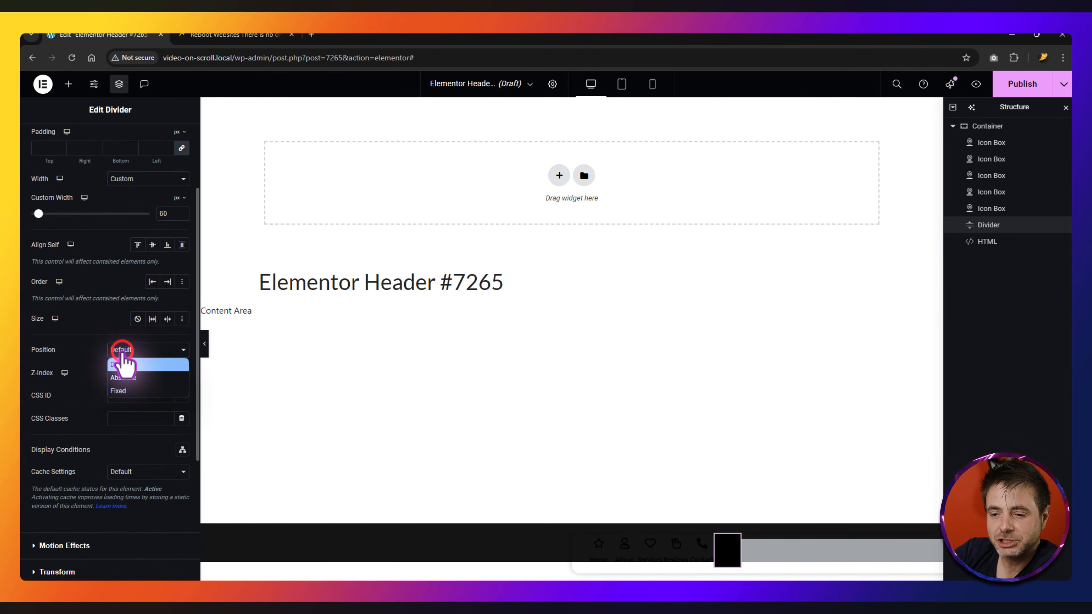
click(122, 378)
scroll(142, 373, down, 3)
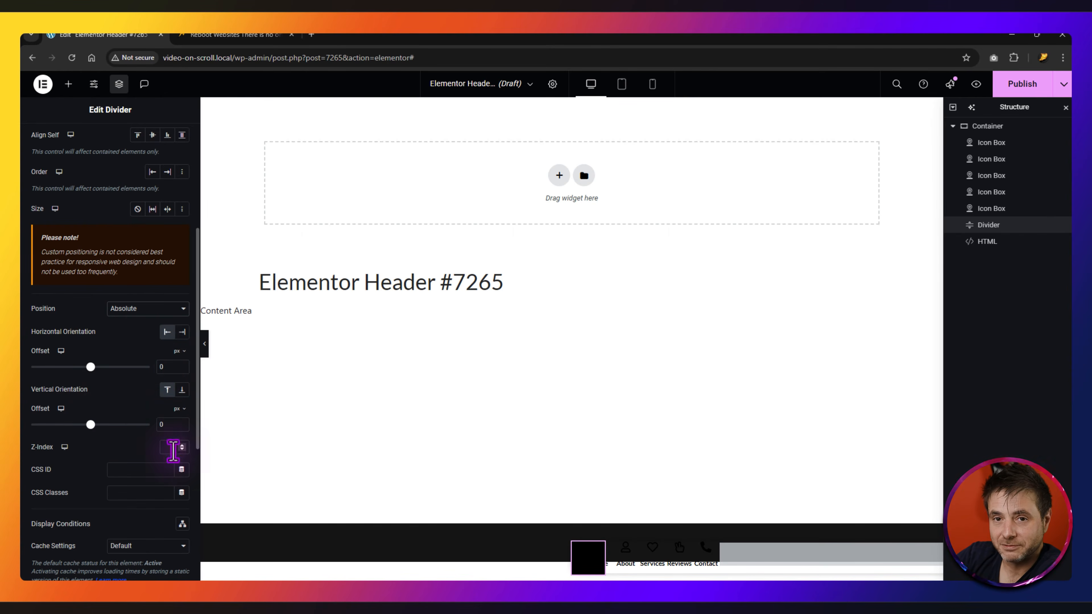
- Set the divider's vertical offset to -33 px
click(162, 425)
text(-)
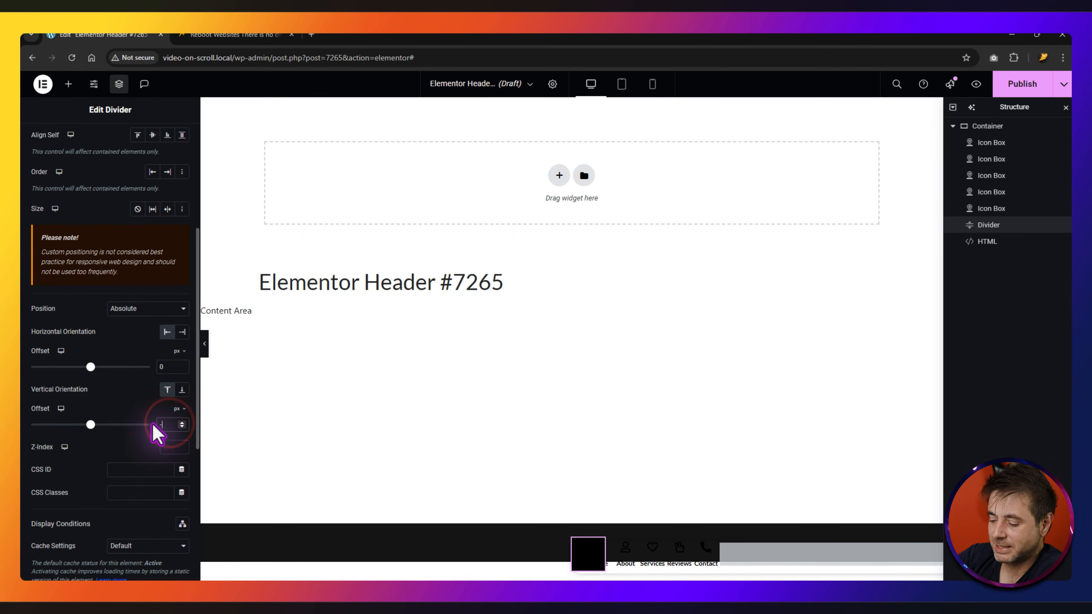
text(33)
scroll(92, 413, down, 1)
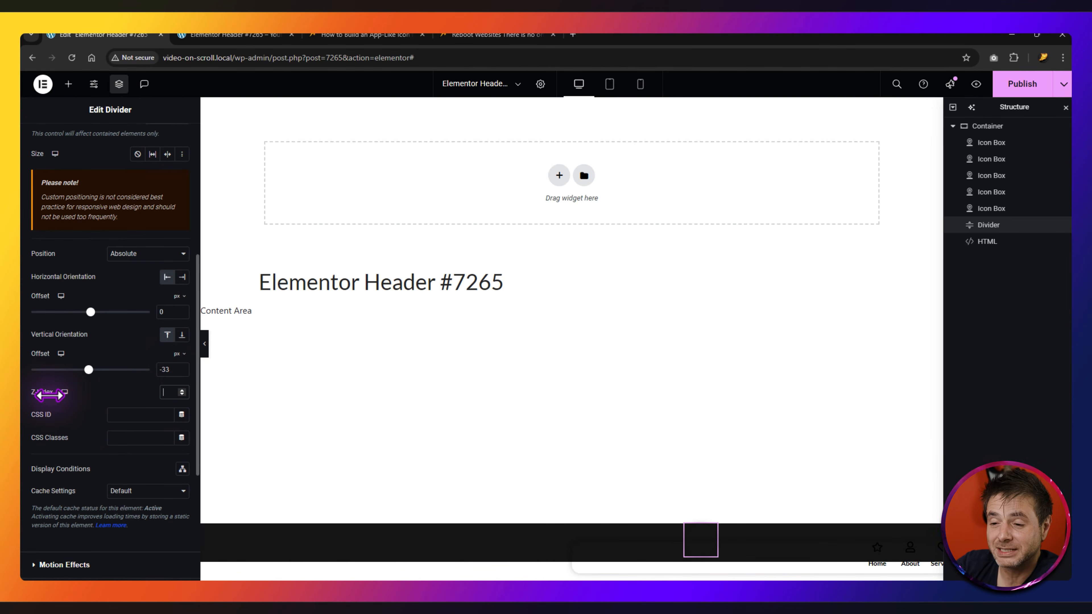
scroll(134, 341, up, 1)
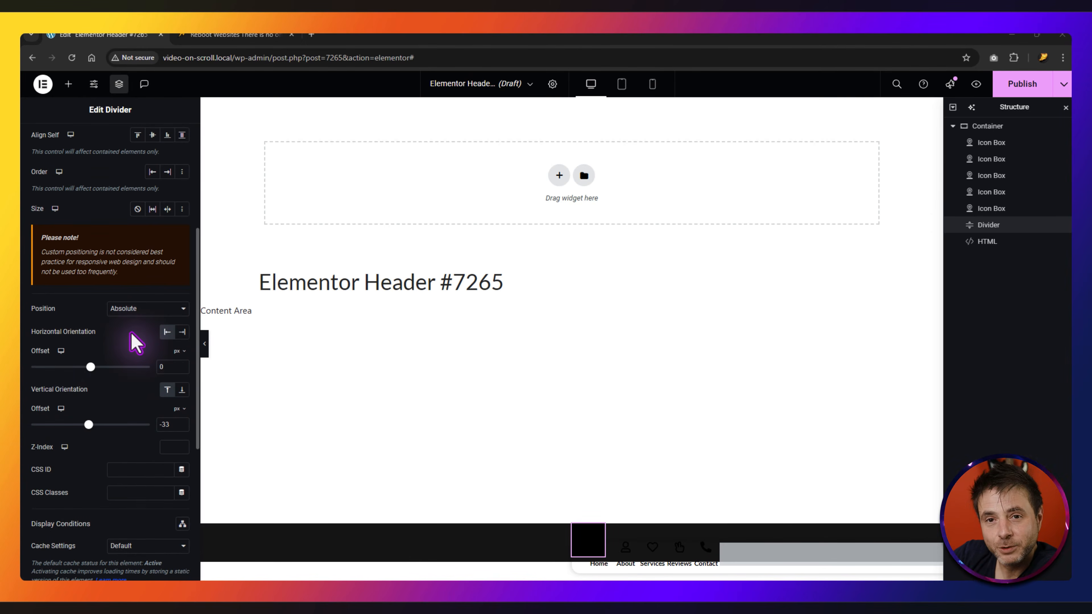
- Set the divider's border radius to 50 px on all corners
scroll(103, 379, down, 5)
click(78, 406)
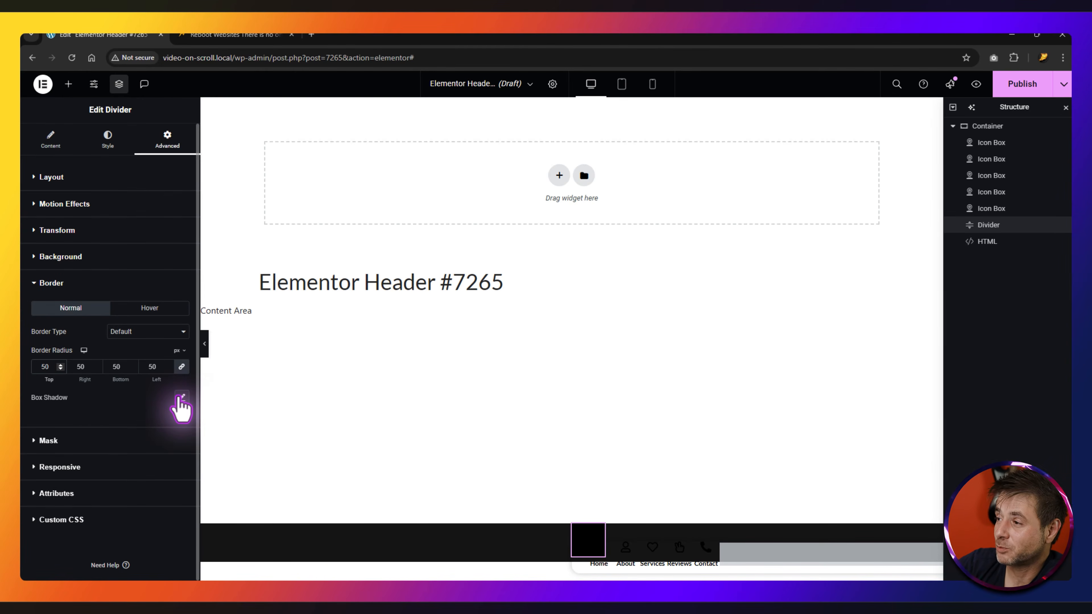
- Examine the container's box shadow color and values in its border settings
click(982, 126)
click(105, 141)
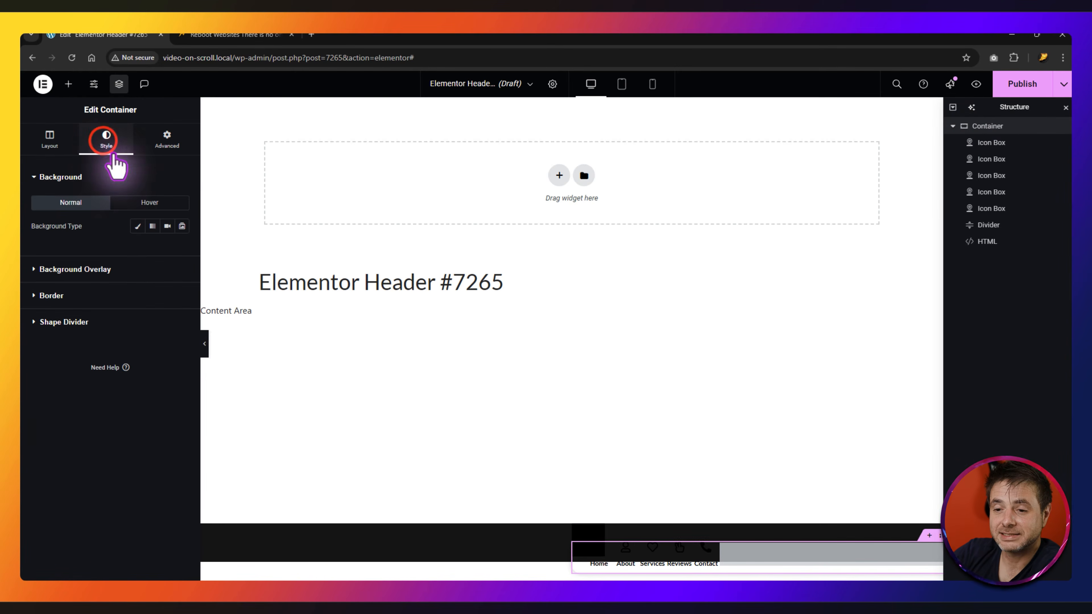
click(103, 297)
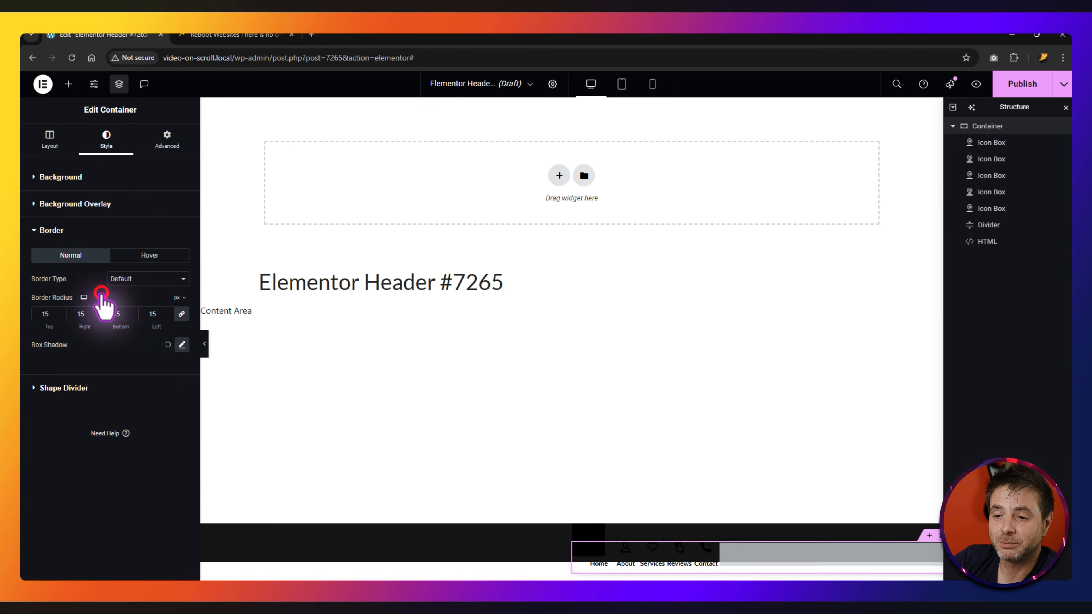
click(183, 344)
click(173, 374)
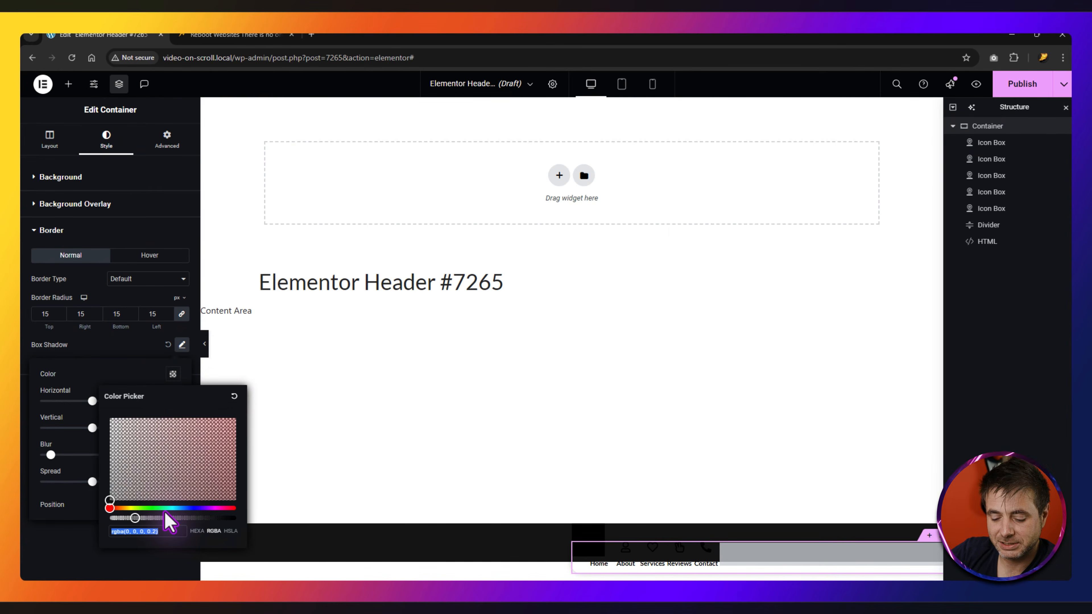
click(110, 376)
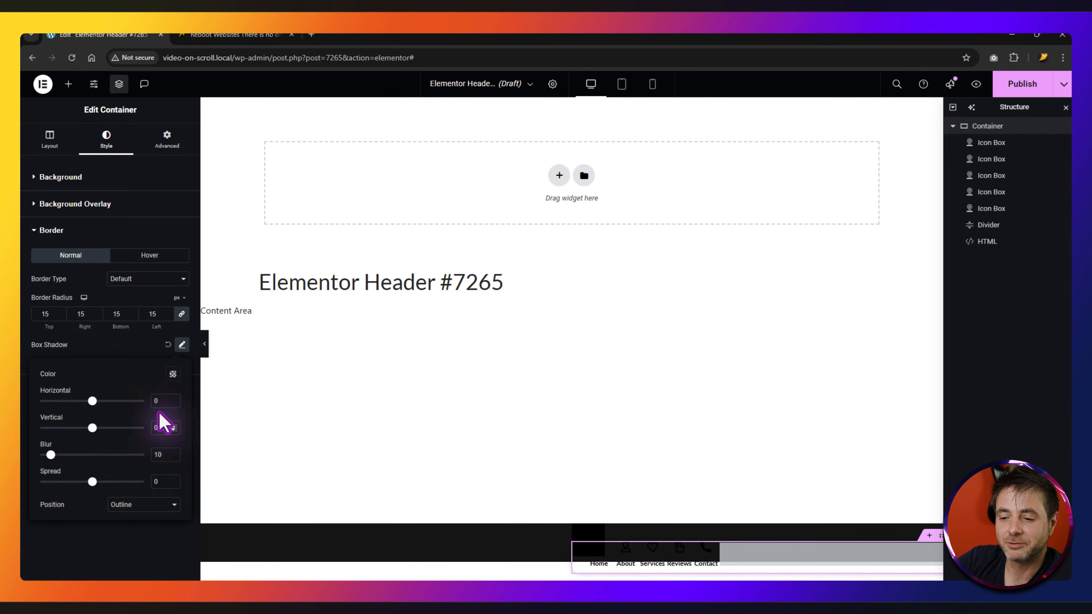
- Give the divider a box shadow with a blur of 5
click(985, 225)
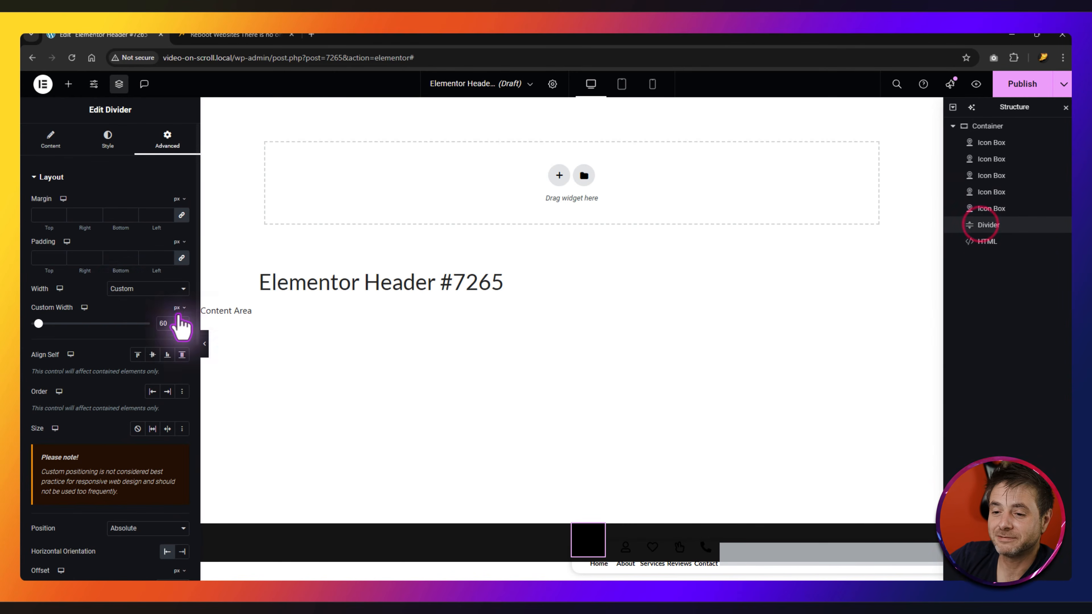
scroll(120, 359, down, 9)
click(77, 478)
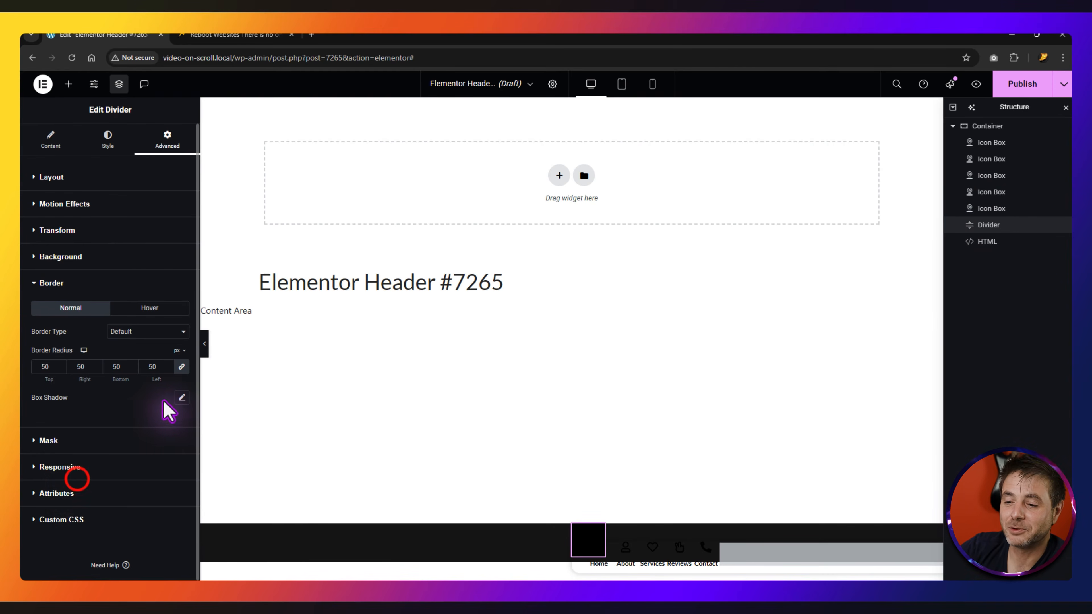
click(182, 398)
click(173, 427)
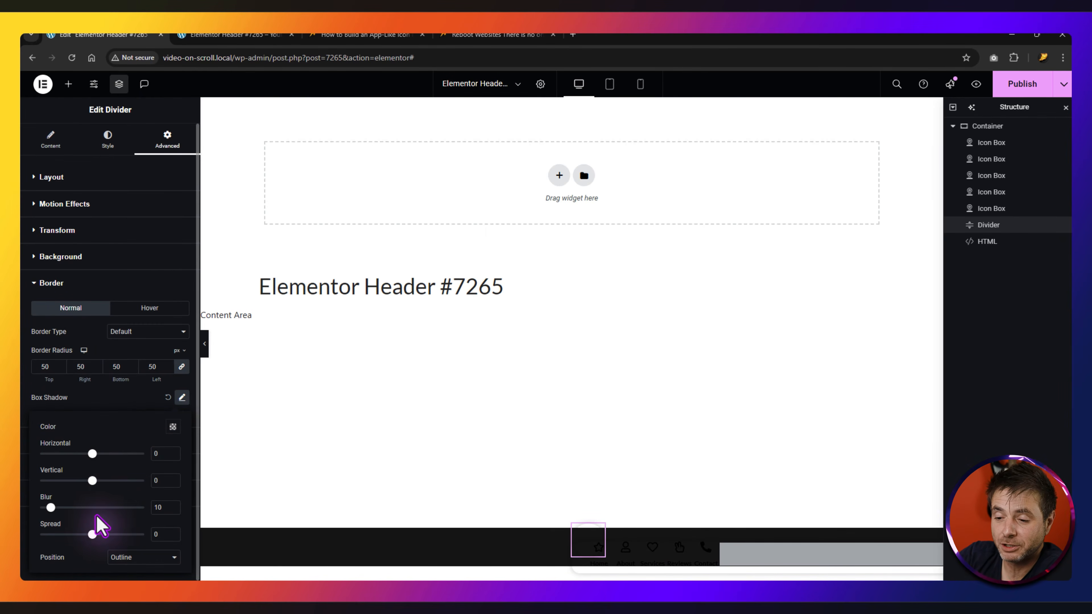
double_click(158, 504)
text(5)
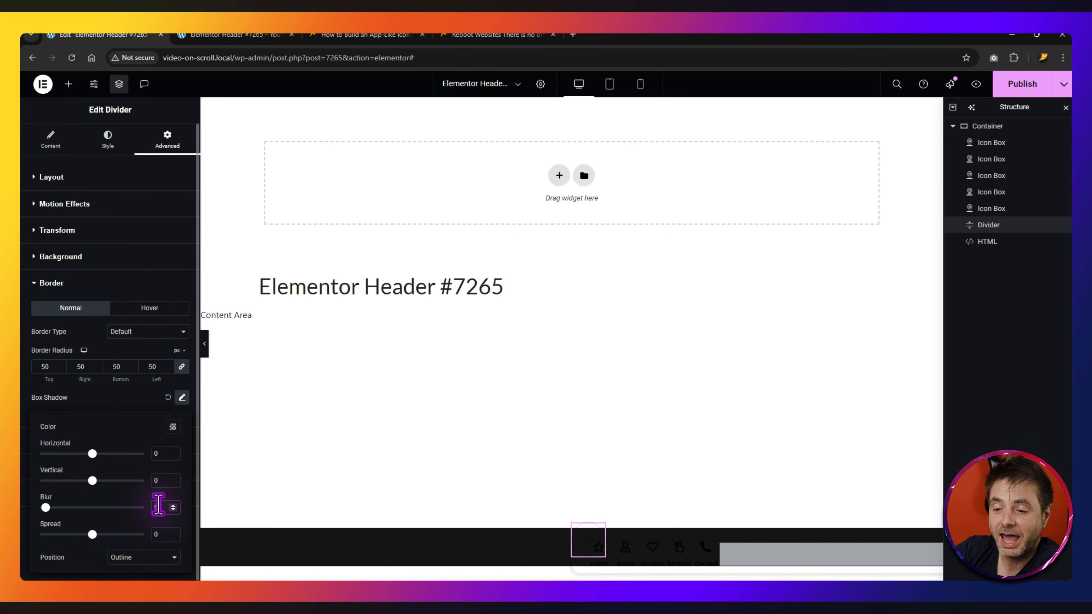
double_click(159, 481)
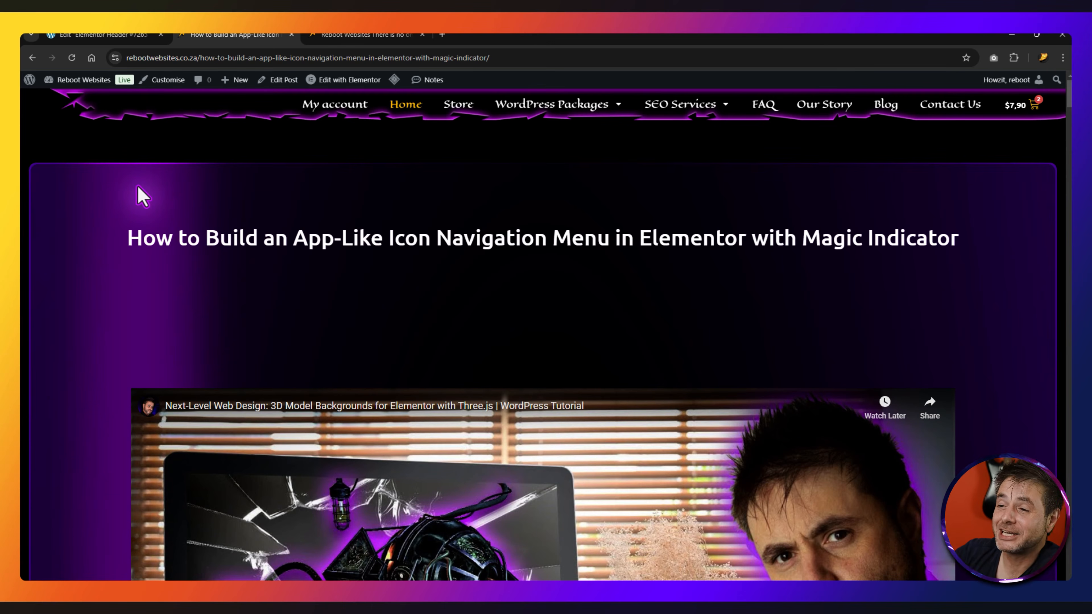
- Copy the main container's CSS code from the icon navigation menu article and return to the header editor
scroll(85, 378, down, 2)
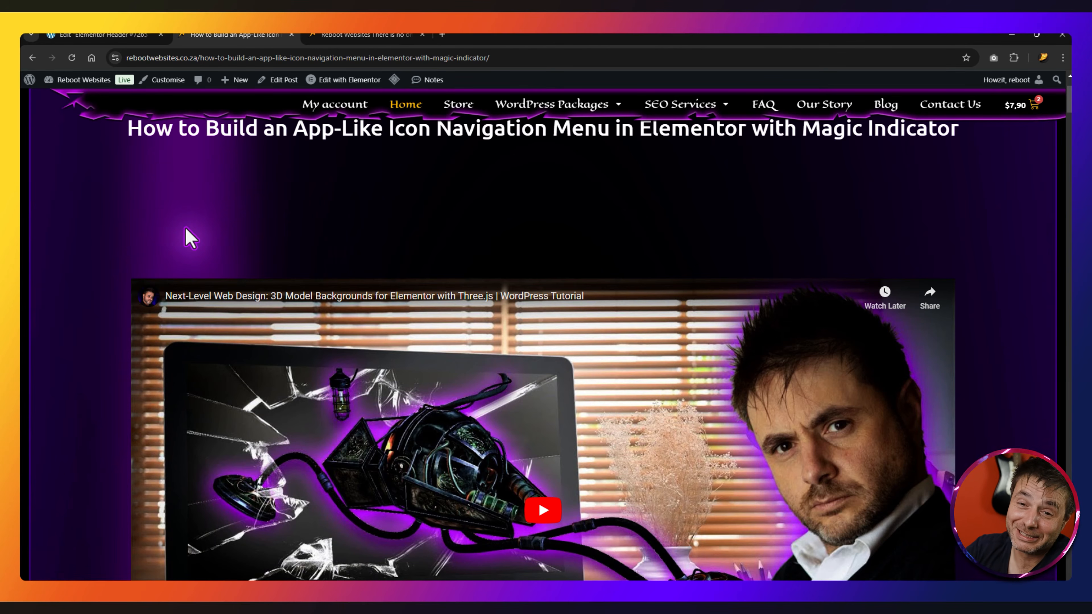
scroll(139, 227, down, 10)
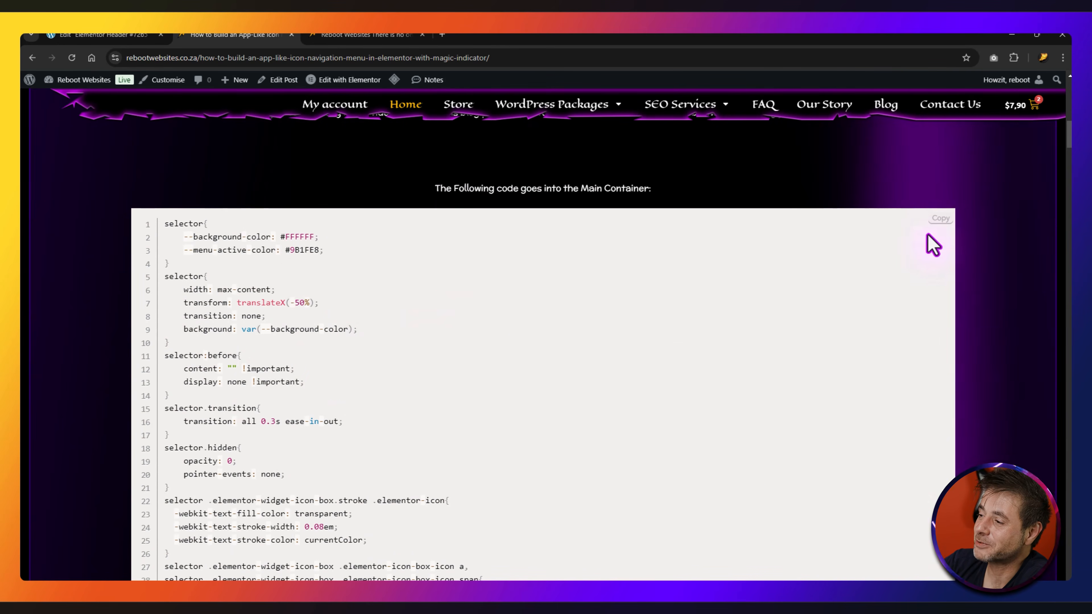
key(ctrl+shift+Tab)
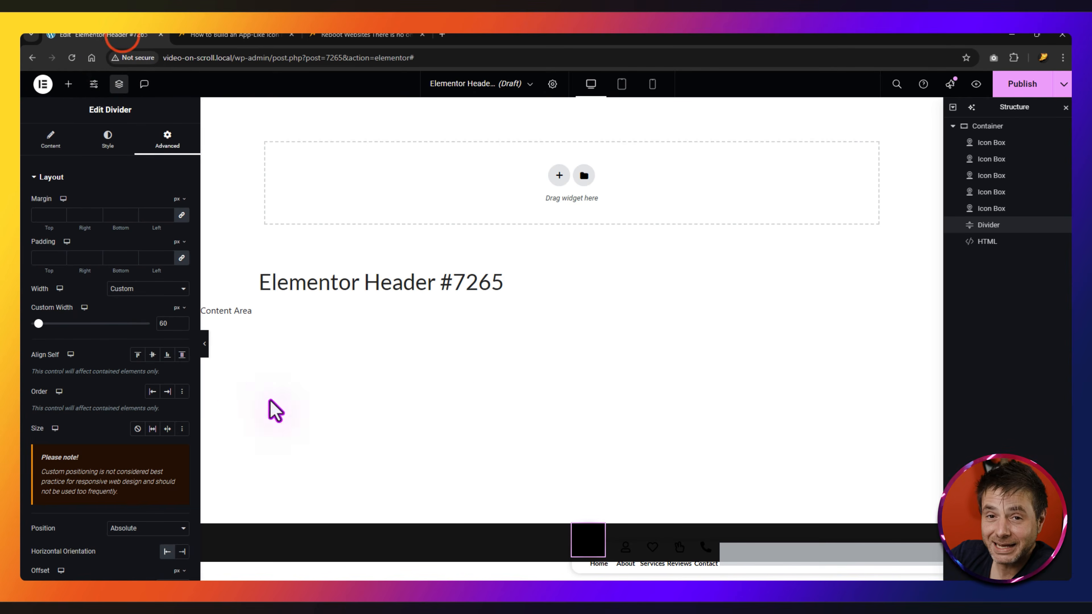
- Paste the copied code into the main container's custom CSS
click(980, 129)
click(167, 139)
scroll(129, 408, down, 8)
scroll(119, 471, down, 2)
click(73, 514)
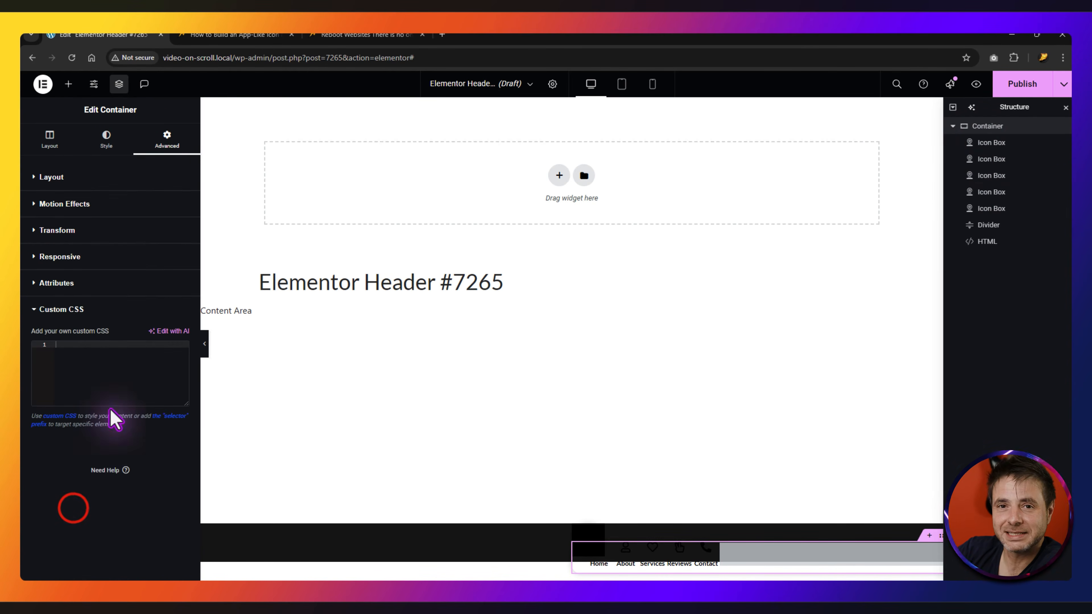
click(115, 390)
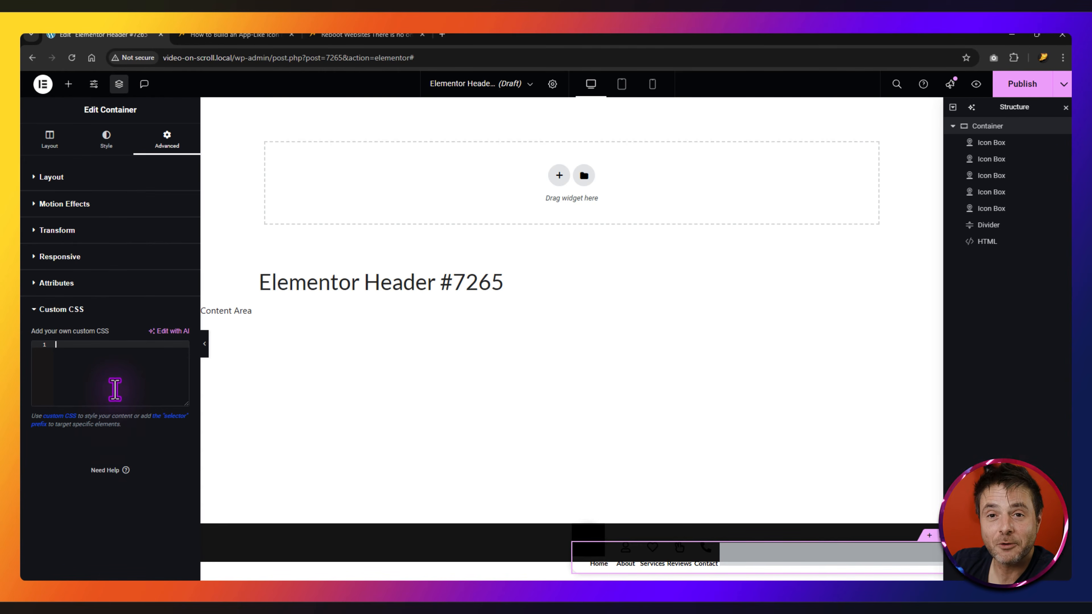
key(ctrl+v)
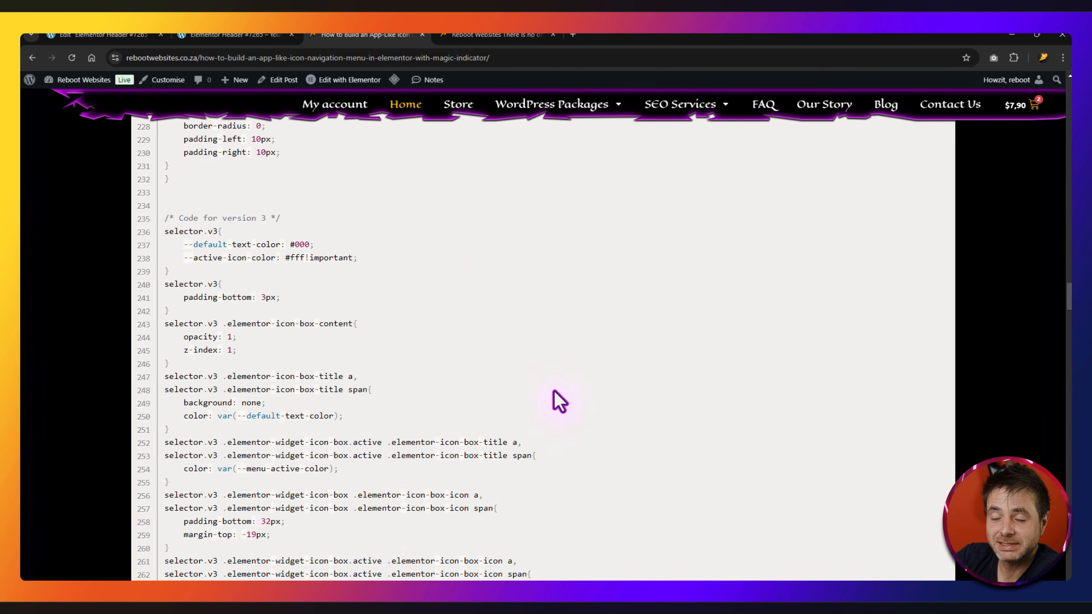
- Copy the divider's CSS code from the article and paste it into the divider's custom CSS
scroll(551, 397, up, 3)
scroll(494, 446, down, 10)
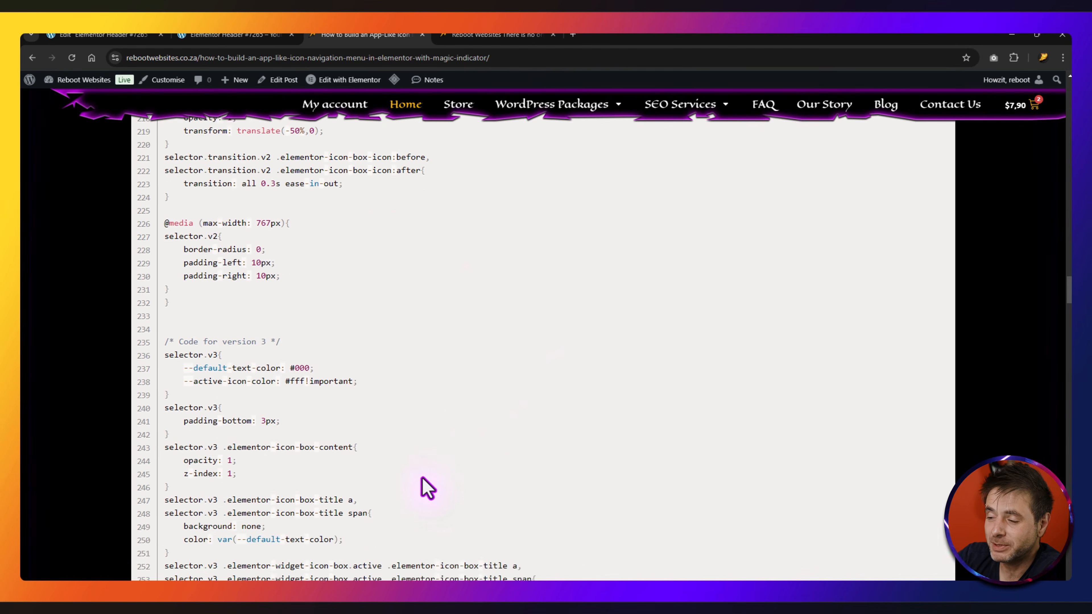
scroll(534, 413, down, 9)
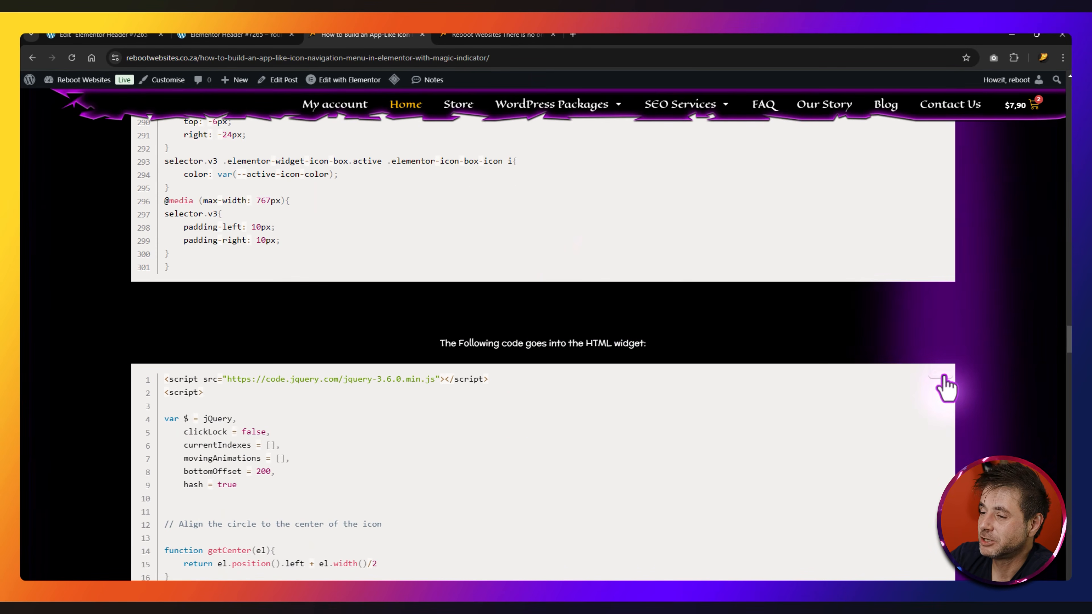
click(130, 34)
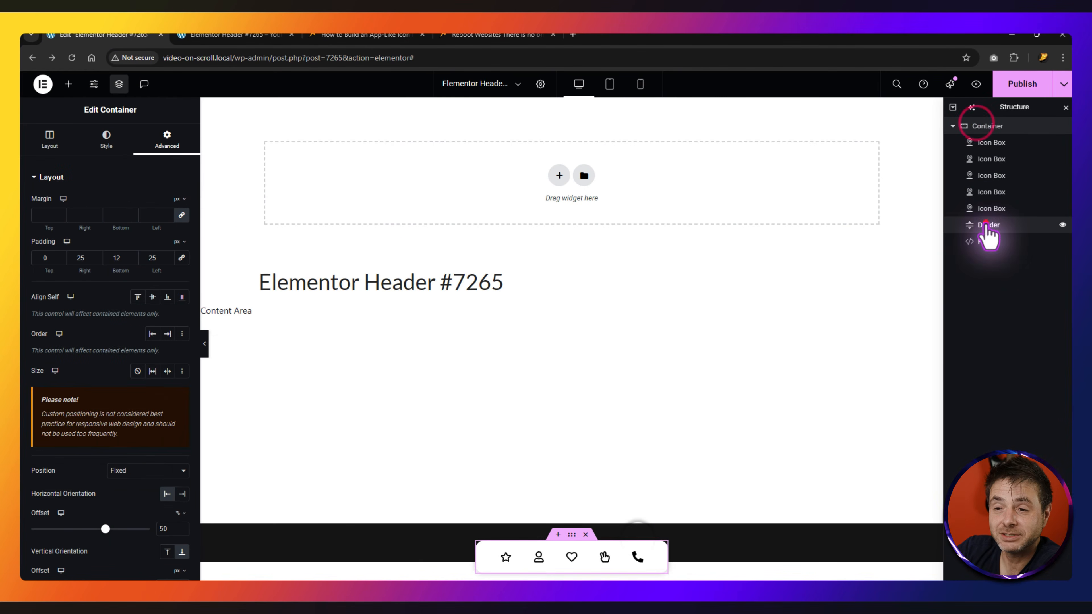
click(986, 224)
scroll(46, 353, down, 10)
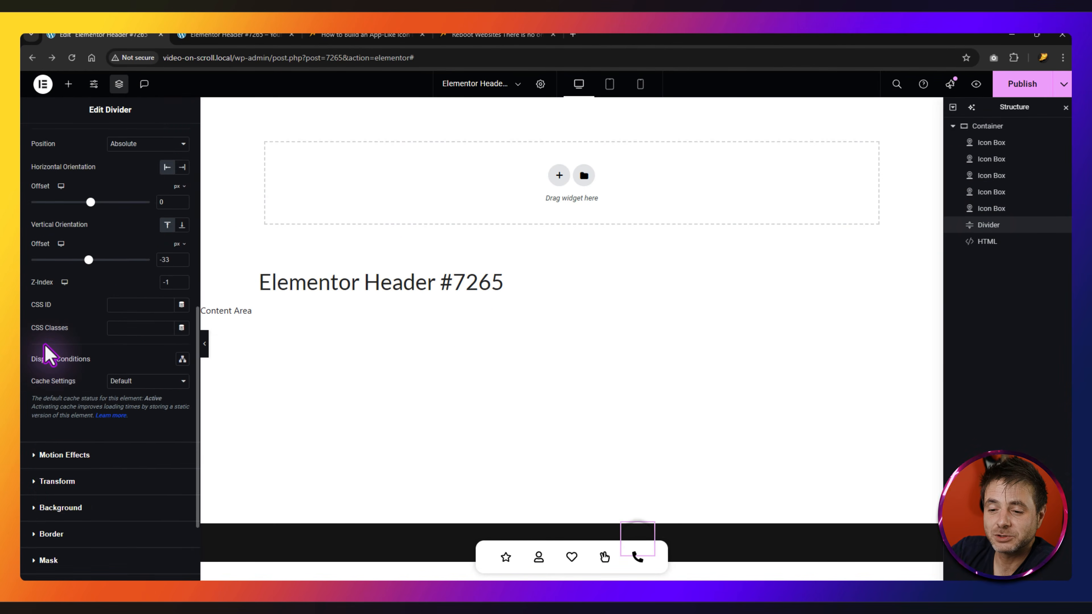
click(61, 510)
click(102, 443)
key(ctrl+v)
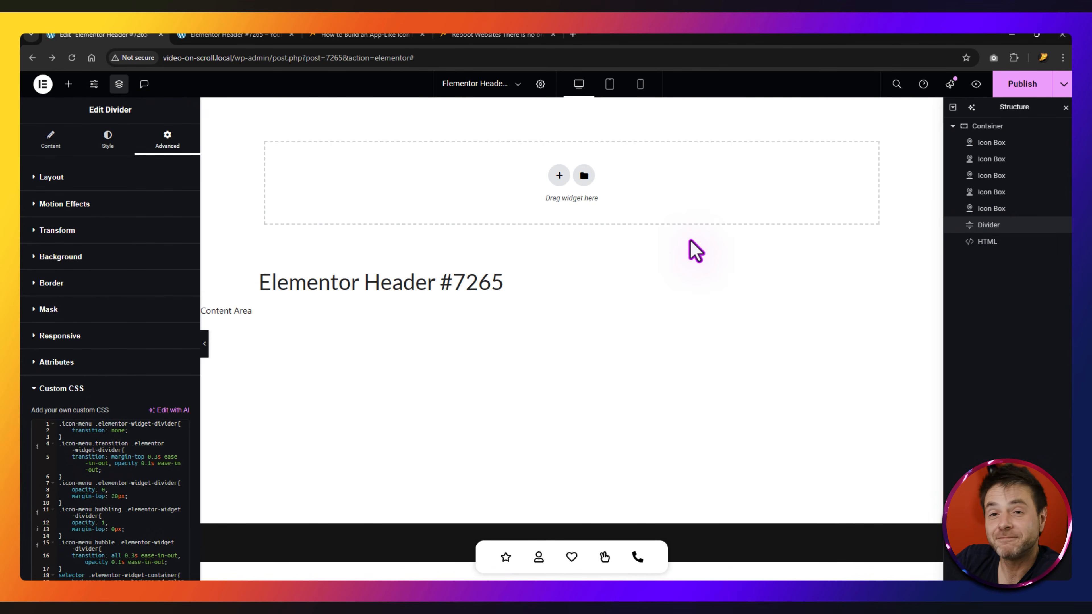
- Copy the HTML widget's jQuery script from the article and paste it into the HTML widget's code
click(982, 244)
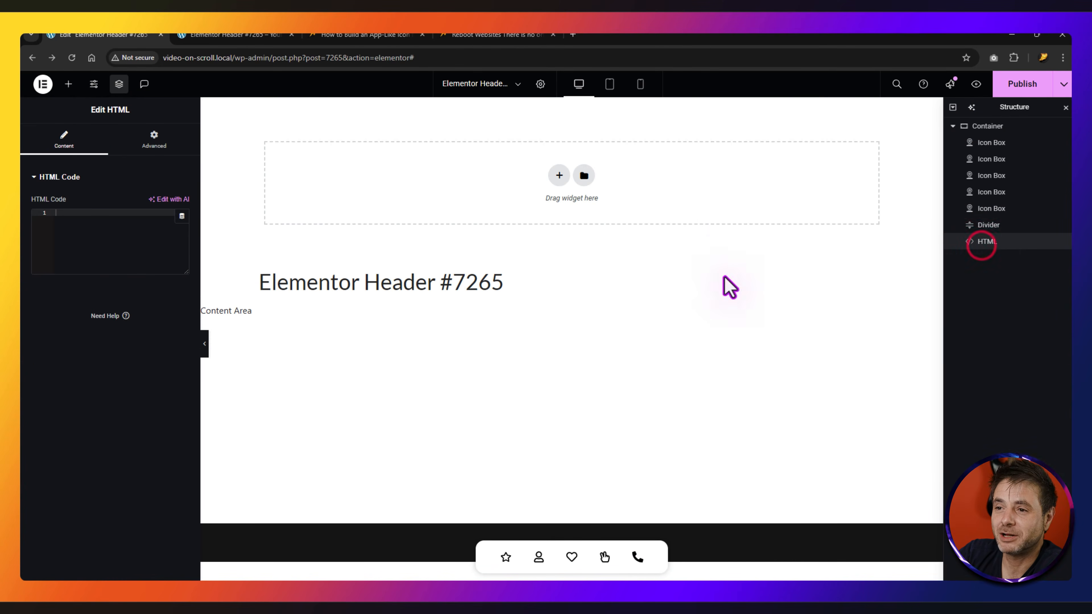
click(366, 36)
scroll(385, 219, up, 2)
scroll(367, 254, down, 3)
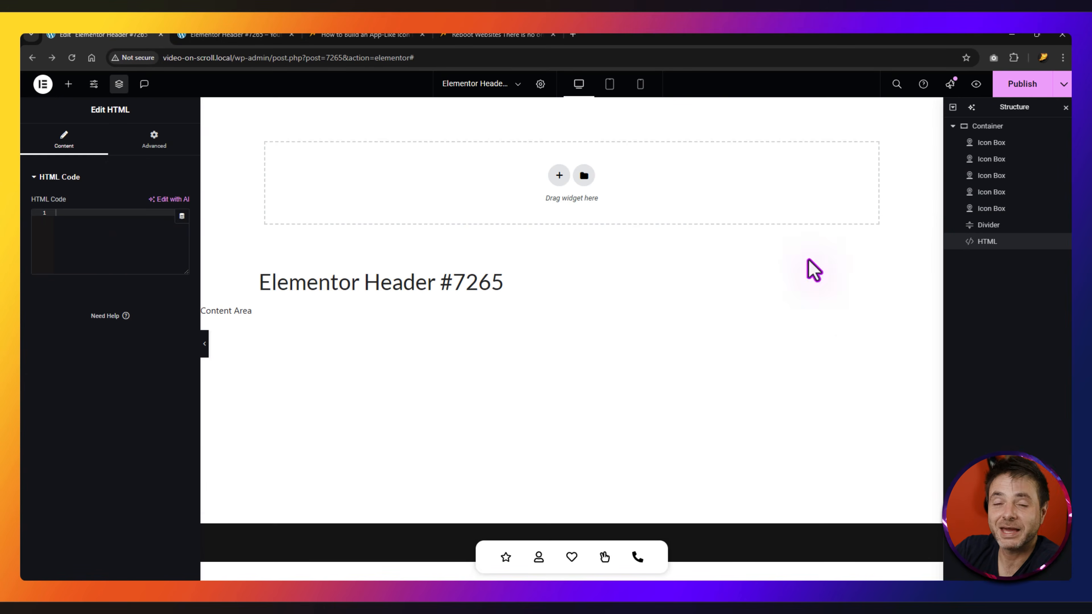
click(127, 237)
key(ctrl+v)
- Publish the header template with a display condition that includes the Entire Site
click(1020, 94)
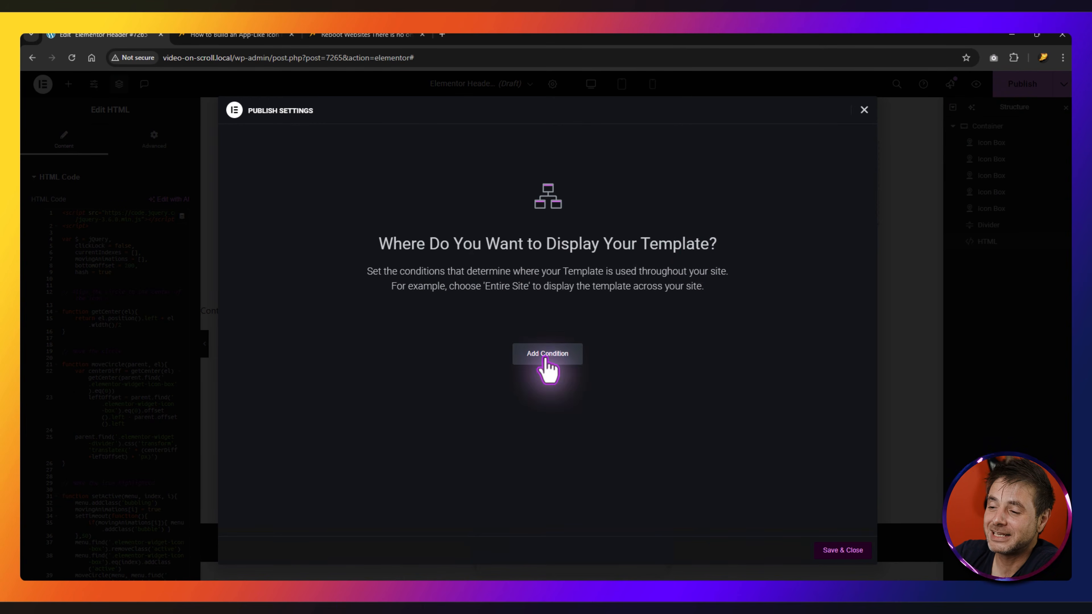
click(546, 356)
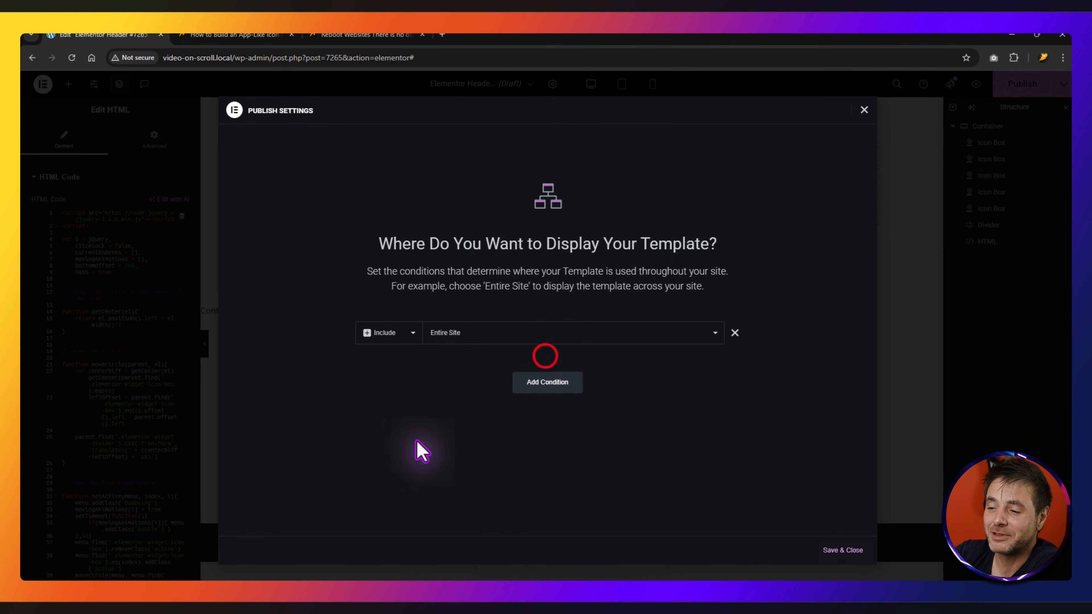
click(832, 550)
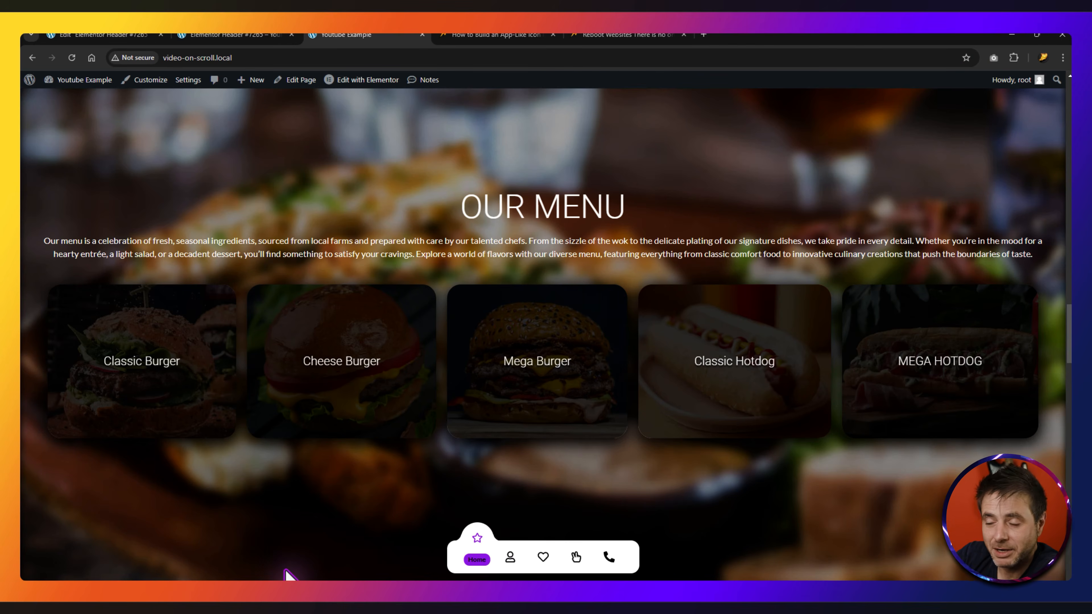
- Test the floating menu on the live site by activating its Reviews, Contact and Home items
click(576, 557)
click(611, 565)
click(477, 559)
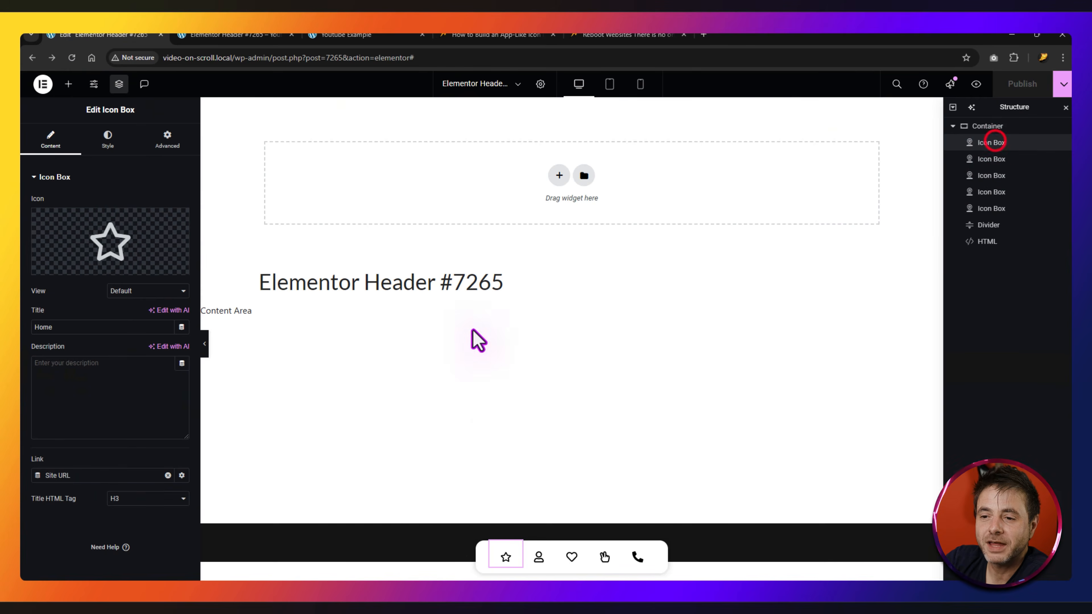
- Set the Home icon box's title color to white and publish the header
click(107, 136)
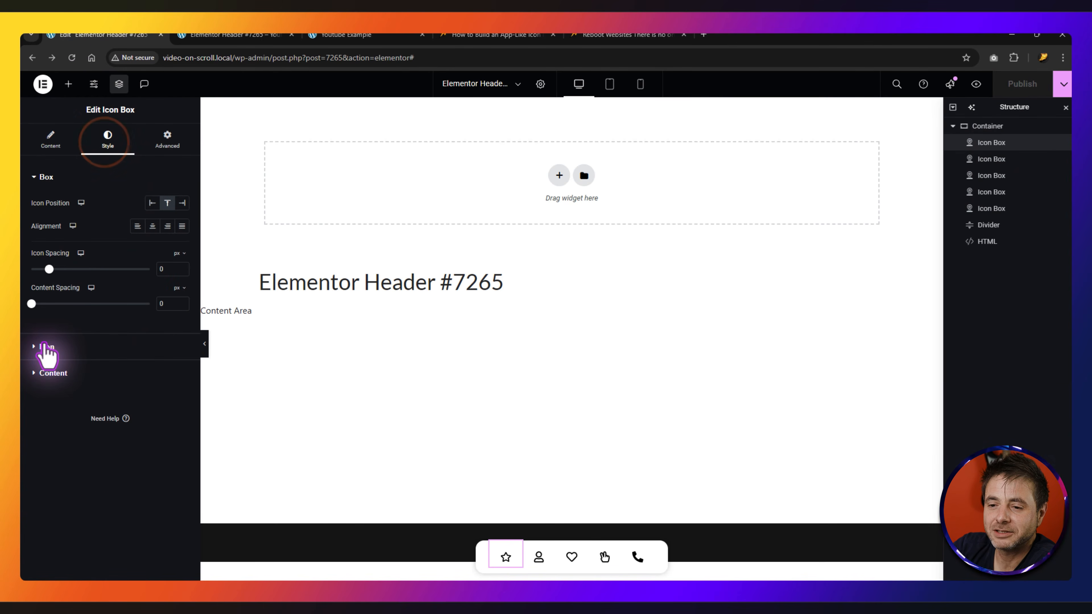
click(48, 374)
click(181, 280)
click(110, 233)
click(1022, 84)
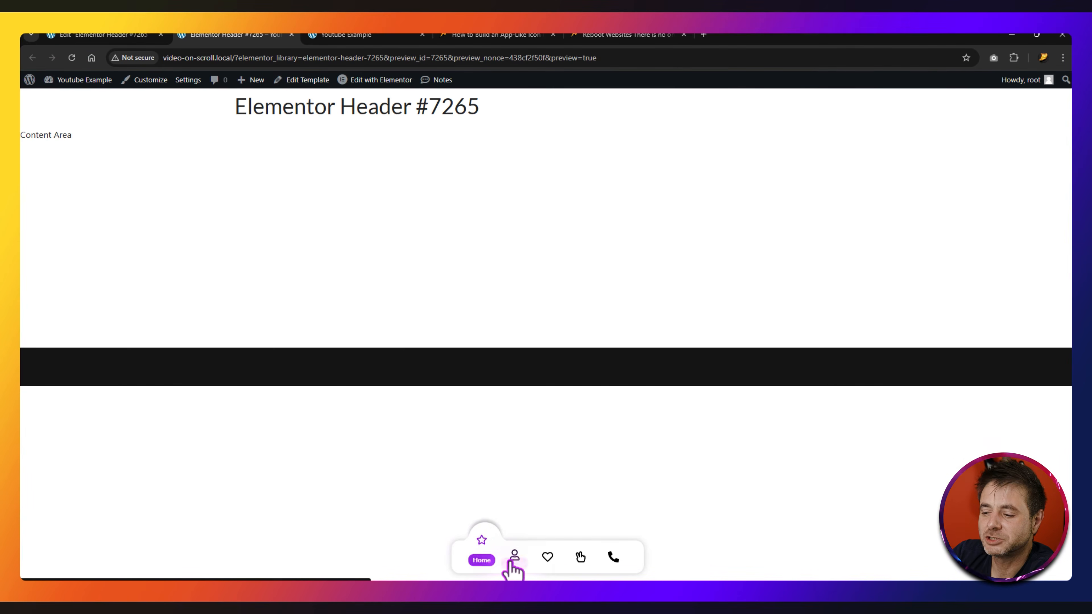
- Test the menu in the header preview by activating About, Home, Reviews and Contact
click(514, 558)
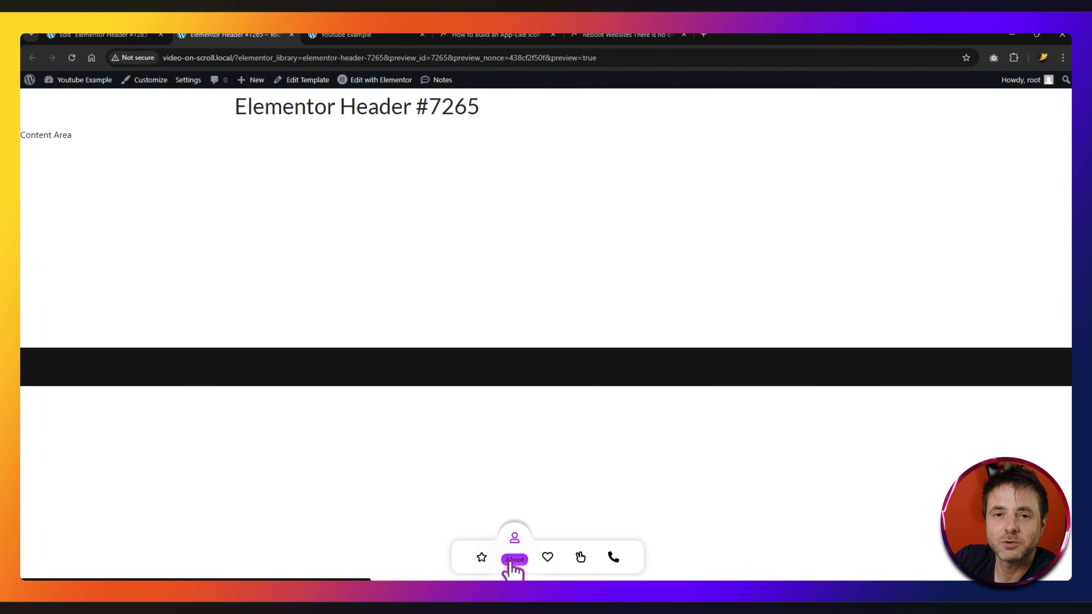
click(481, 557)
click(518, 561)
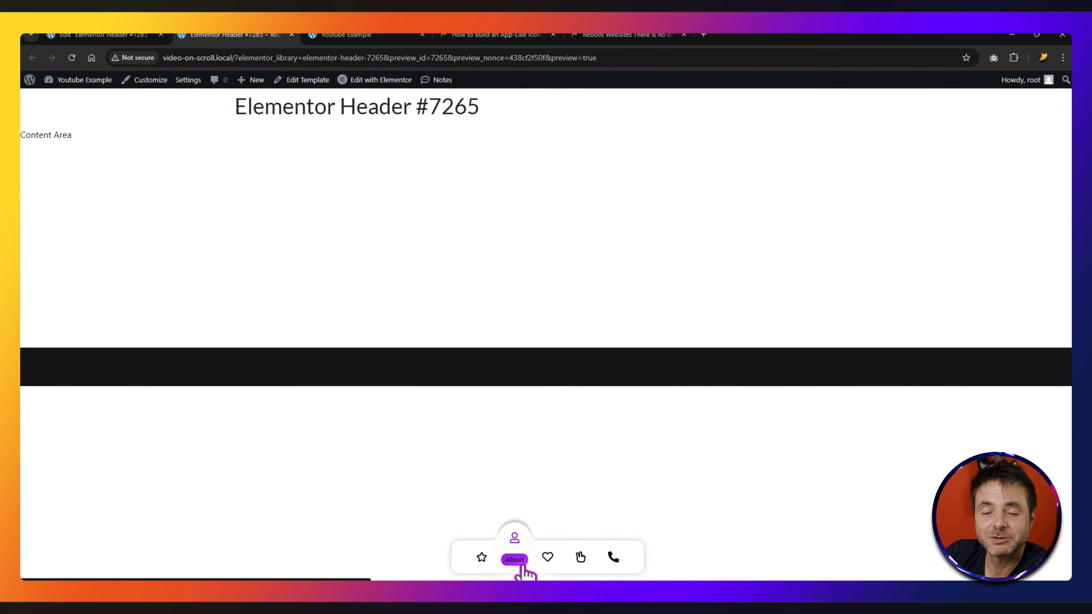
click(580, 557)
click(614, 557)
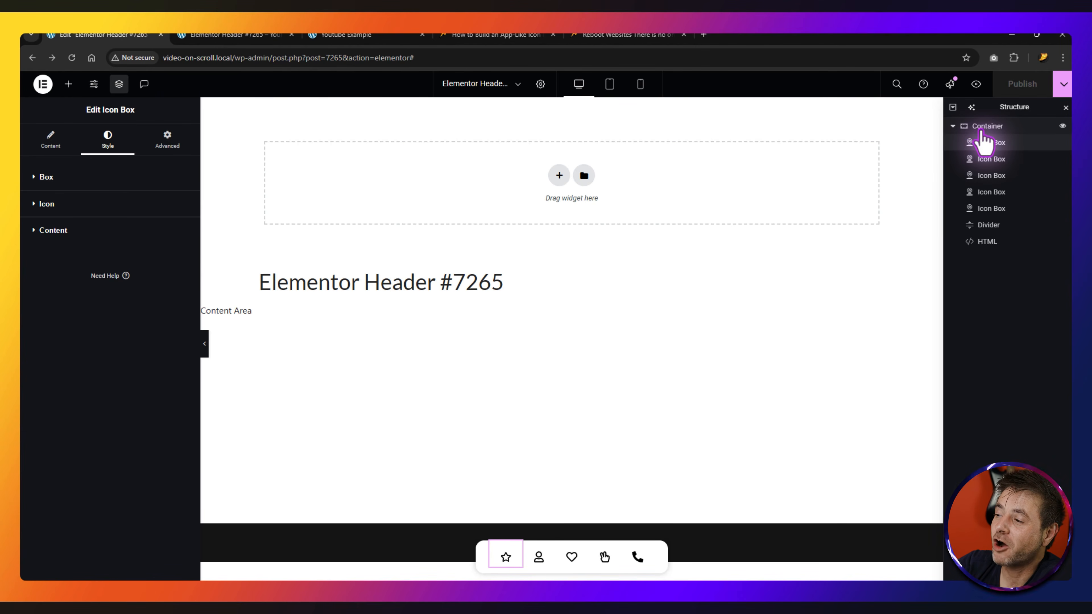
- Set the container's CSS classes to "icon-menu v2" and publish the header
click(981, 128)
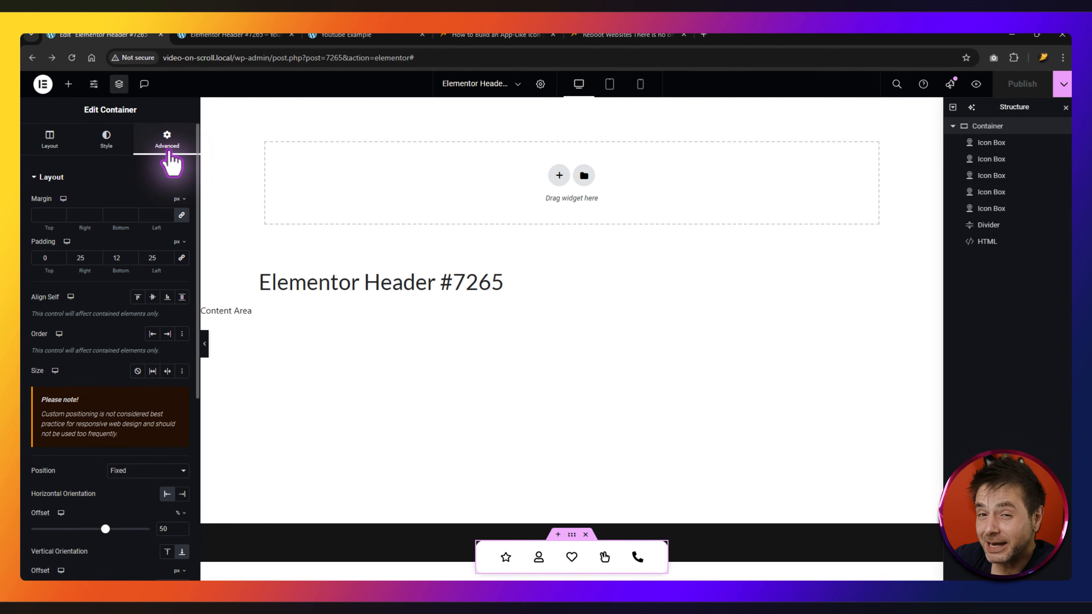
scroll(129, 435, down, 5)
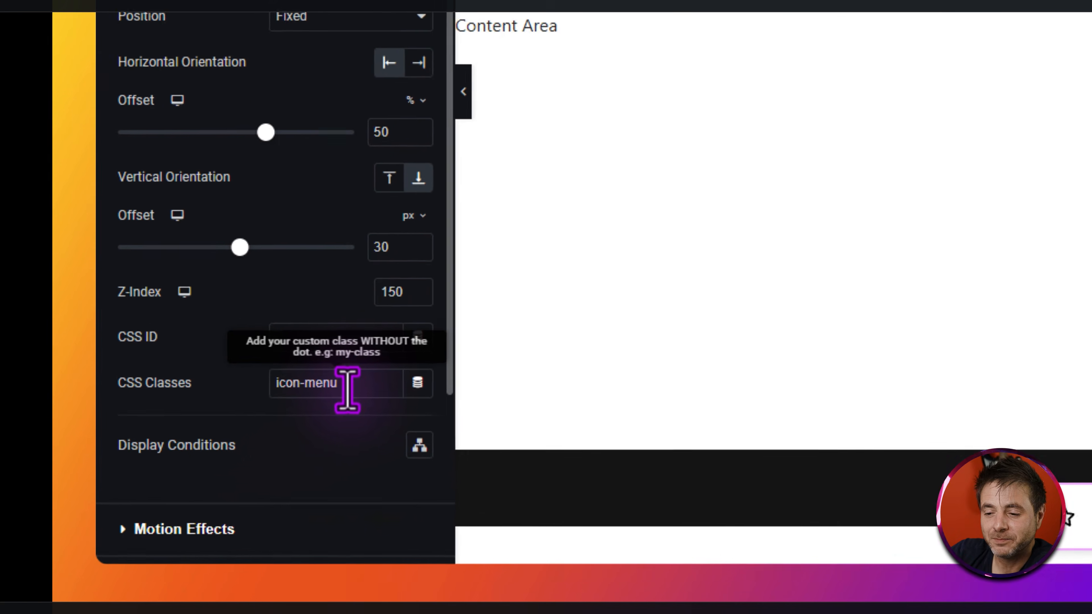
click(146, 492)
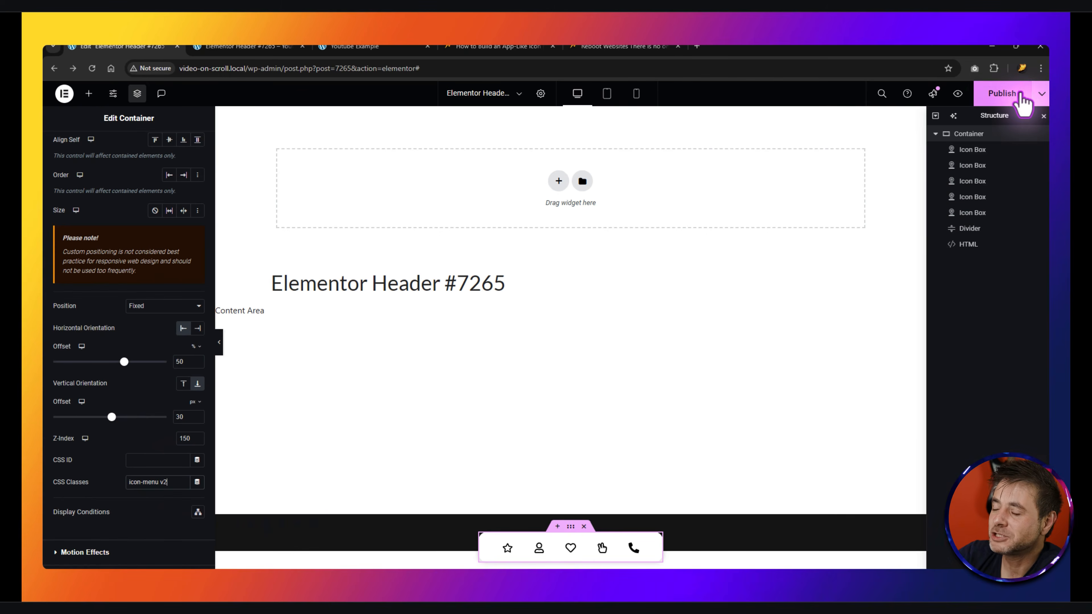
click(1022, 96)
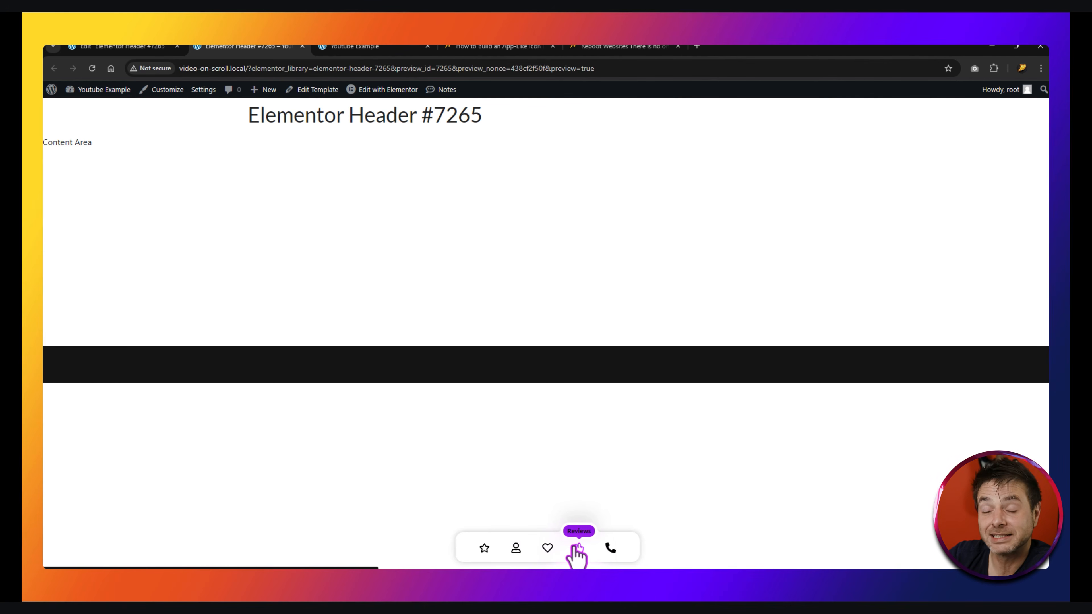
- Restore the container's CSS classes to "icon-menu" and publish the header
click(139, 48)
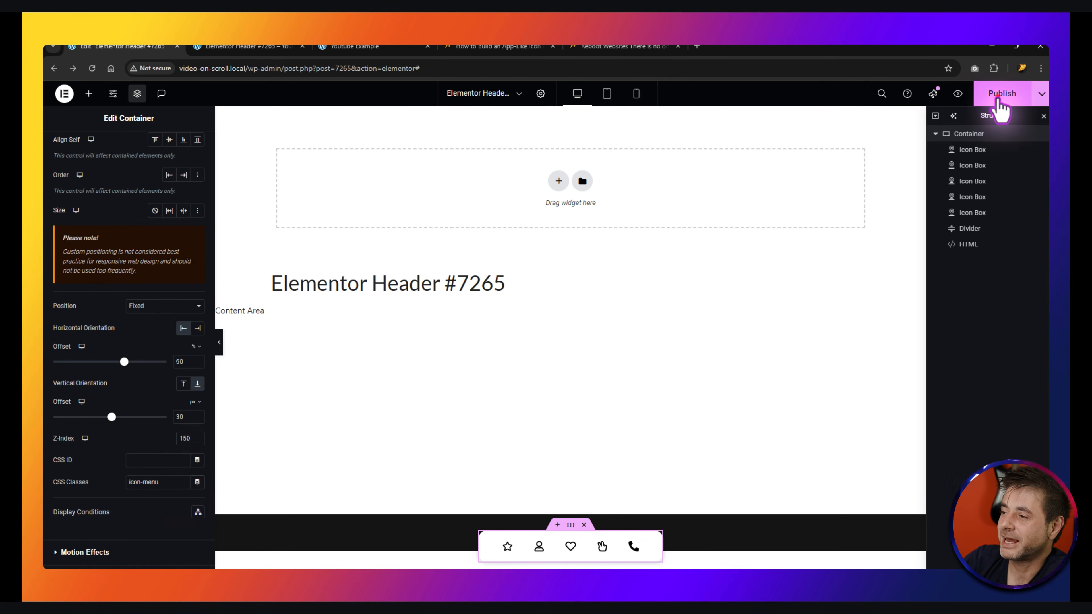
click(998, 99)
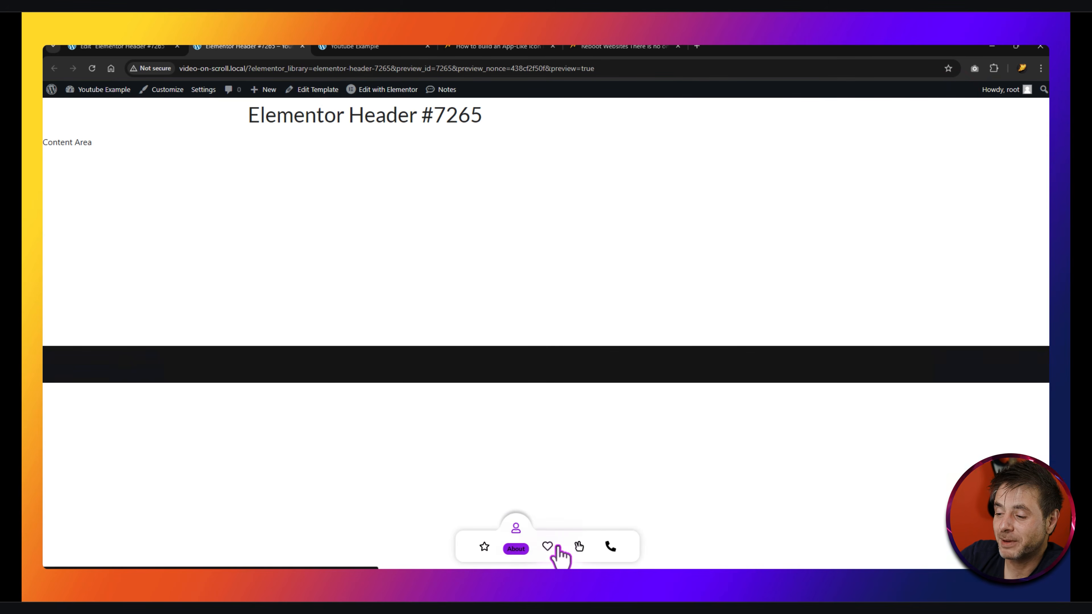